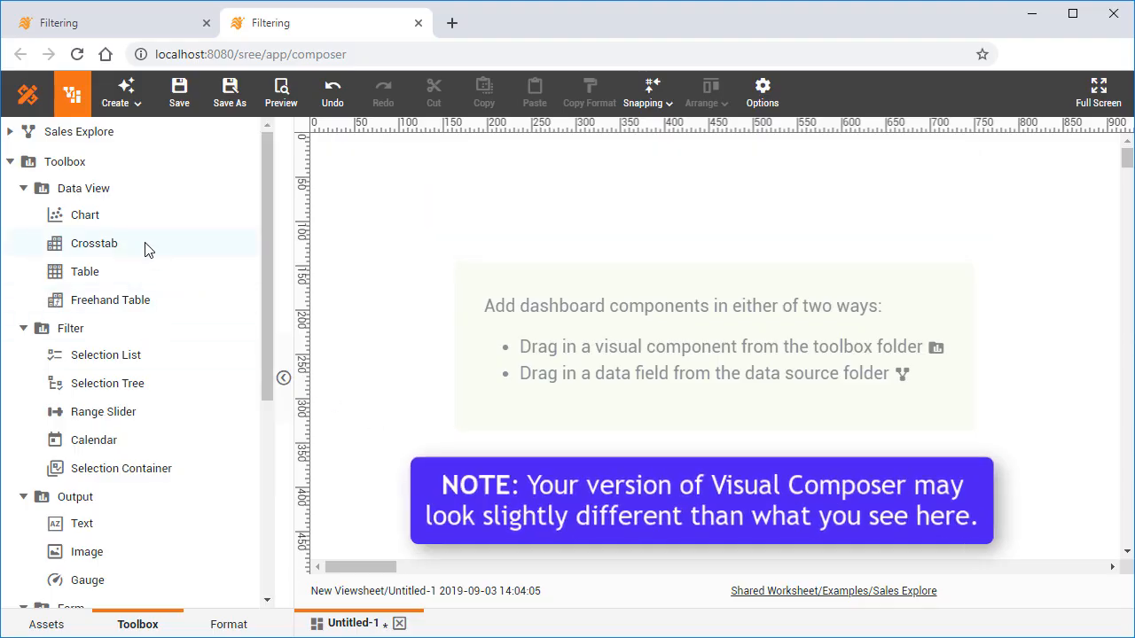
Step: Add a crosstab to the upper part of the empty dashboard and open it for data editing
drag(146, 248, 361, 182)
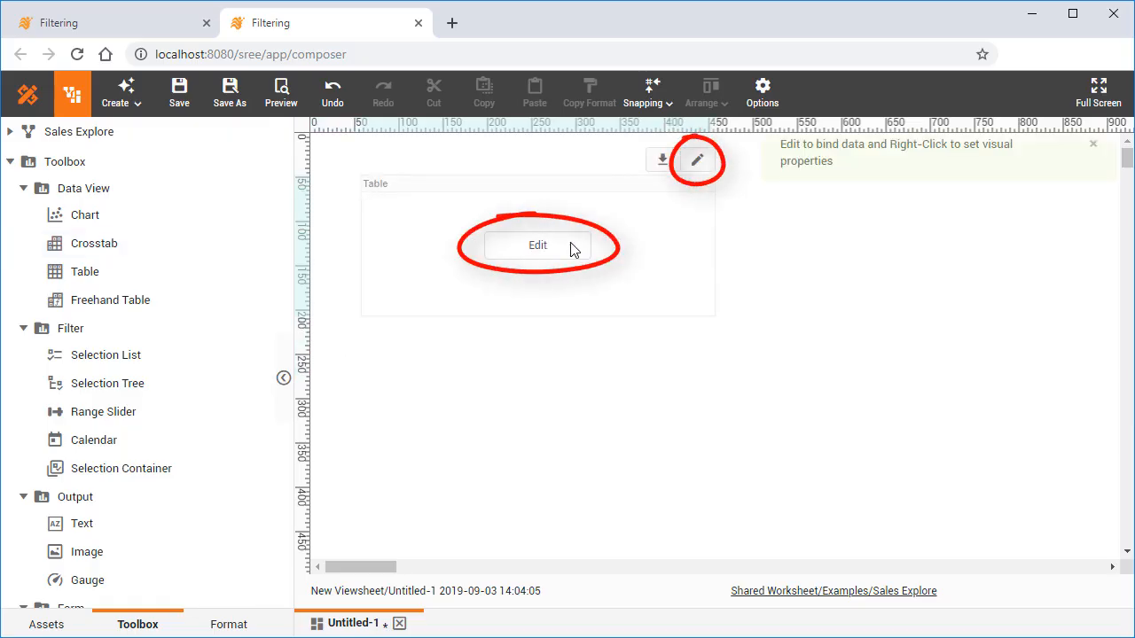
click(705, 171)
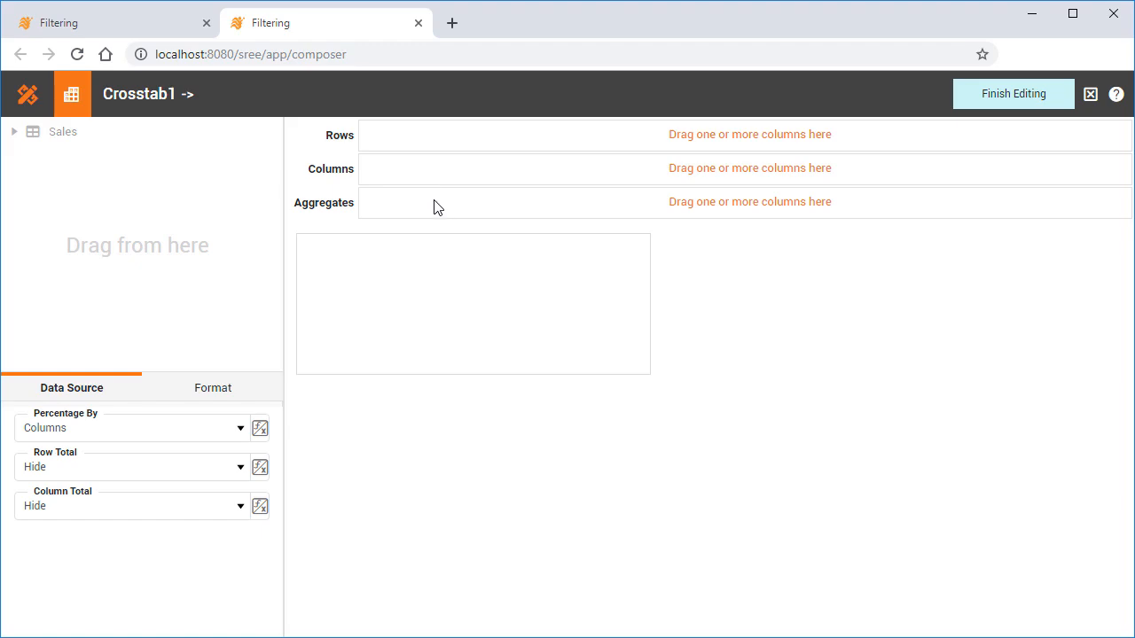
Step: Bind the Sales dimension Category to the crosstab's rows and Date to its columns
click(14, 133)
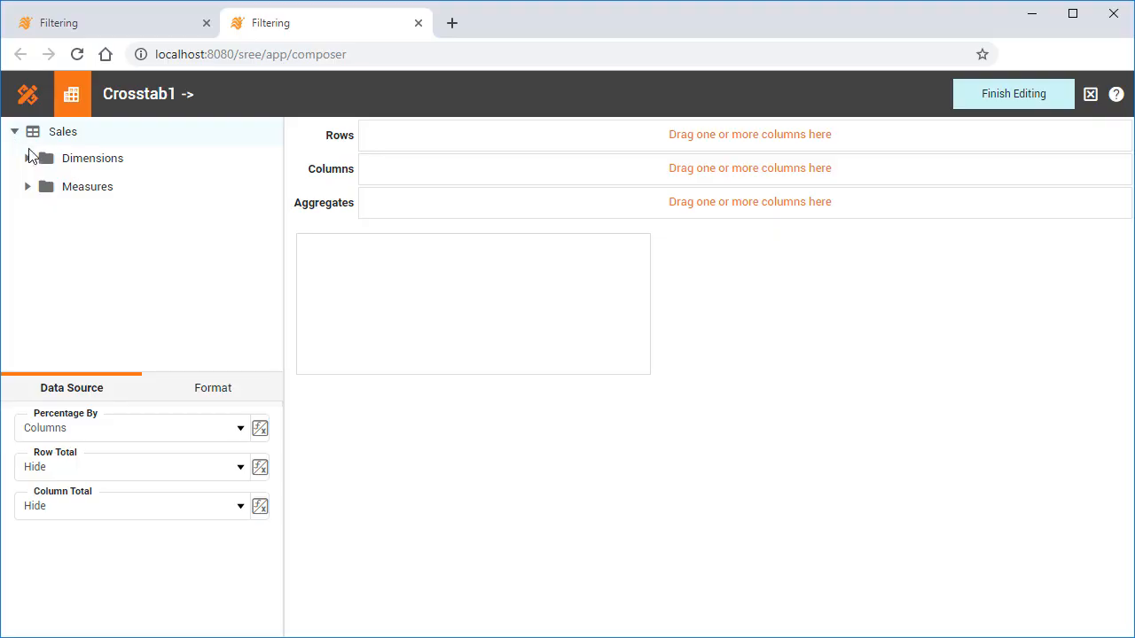
click(29, 160)
drag(133, 189, 380, 144)
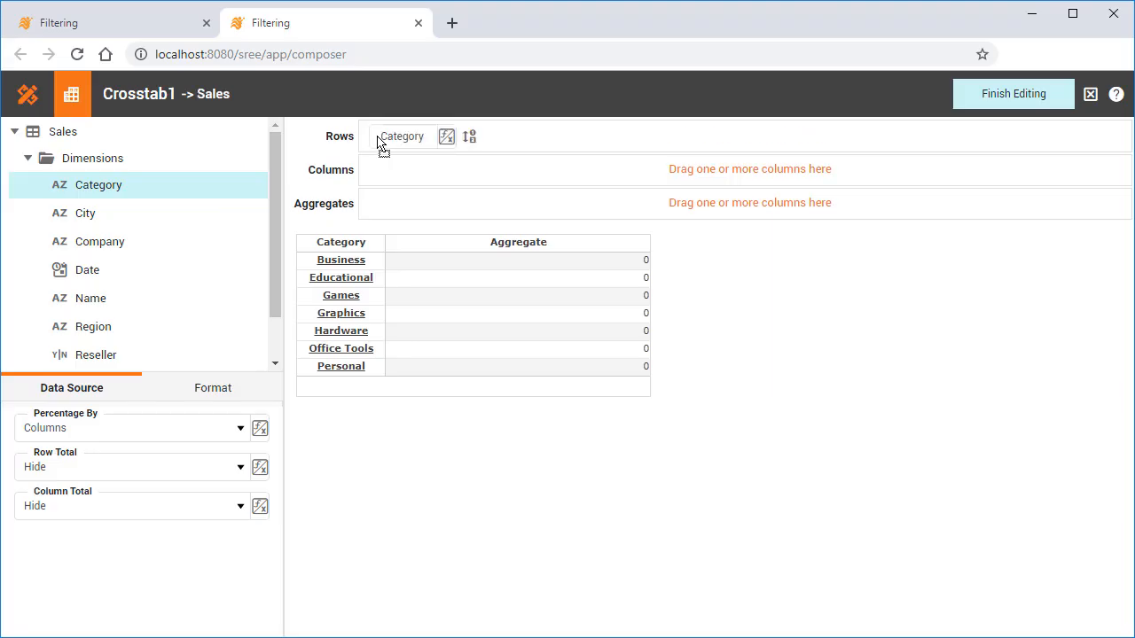
drag(132, 272, 379, 180)
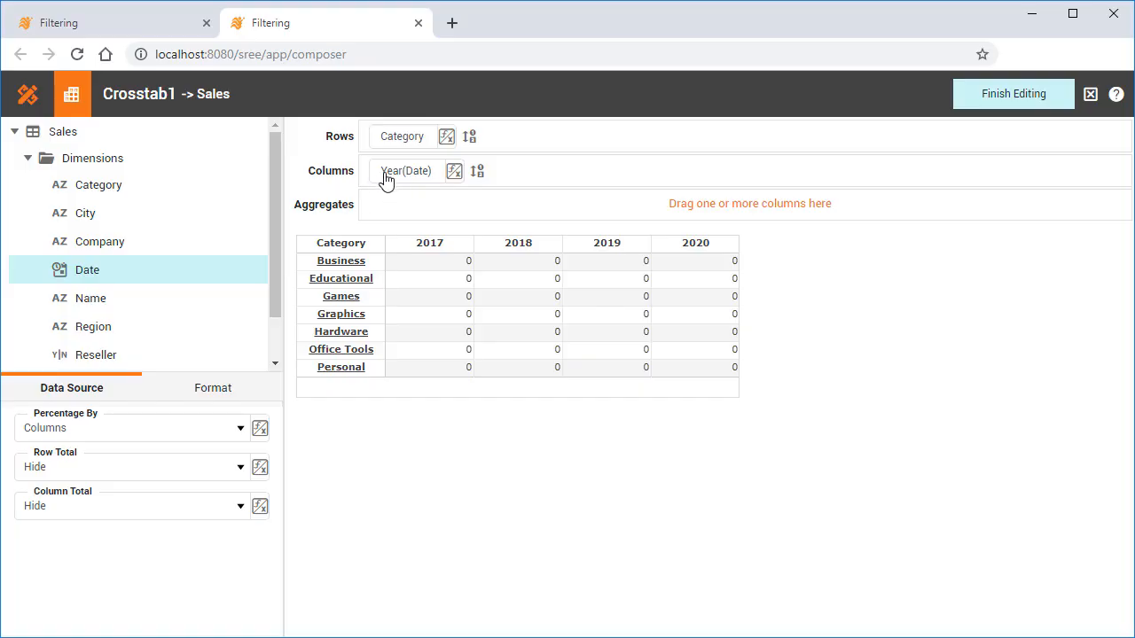
Step: Add the Total measure from the Sales data to the crosstab's aggregates
scroll(193, 253, down, 2)
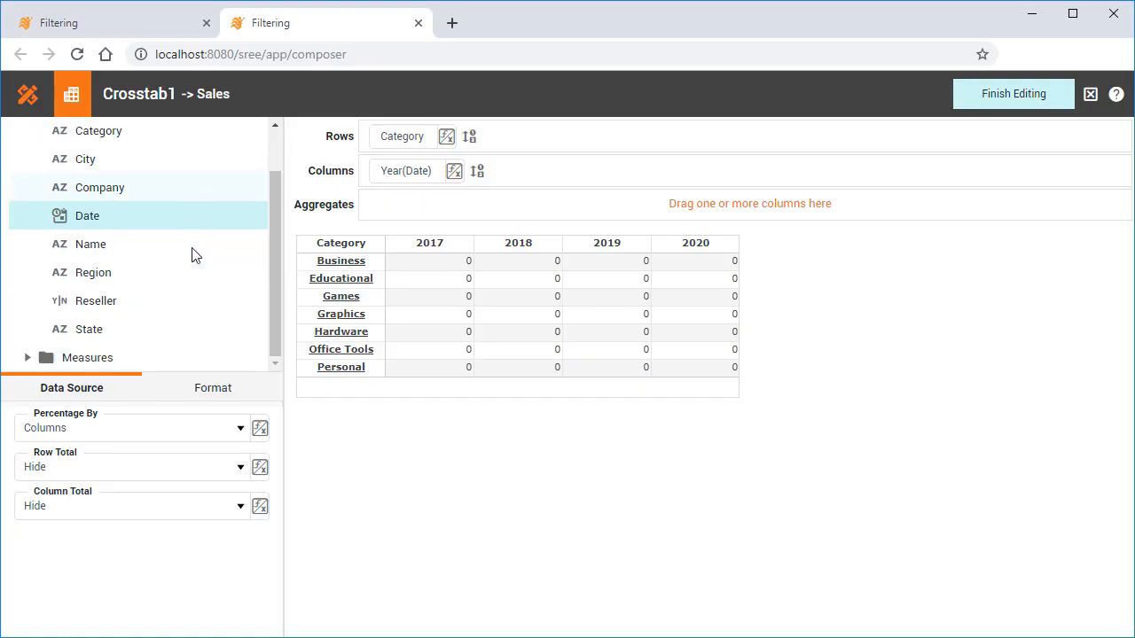
click(27, 358)
scroll(188, 239, down, 3)
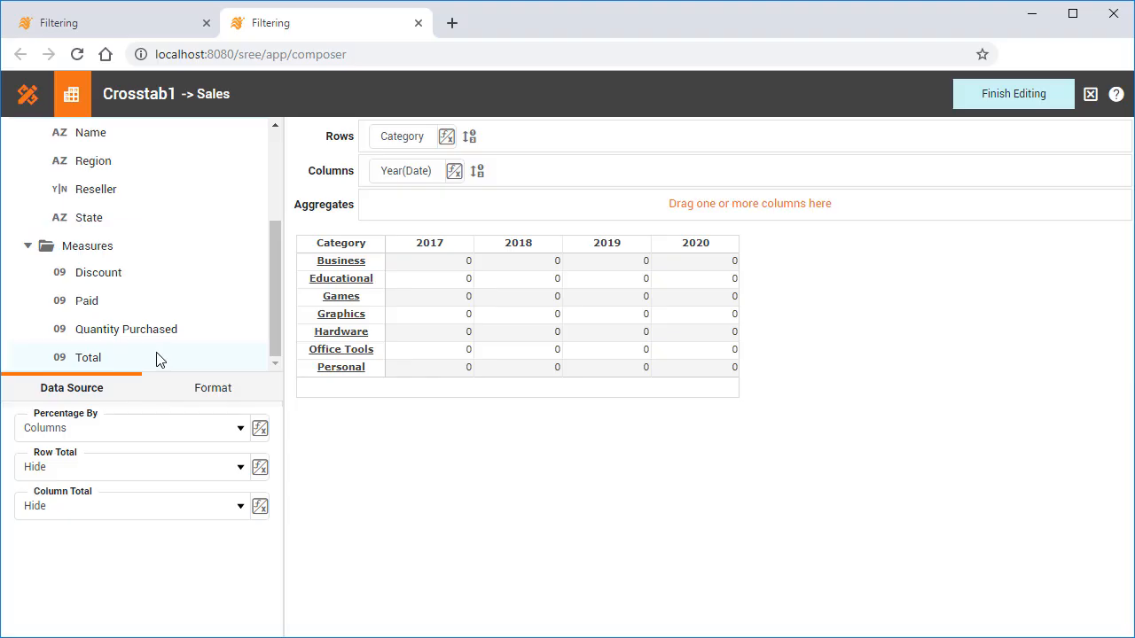
drag(157, 357, 384, 211)
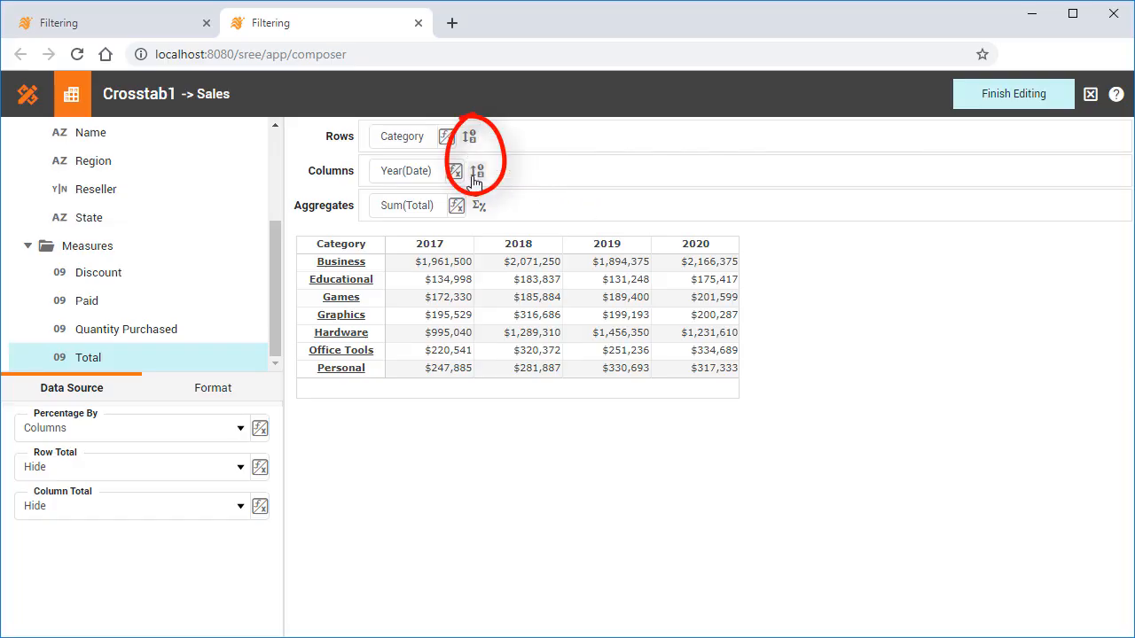
Step: Rank the Category rows to show only the top 3 of Sum(Total)
click(470, 140)
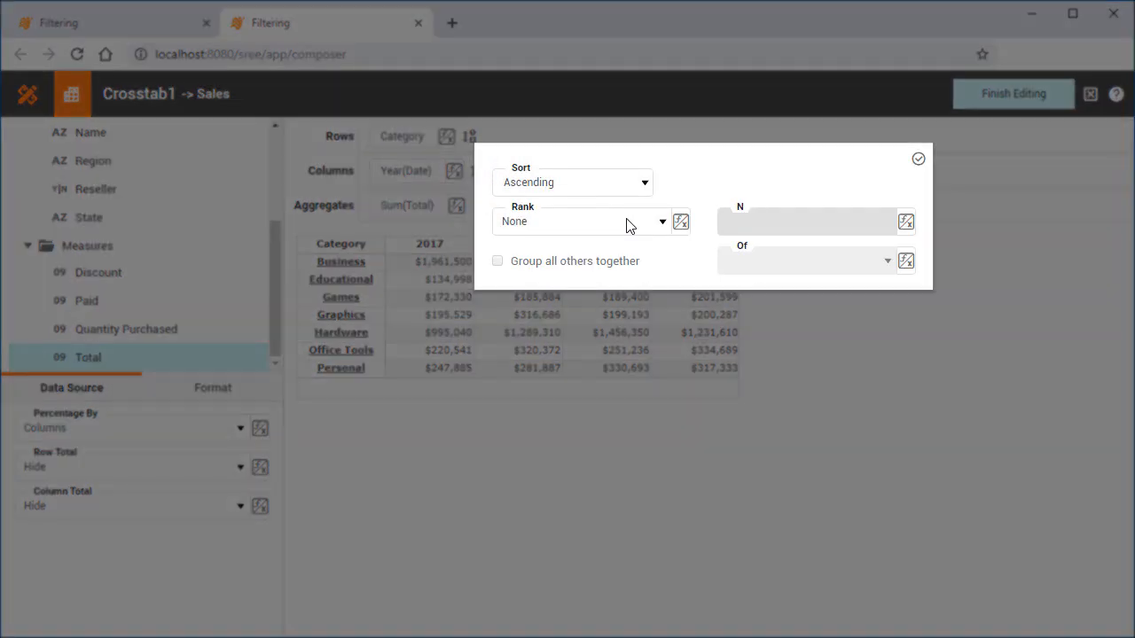
click(626, 225)
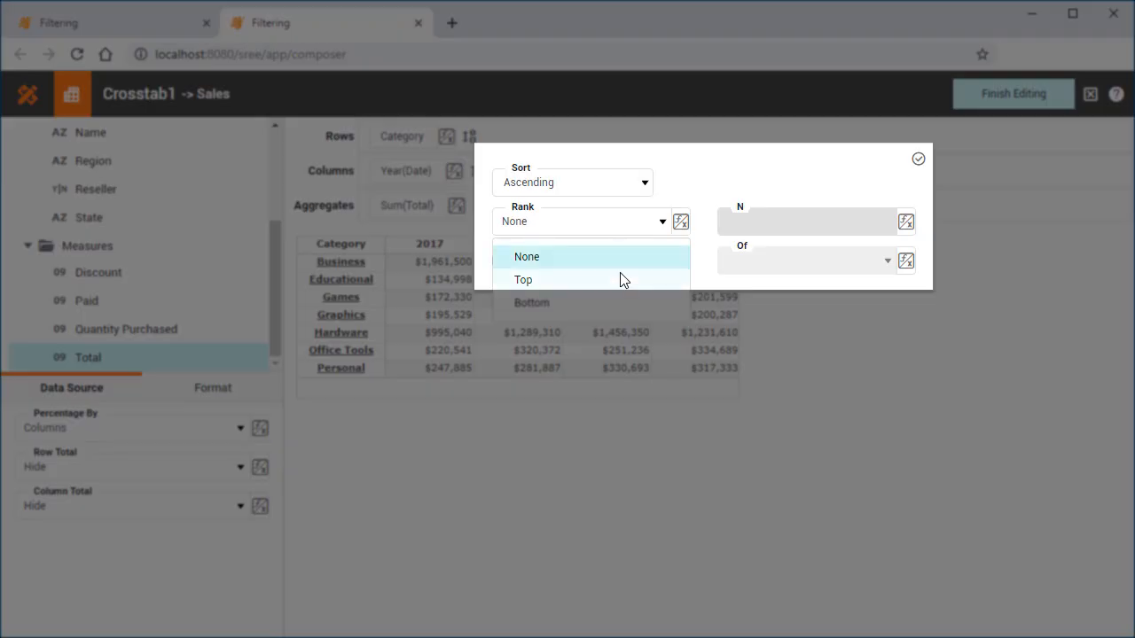
click(622, 278)
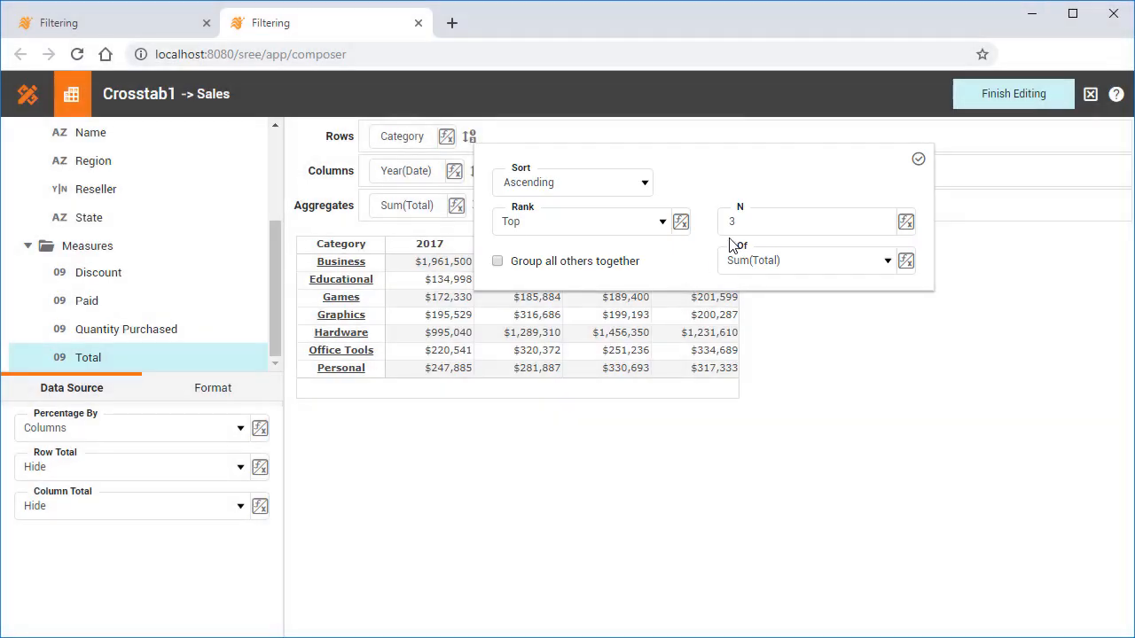
click(919, 160)
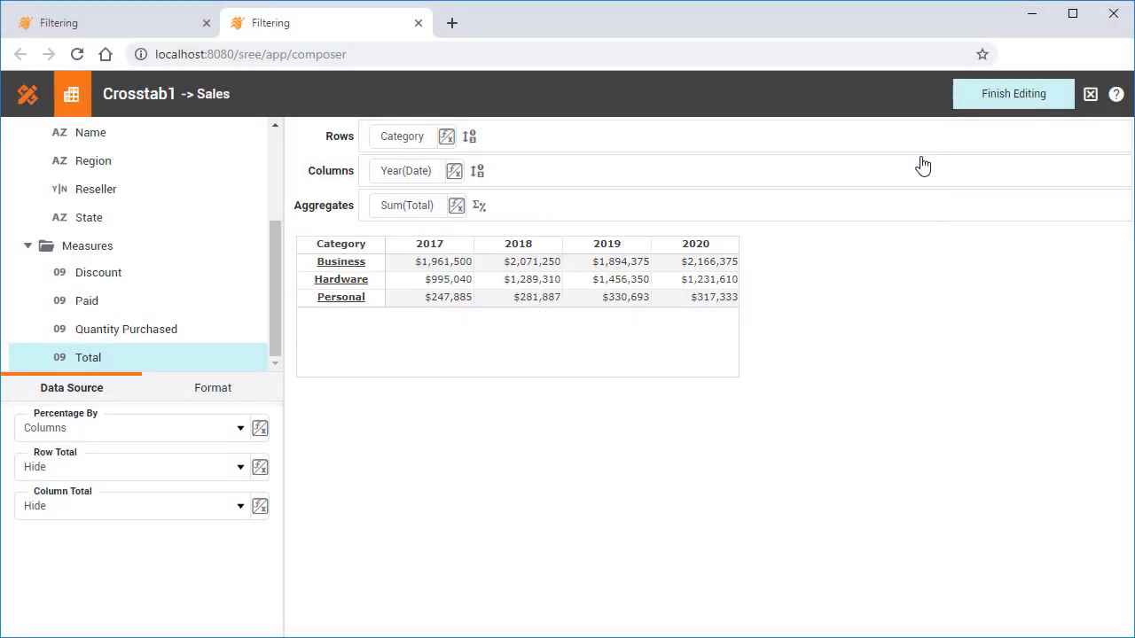
Step: Set the Category rows' rank to None and sort them By Value (Desc) by Sum(Total)
click(470, 138)
click(590, 222)
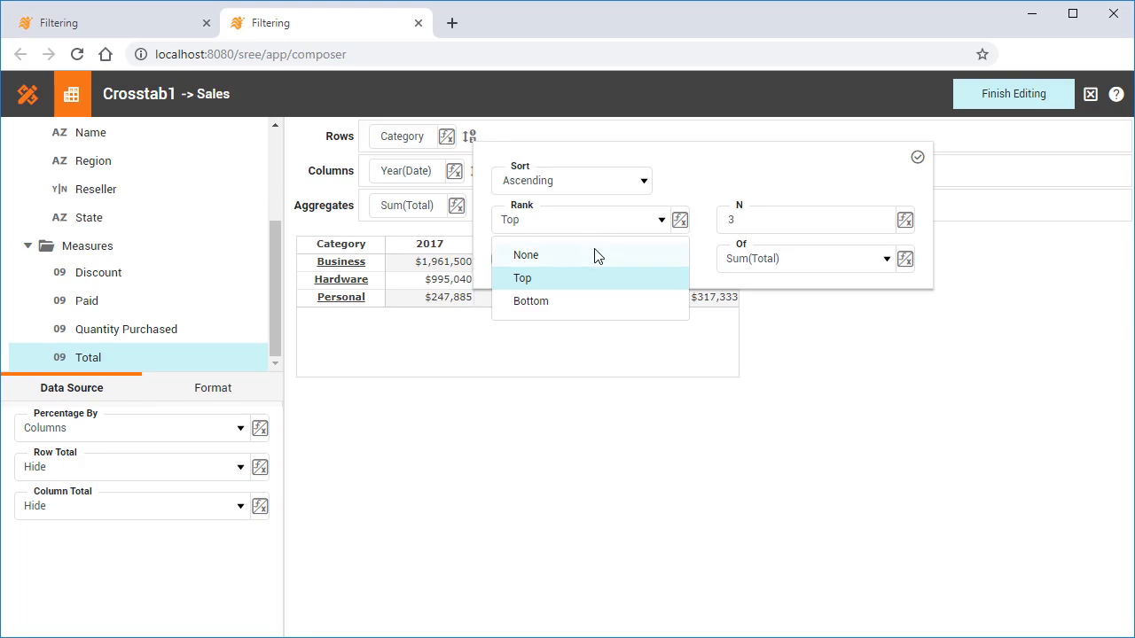
click(596, 254)
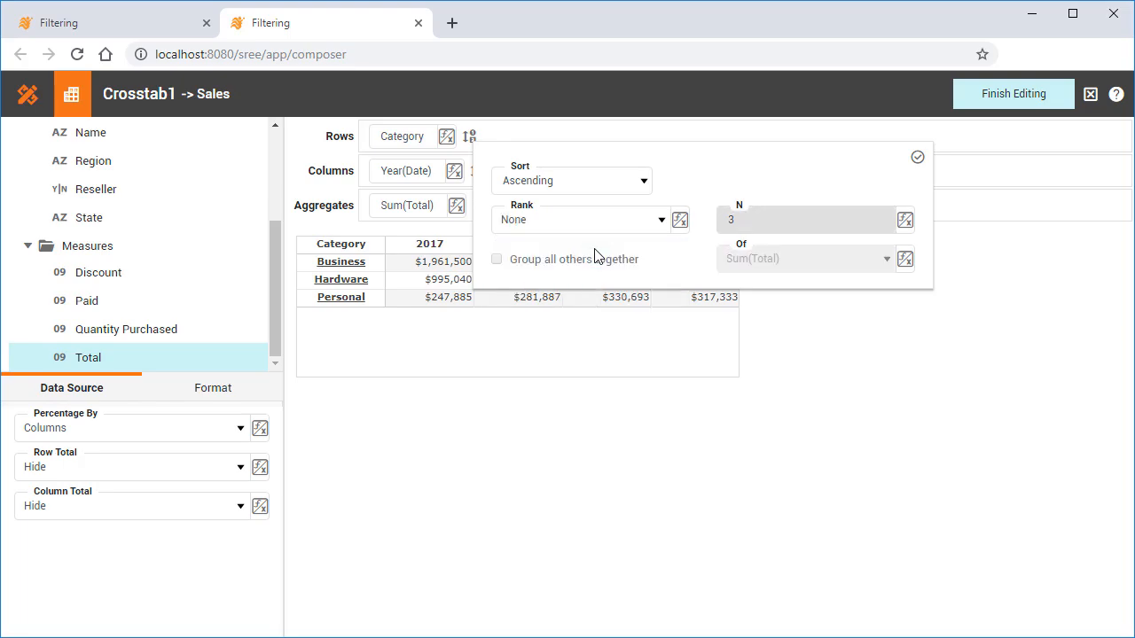
click(625, 188)
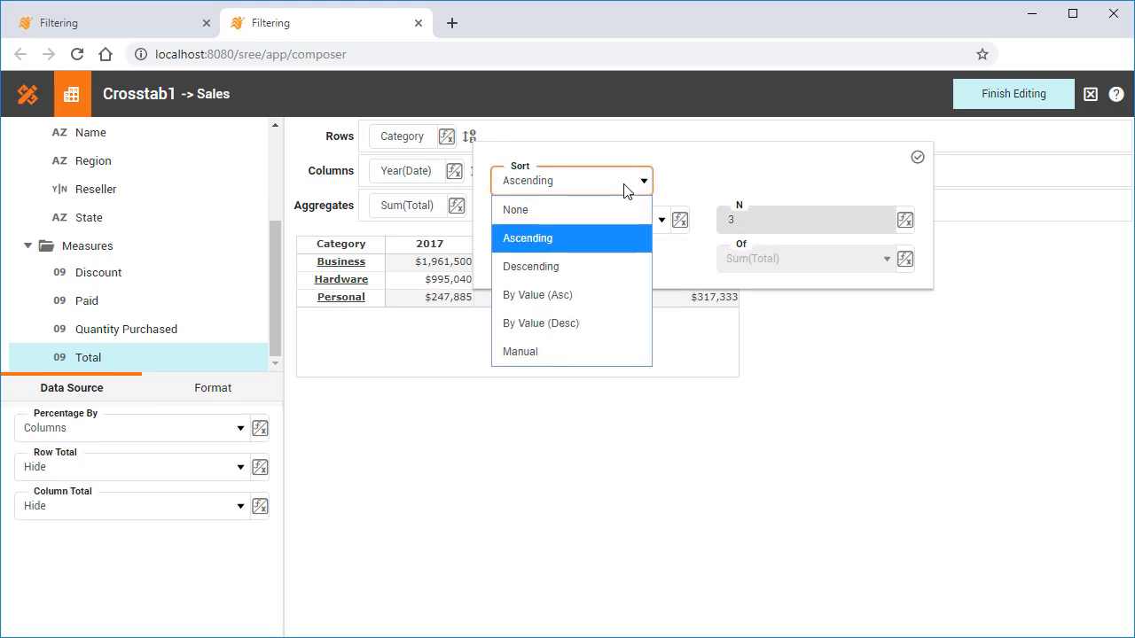
click(587, 323)
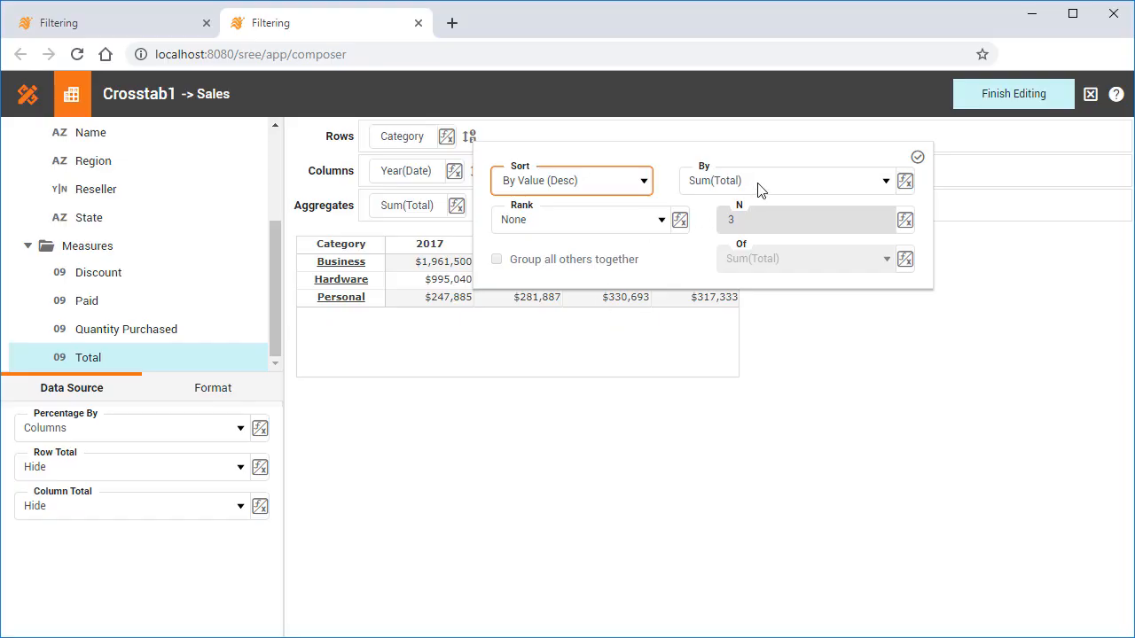
click(918, 157)
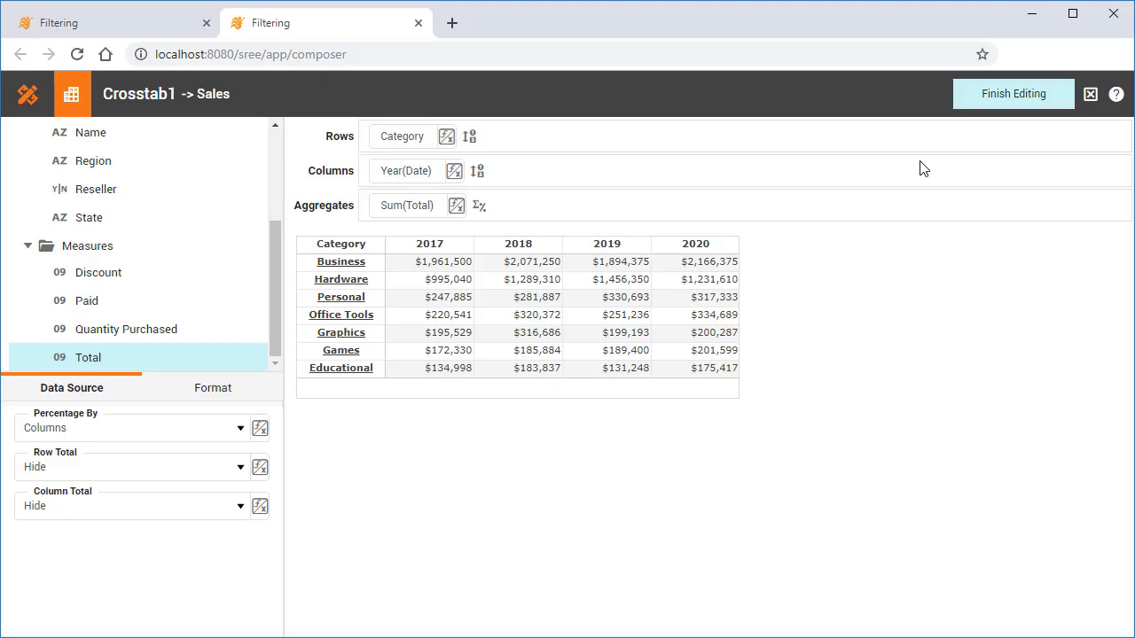
Step: Examine the aggregate and percent options available for the Sum(Total) measure
click(484, 211)
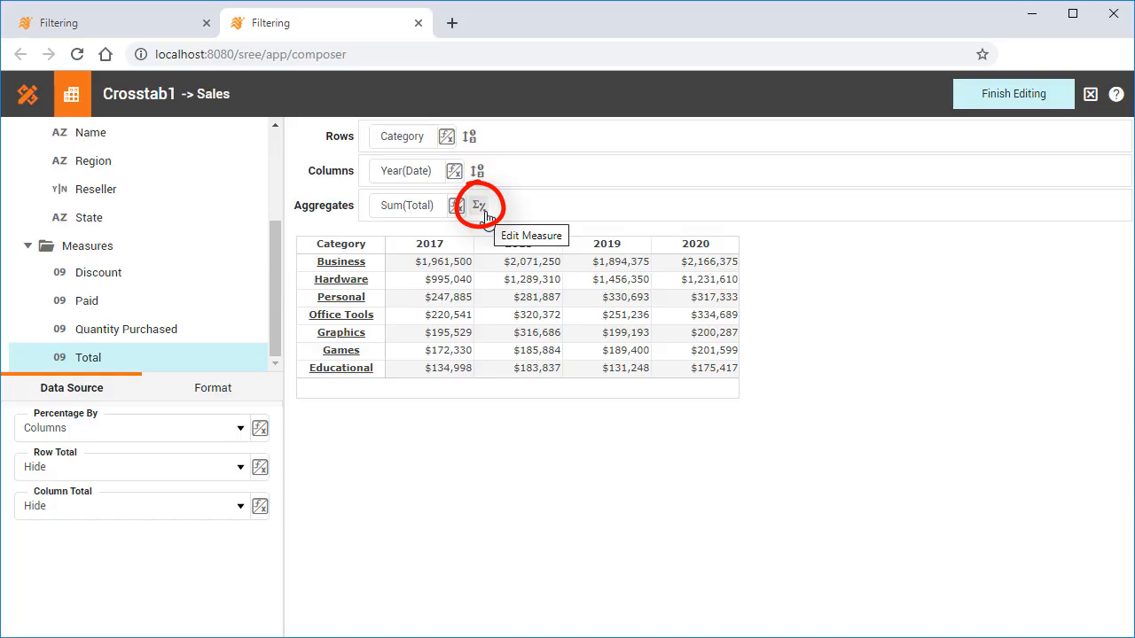
click(484, 211)
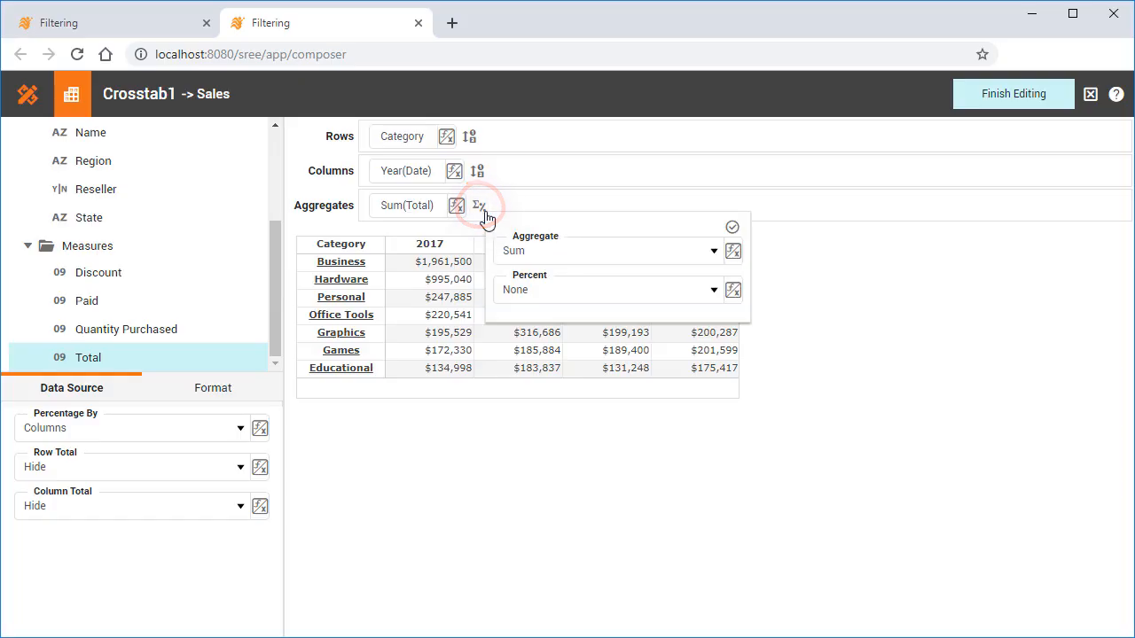
click(641, 255)
click(641, 255)
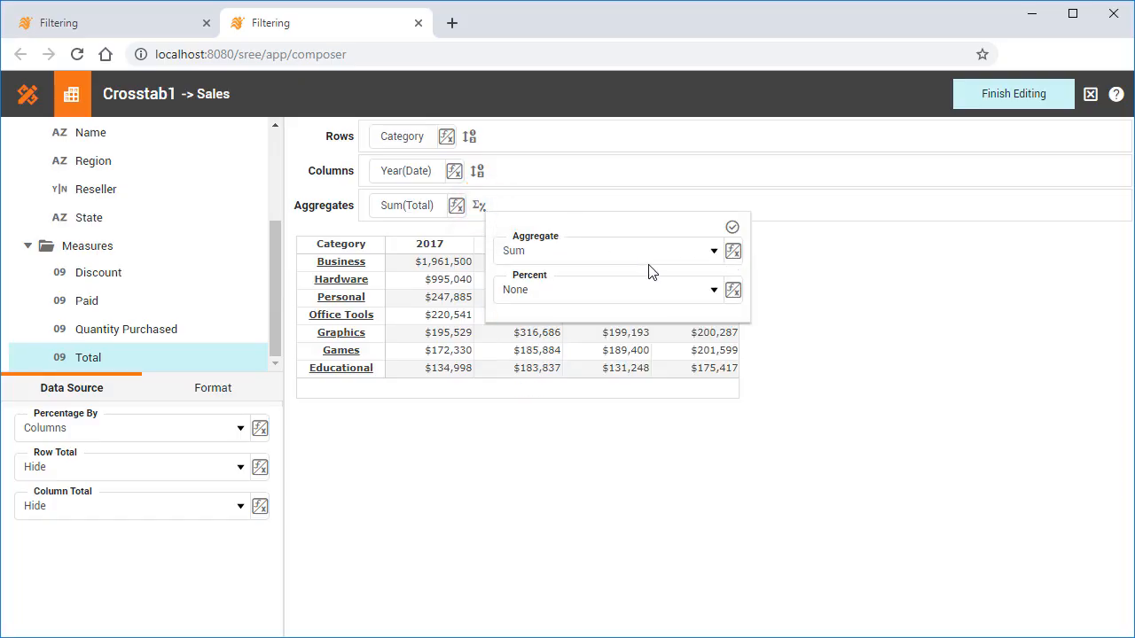
click(652, 294)
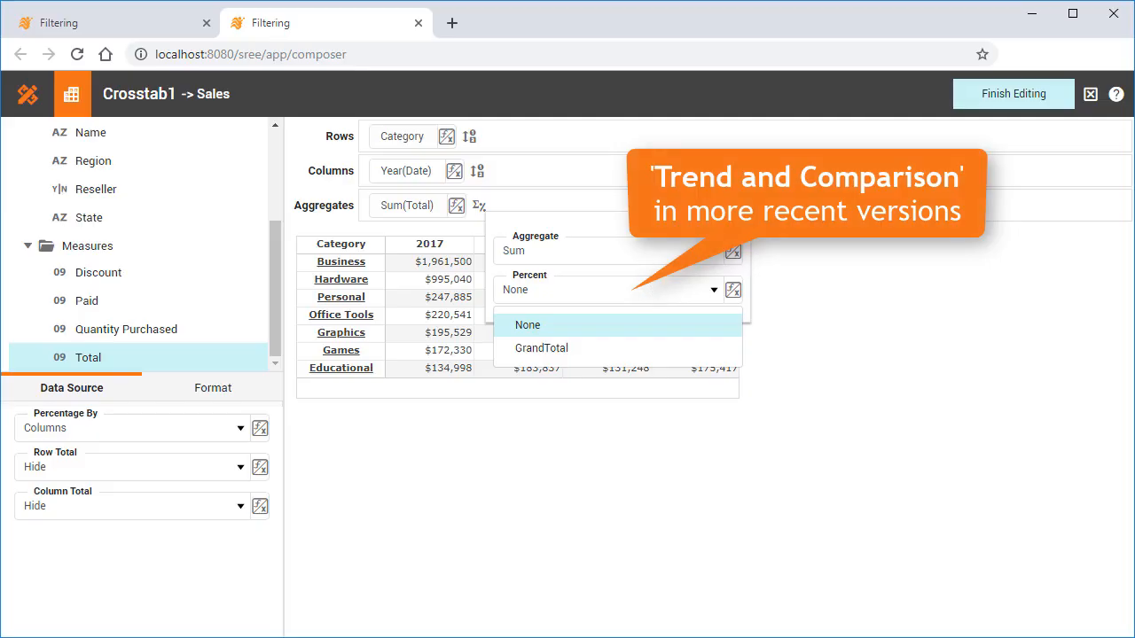
click(652, 293)
click(635, 212)
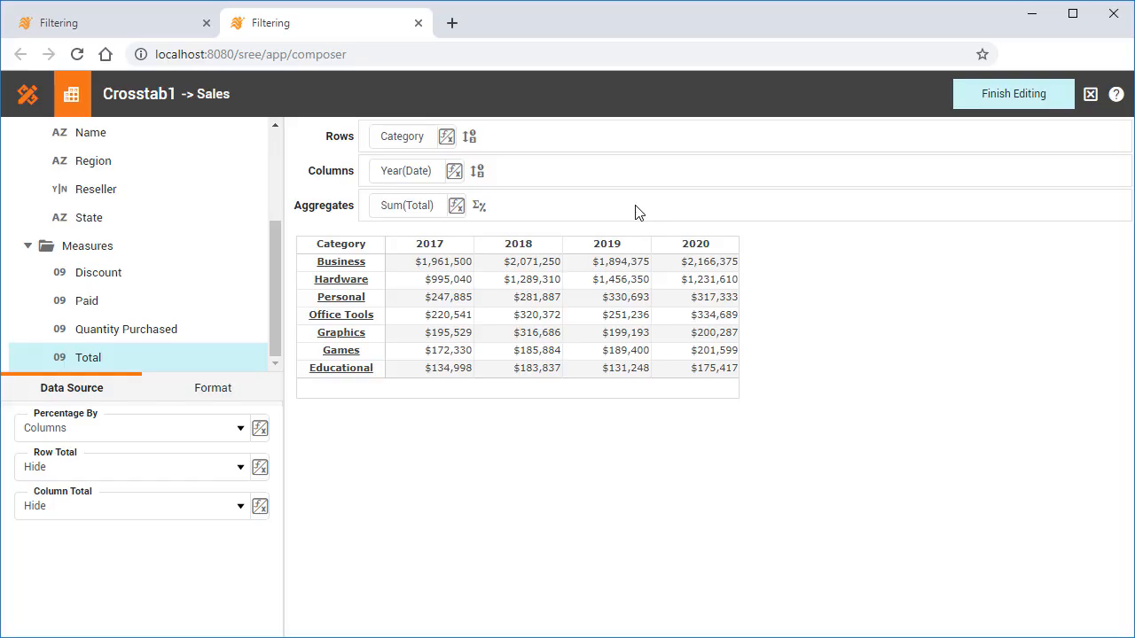
Step: Set the date grouping level of the crosstab's Date column field to Quarter
click(479, 174)
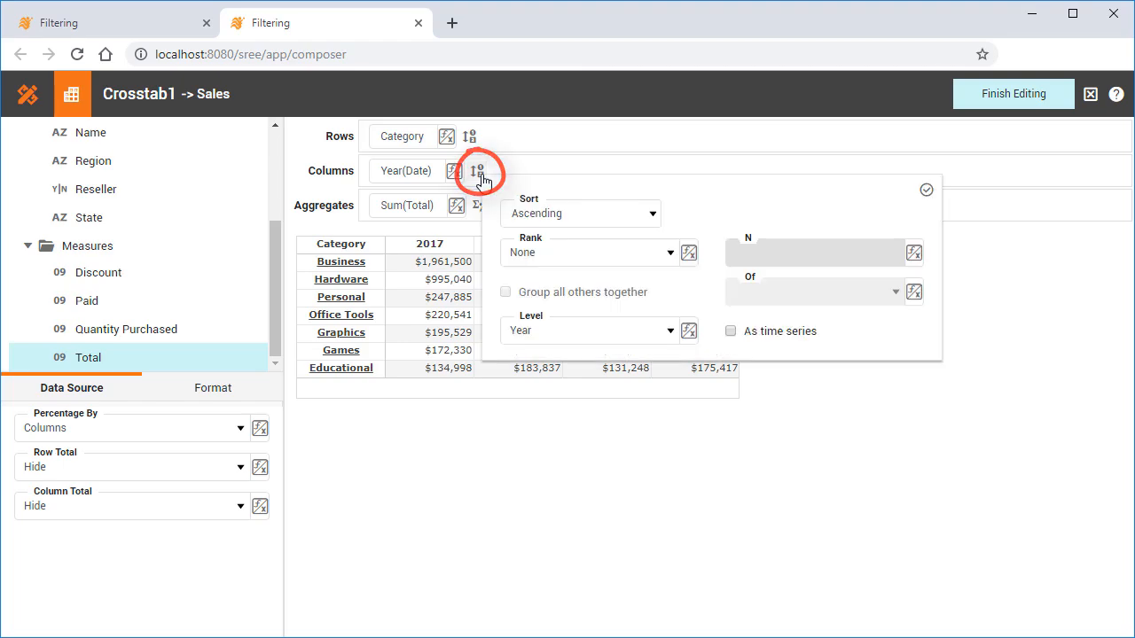
click(655, 334)
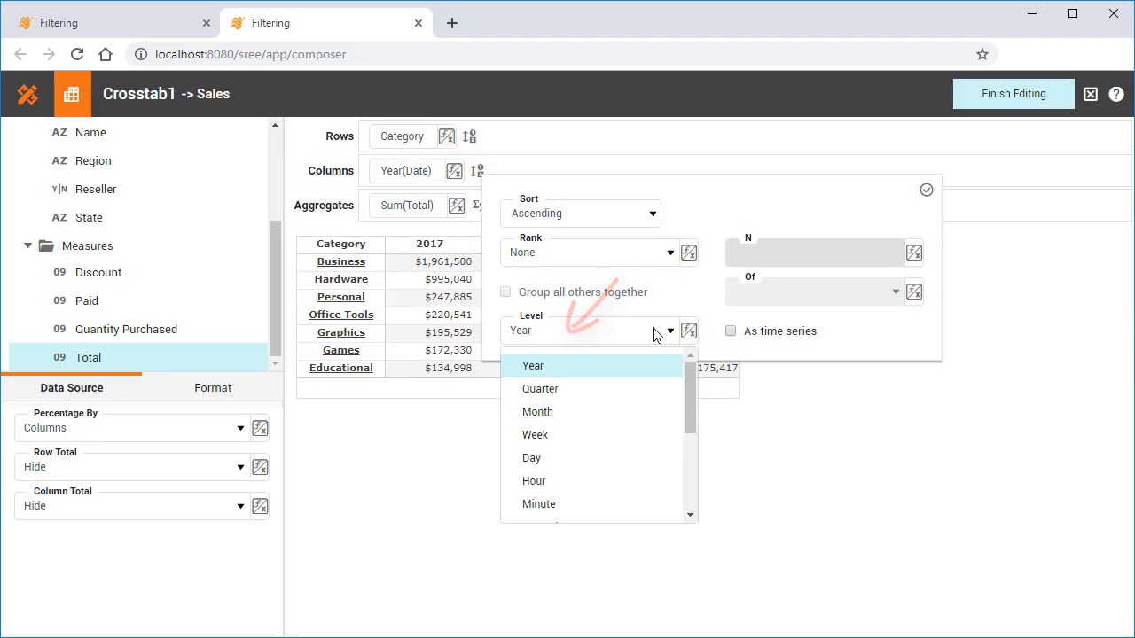
click(604, 394)
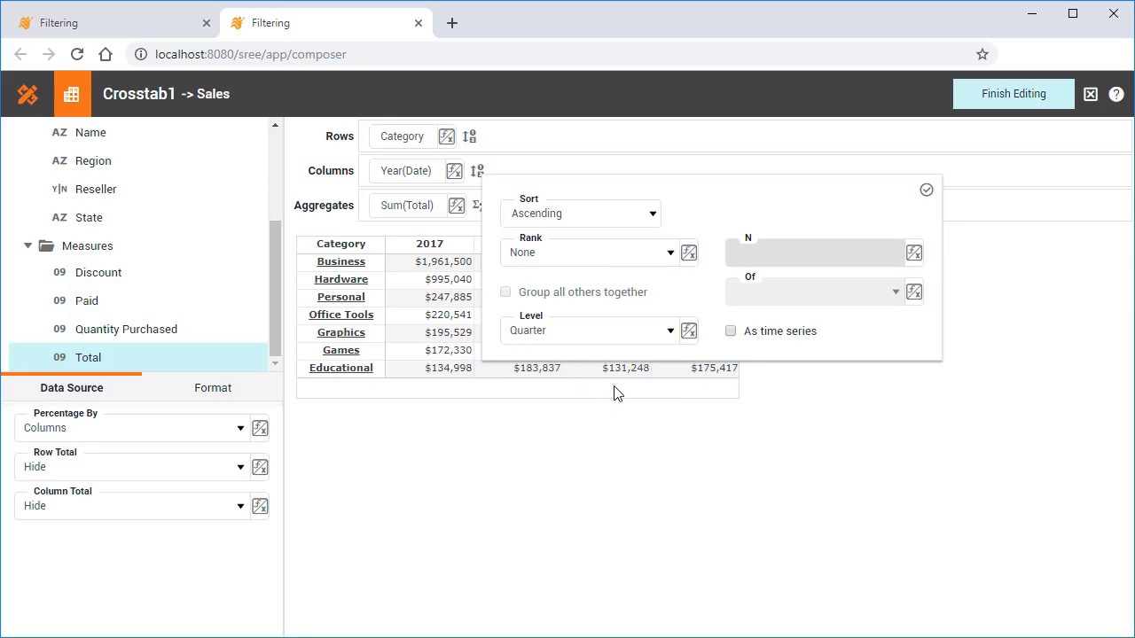
click(926, 190)
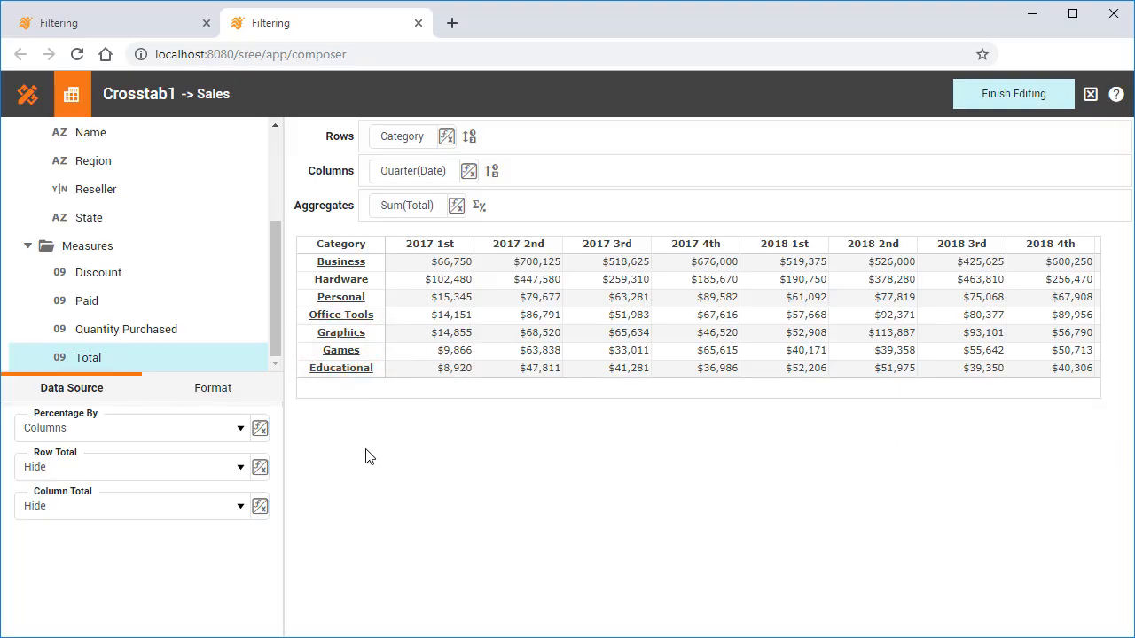
Step: Group the Graphics and Games row headers under the name GamesAndGraphics
ctrl+click(308, 337)
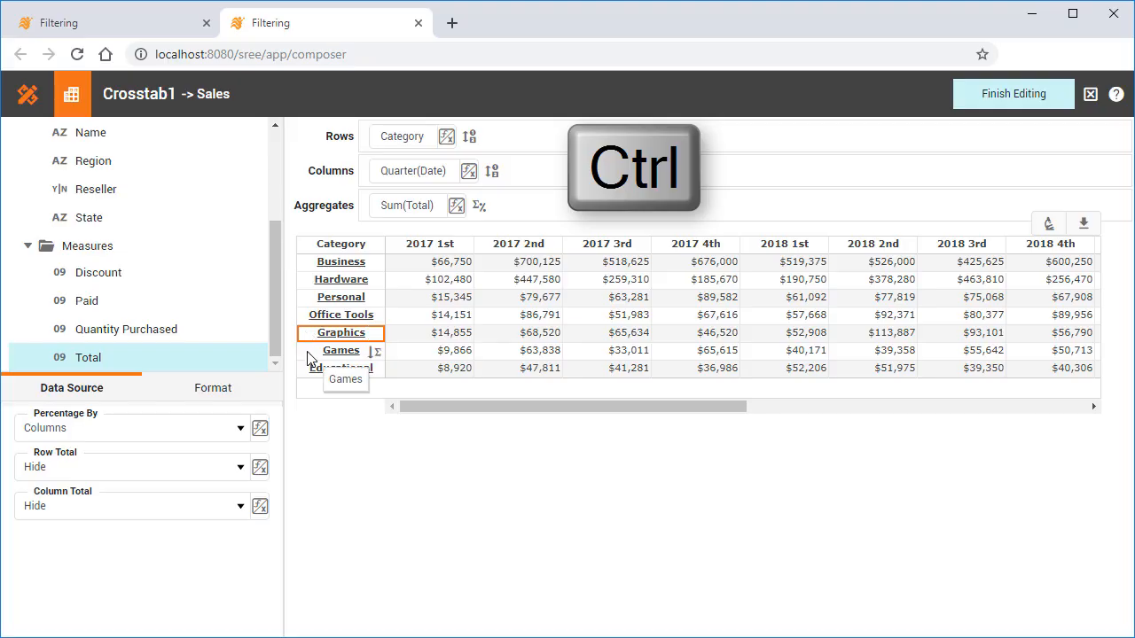
ctrl+click(309, 358)
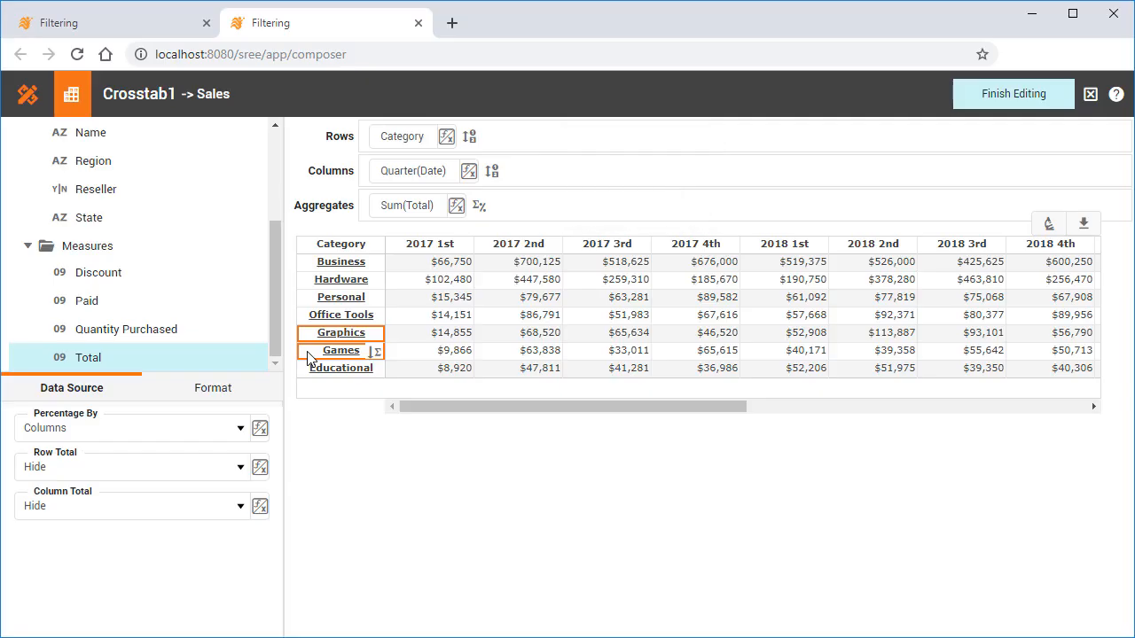
right_click(309, 359)
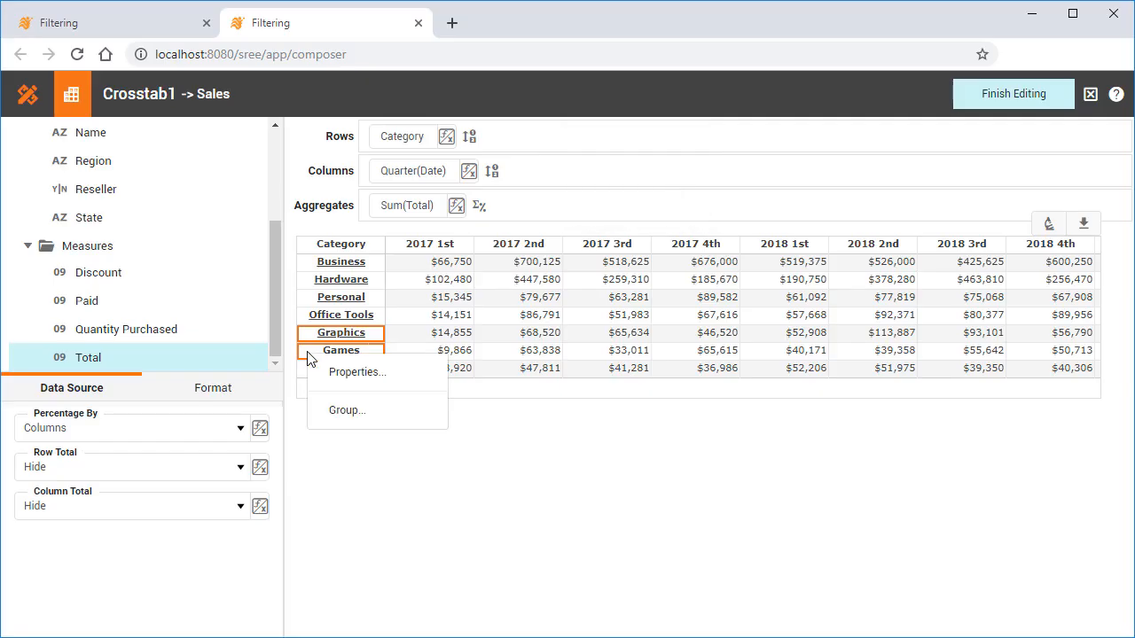
click(407, 422)
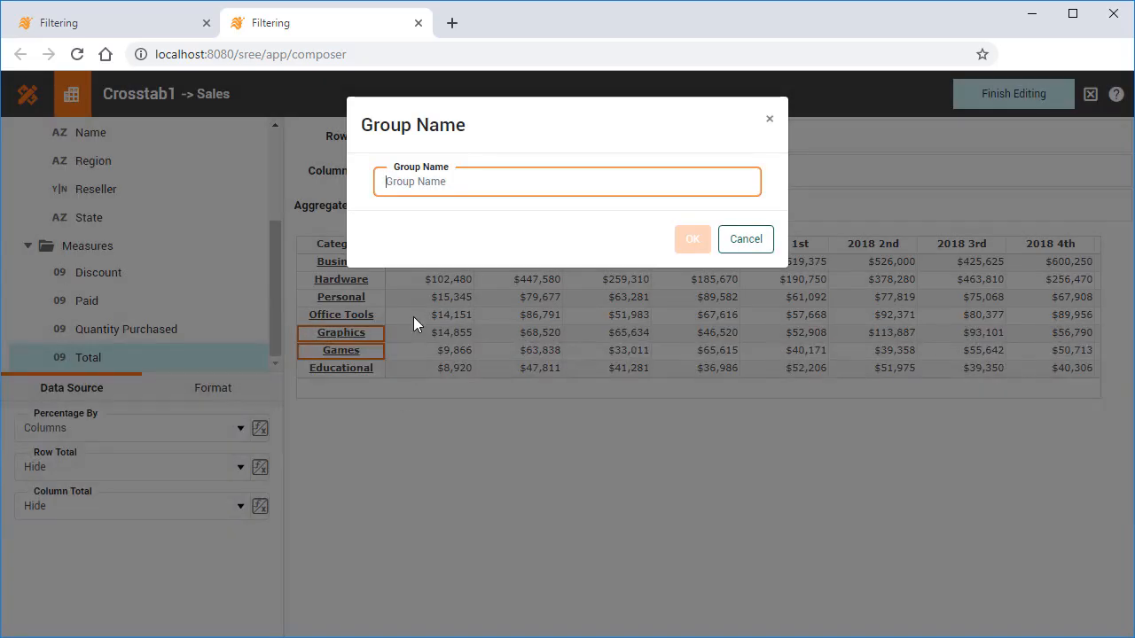
click(408, 181)
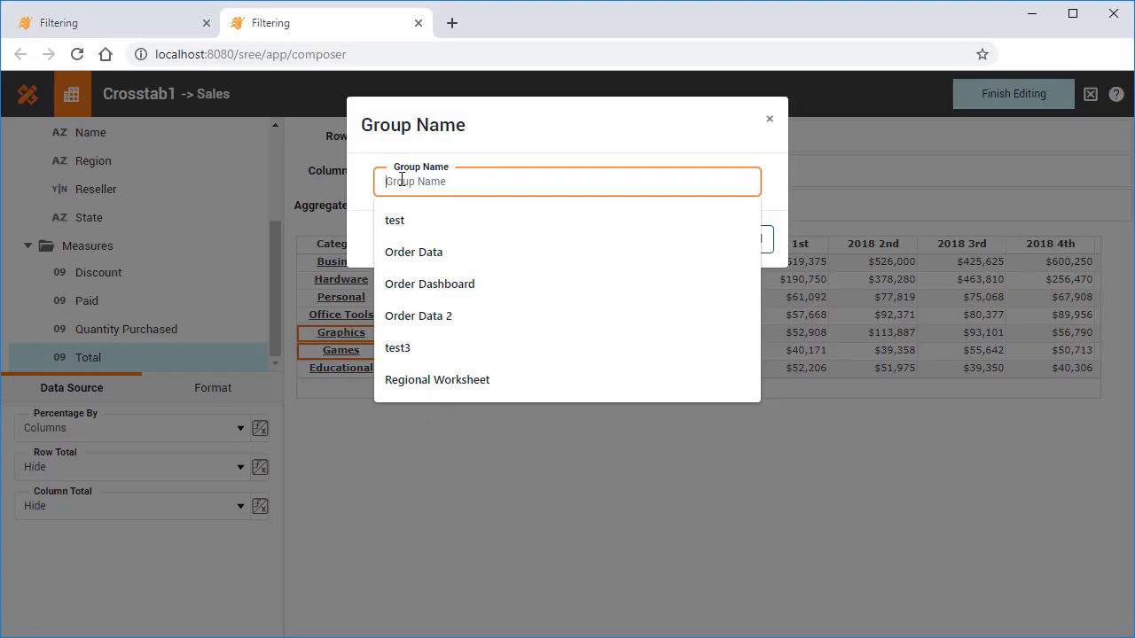
text(Game)
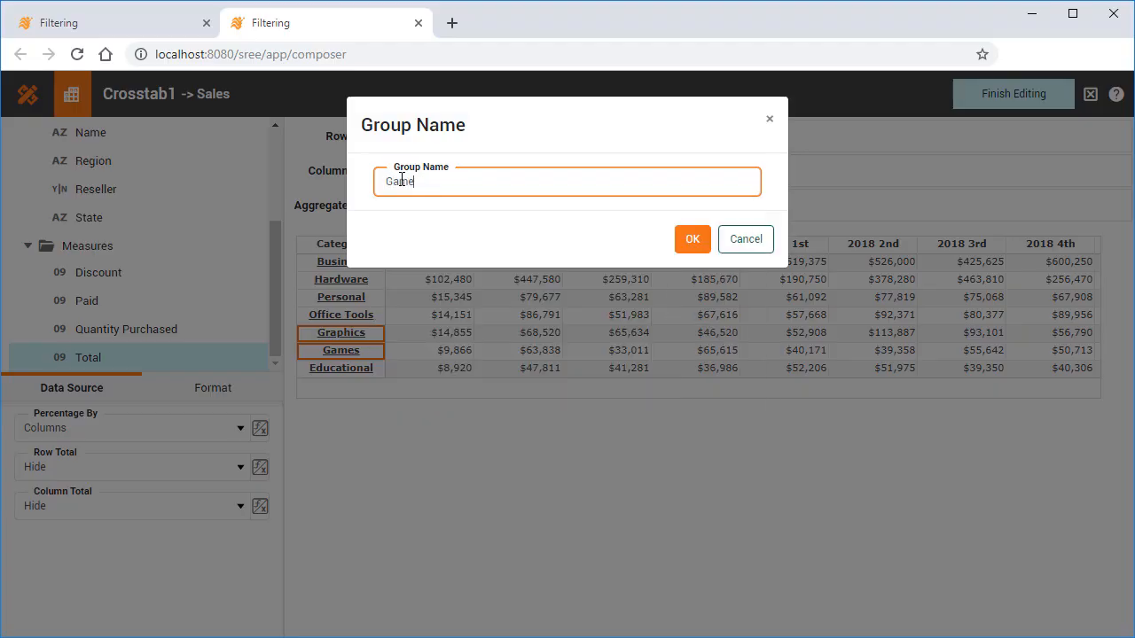
text(sAndGraphics)
click(689, 241)
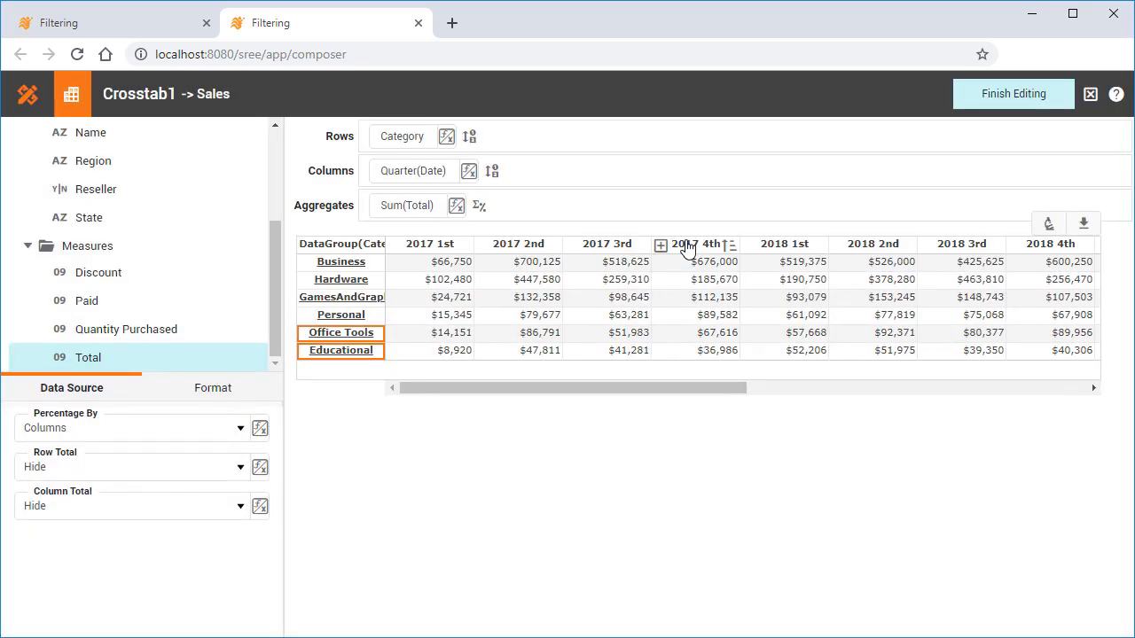
Step: Widen the crosstab's category column to fit the group name and select the GamesAndGraphics cell
drag(385, 251, 414, 252)
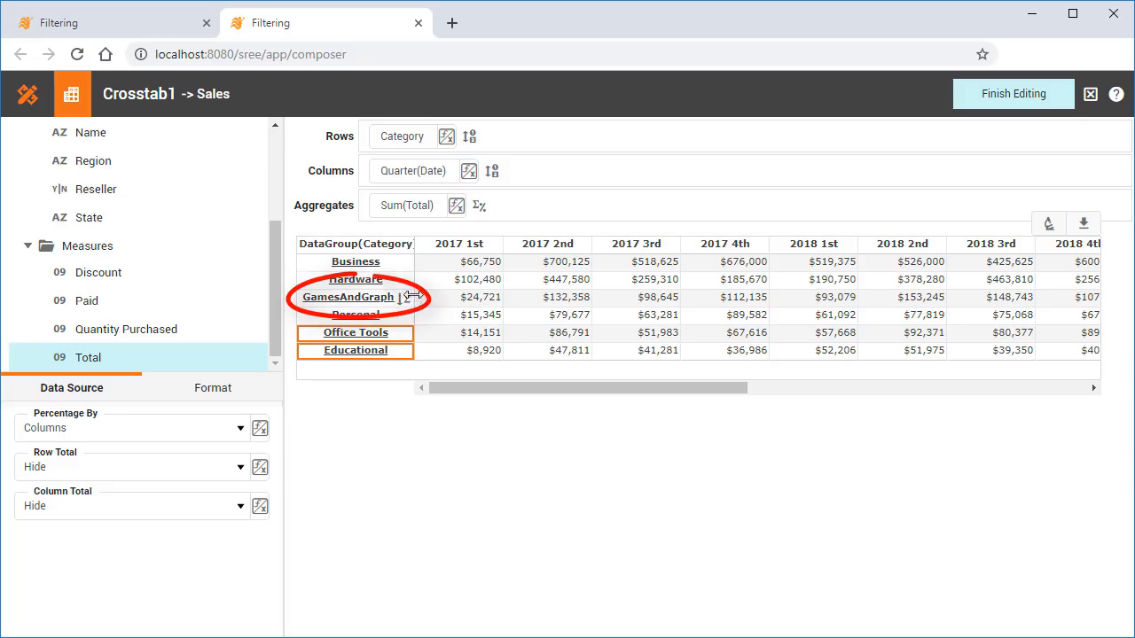
click(301, 298)
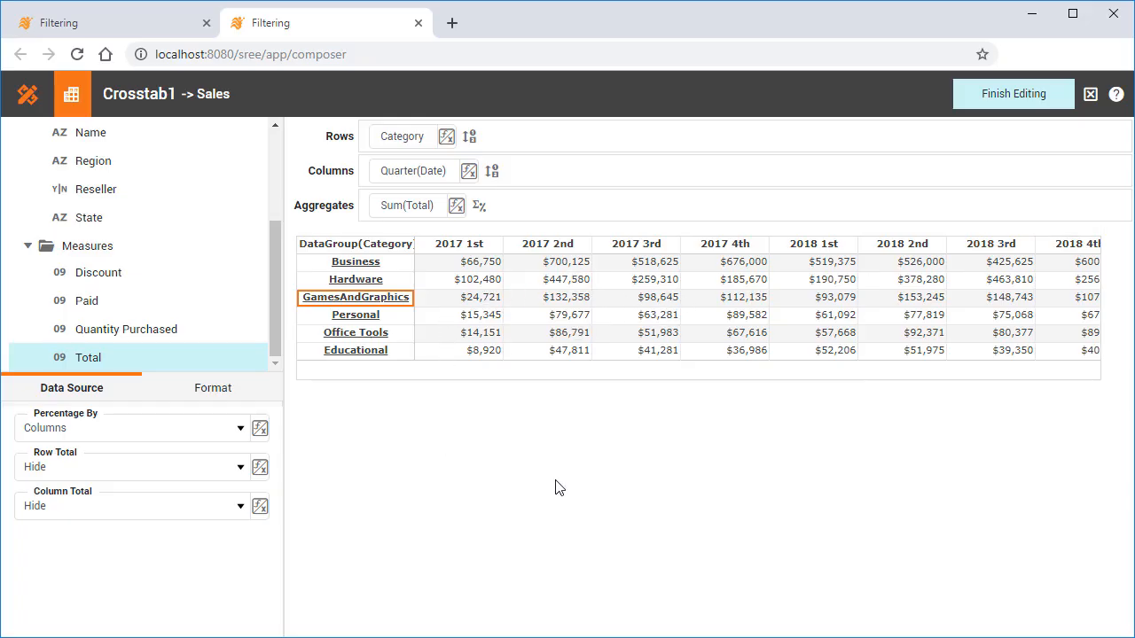
Step: Ungroup the GamesAndGraphics row header back into its separate categories
right_click(321, 307)
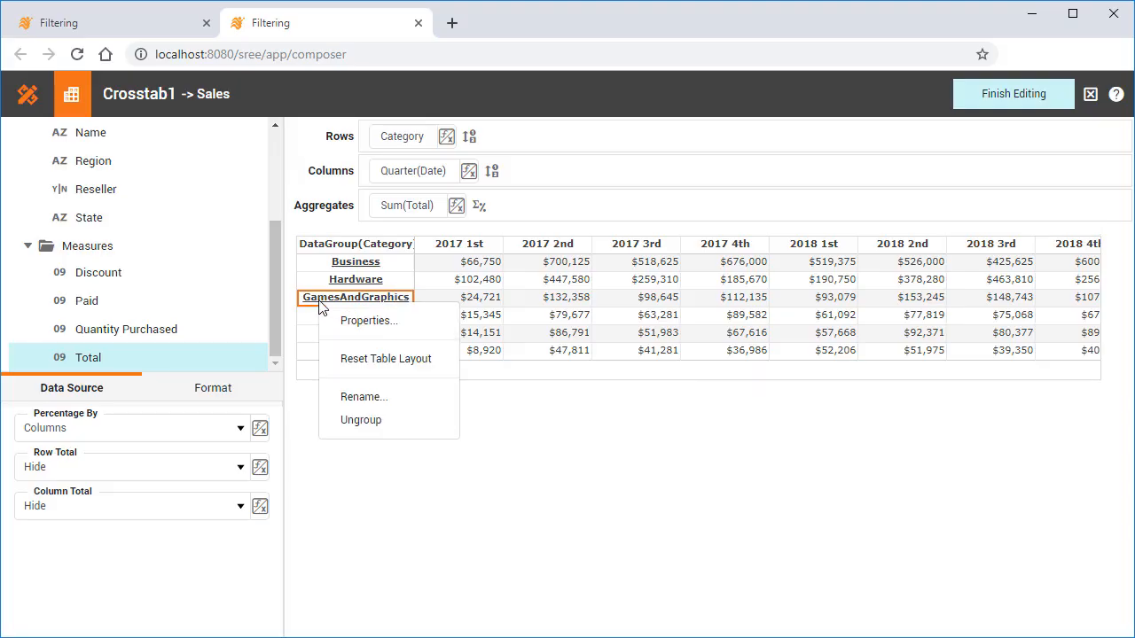
click(422, 429)
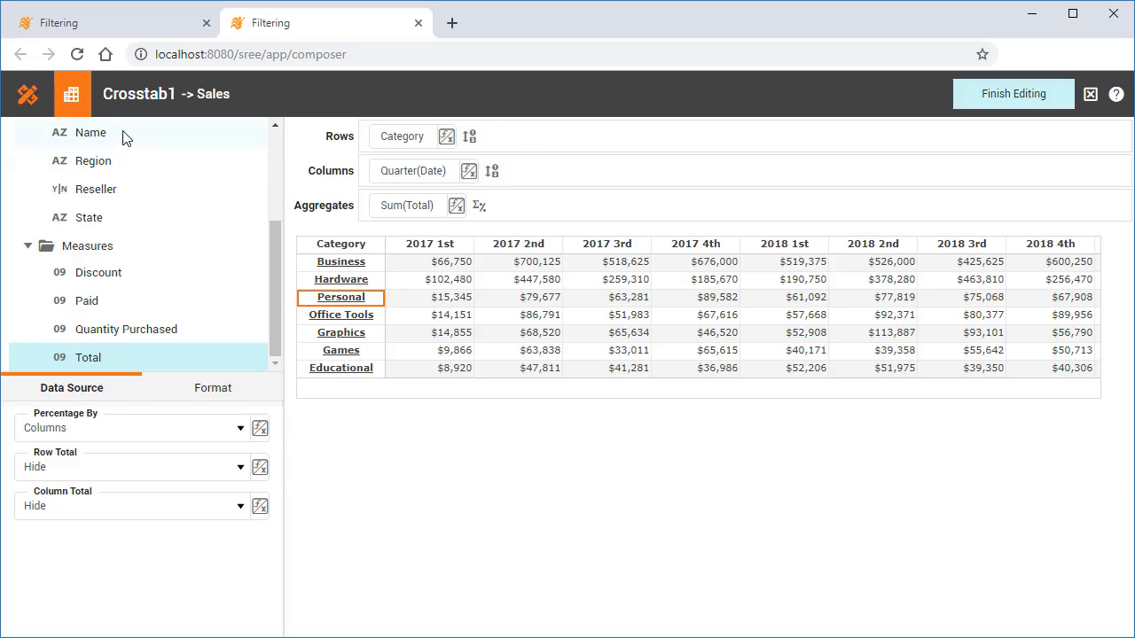
Step: Add the Name dimension to the crosstab's rows after Category, and remove it again
mouse_move(149, 142)
mouse_down()
mouse_move(406, 159)
mouse_move(536, 138)
mouse_up()
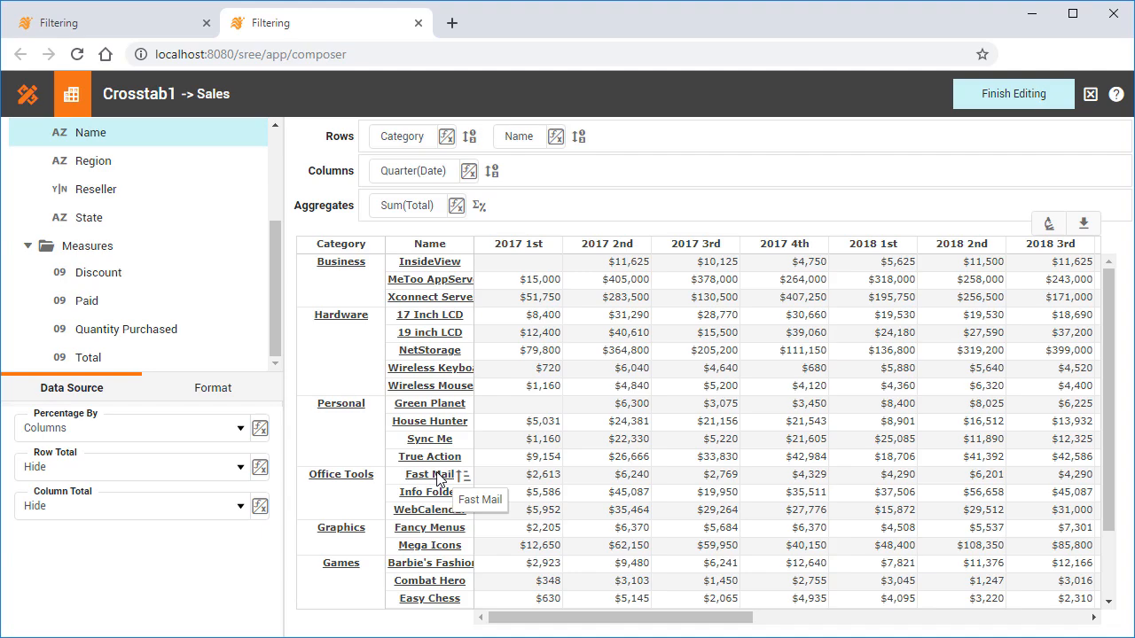
drag(531, 138, 204, 256)
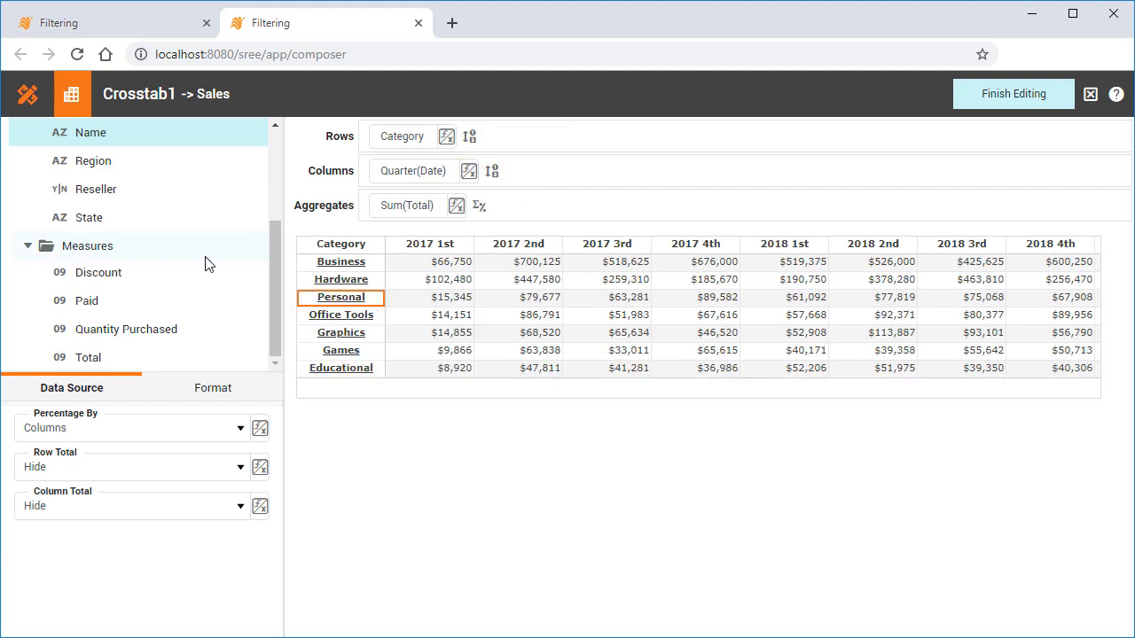
Step: Finish editing the crosstab and widen it on the dashboard to show the quarters through 2018 3rd
click(992, 96)
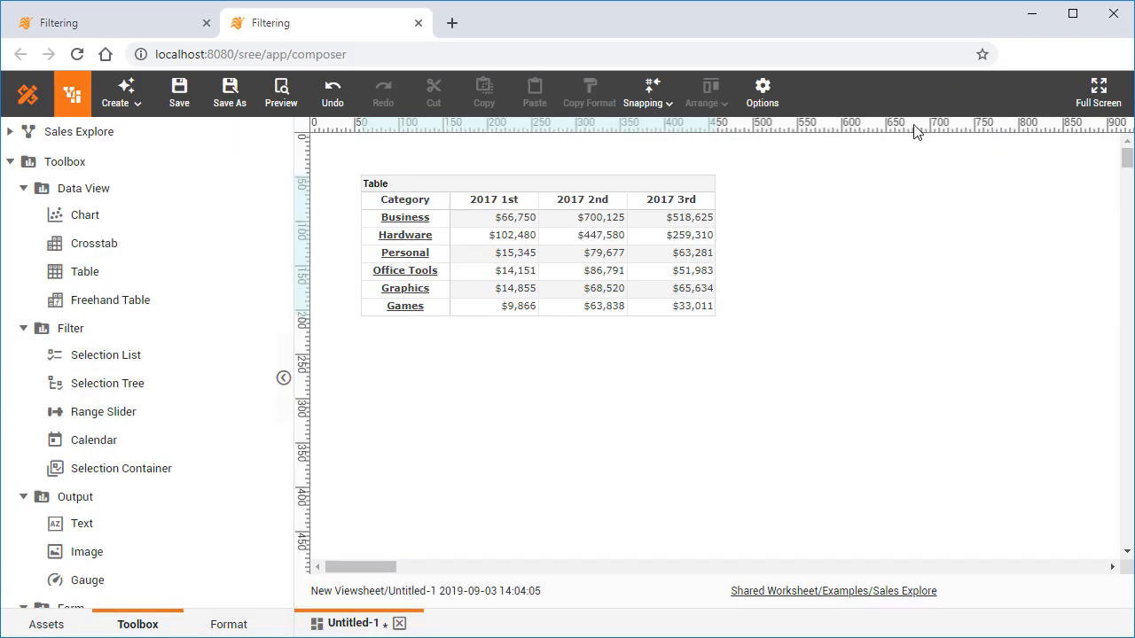
click(607, 181)
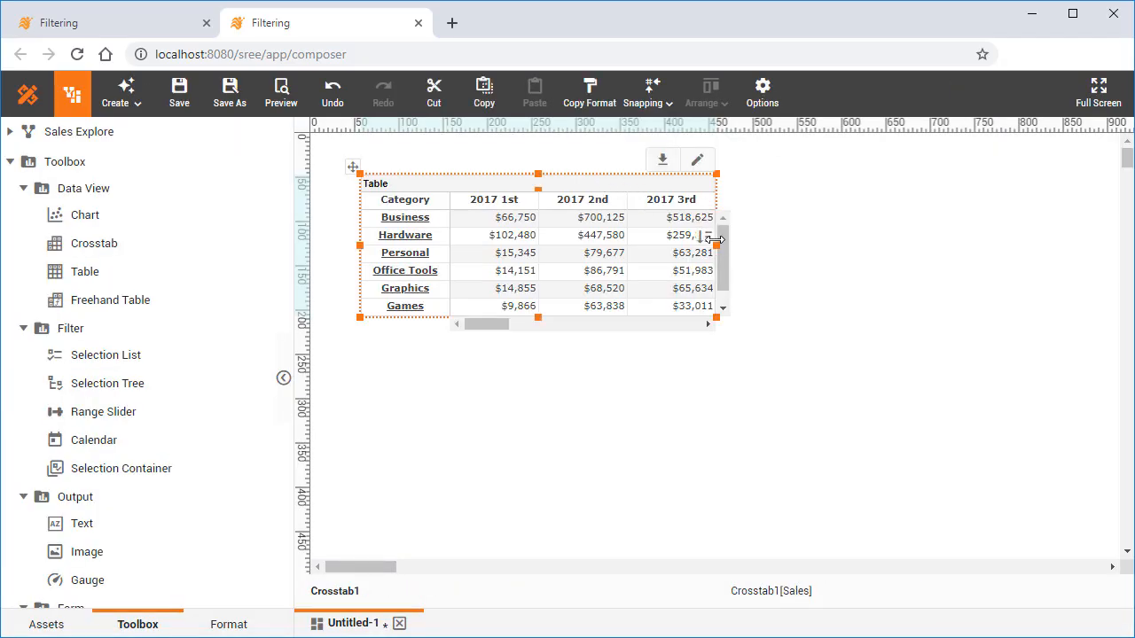
drag(717, 246, 1065, 233)
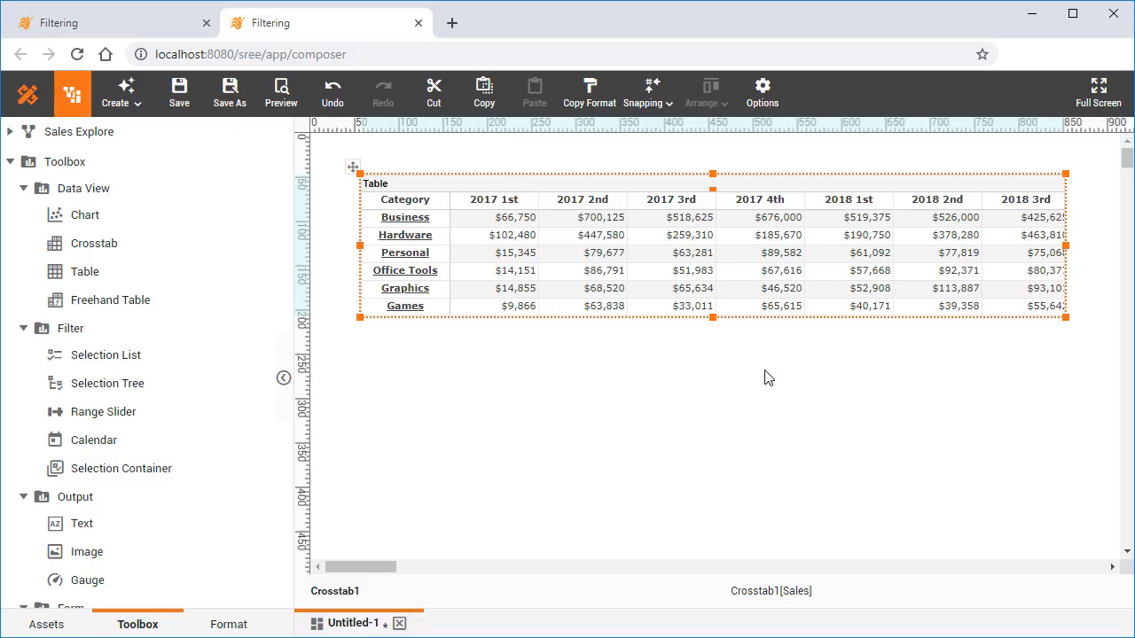
Step: Define a drill-down hierarchy of Category followed by Name in the crosstab's properties
click(583, 183)
right_click(583, 183)
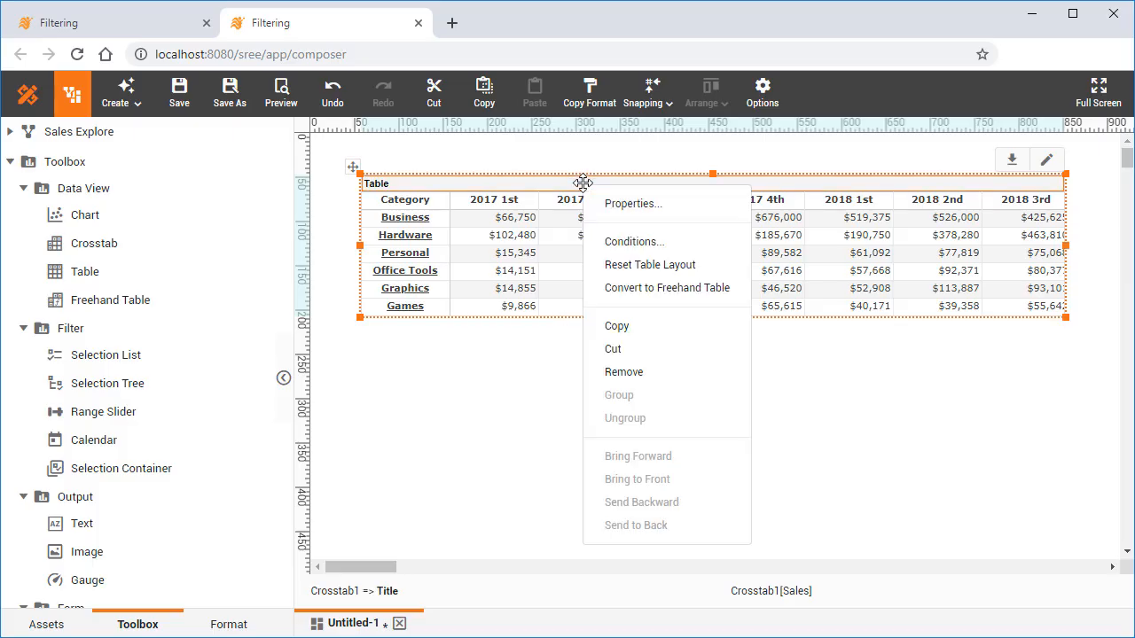
click(676, 203)
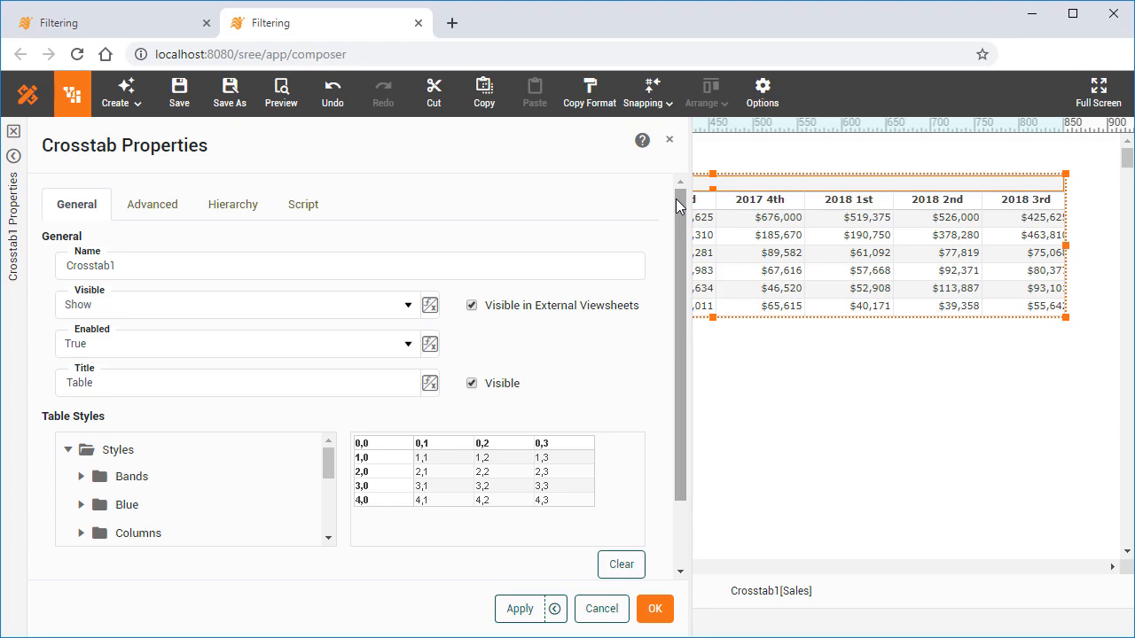
click(250, 221)
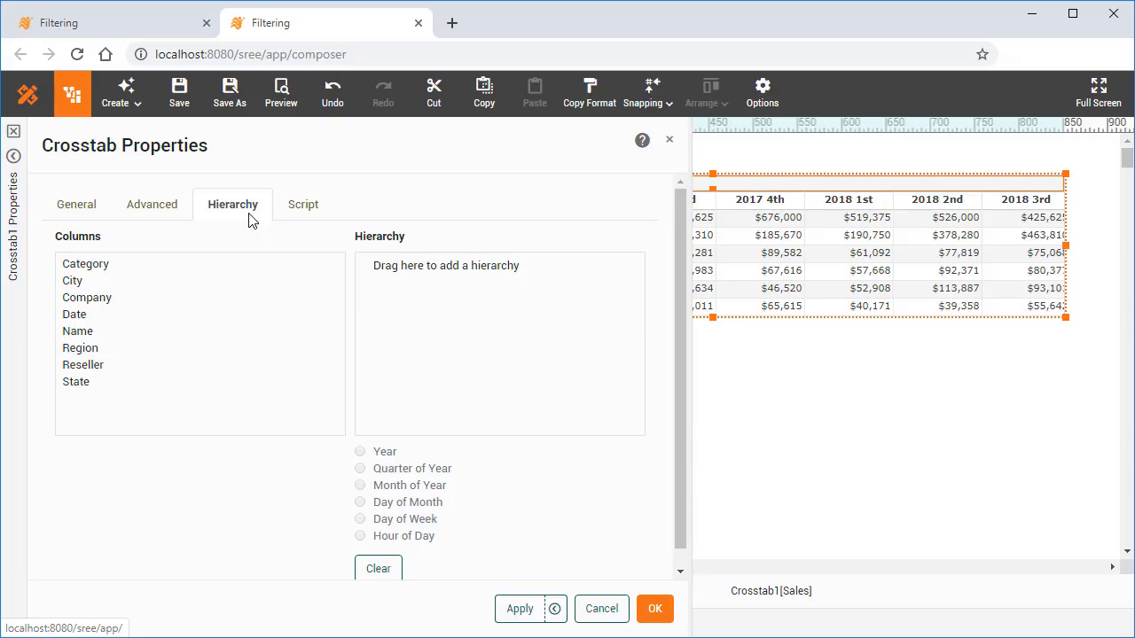
click(126, 267)
drag(126, 267, 456, 282)
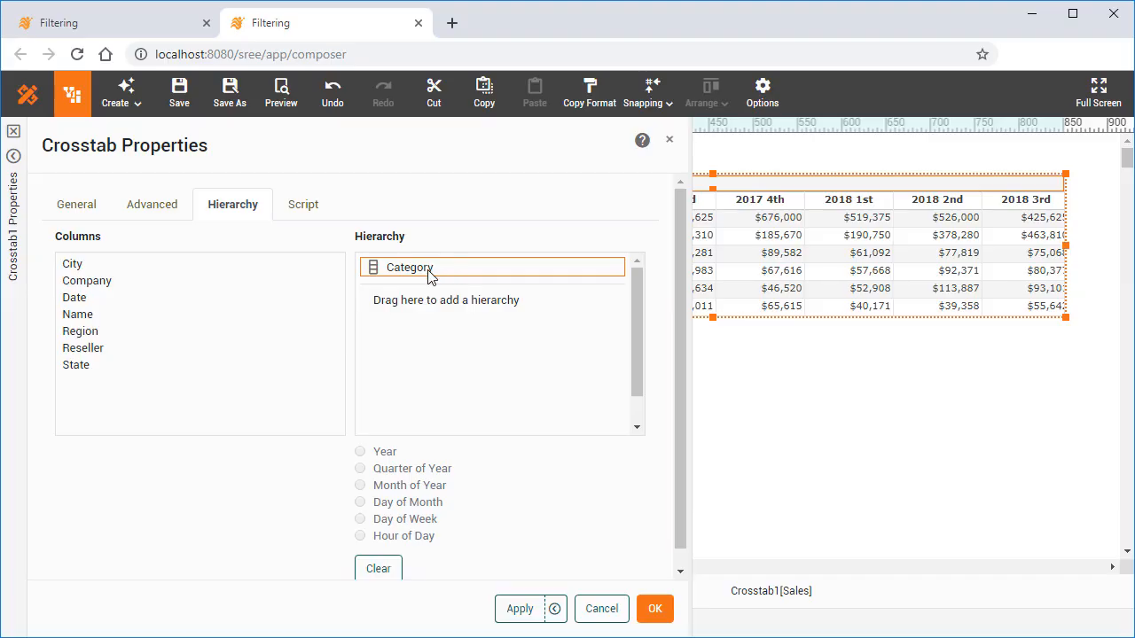
drag(99, 324, 455, 292)
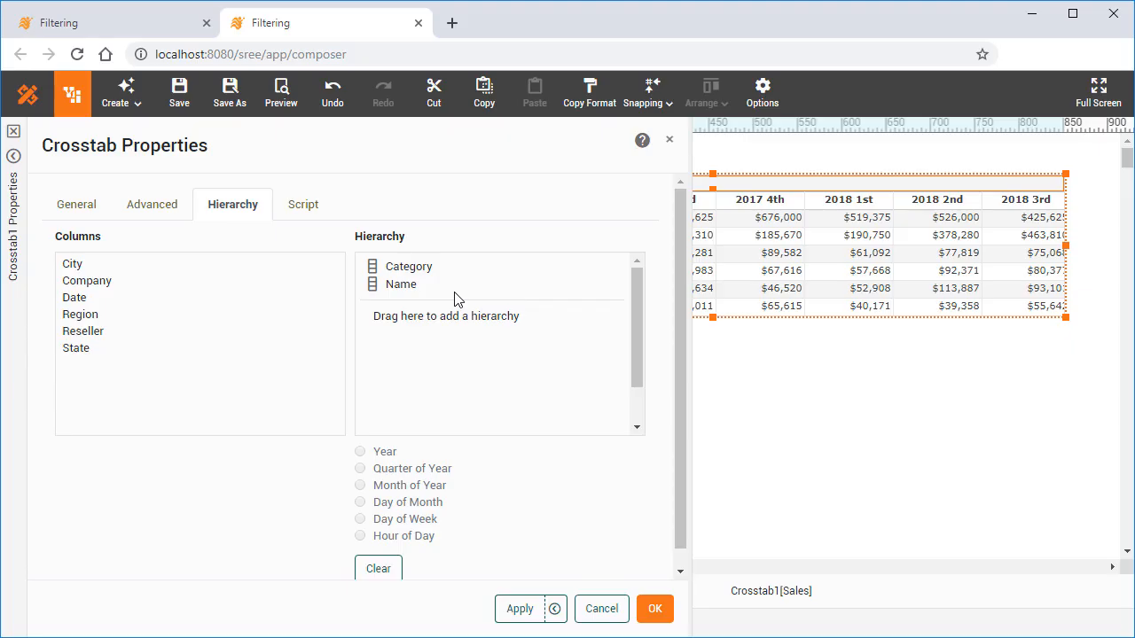
click(654, 608)
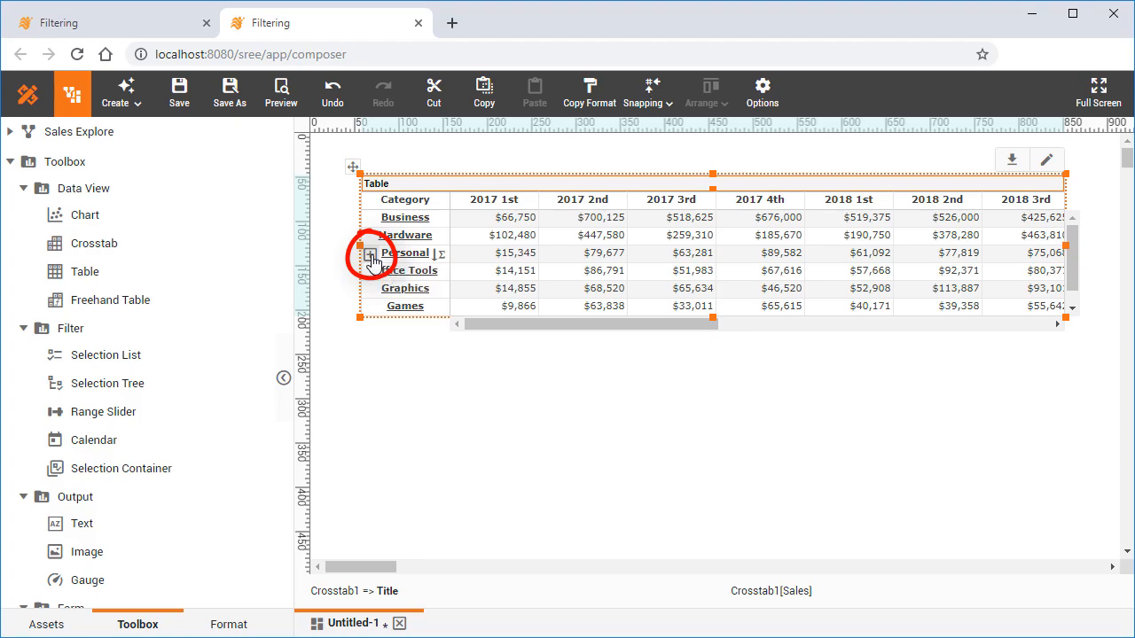
Step: Expand the Personal category to its names and extend the crosstab's height to fit all categories
click(370, 255)
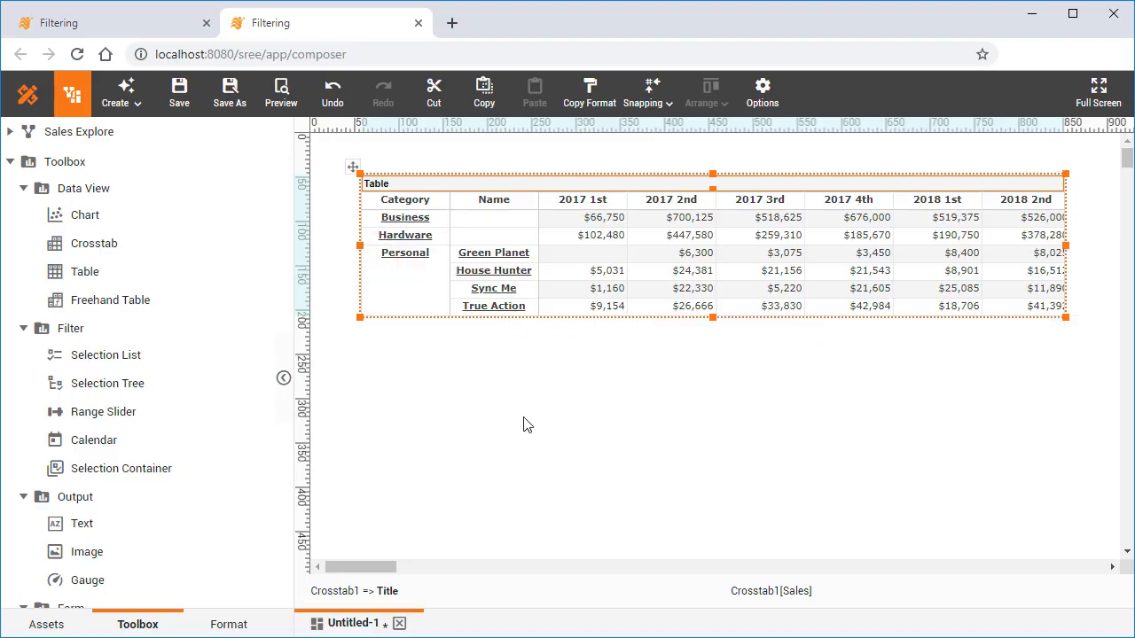
drag(715, 318, 714, 400)
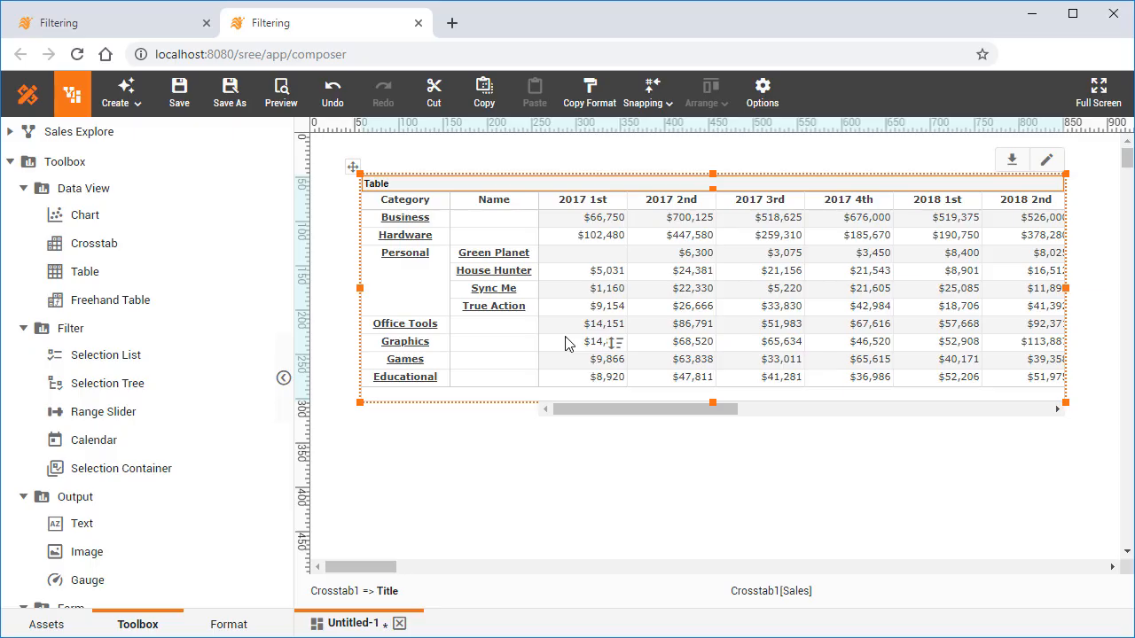
Step: Expand the Office Tools category to its names and collapse it again
click(371, 328)
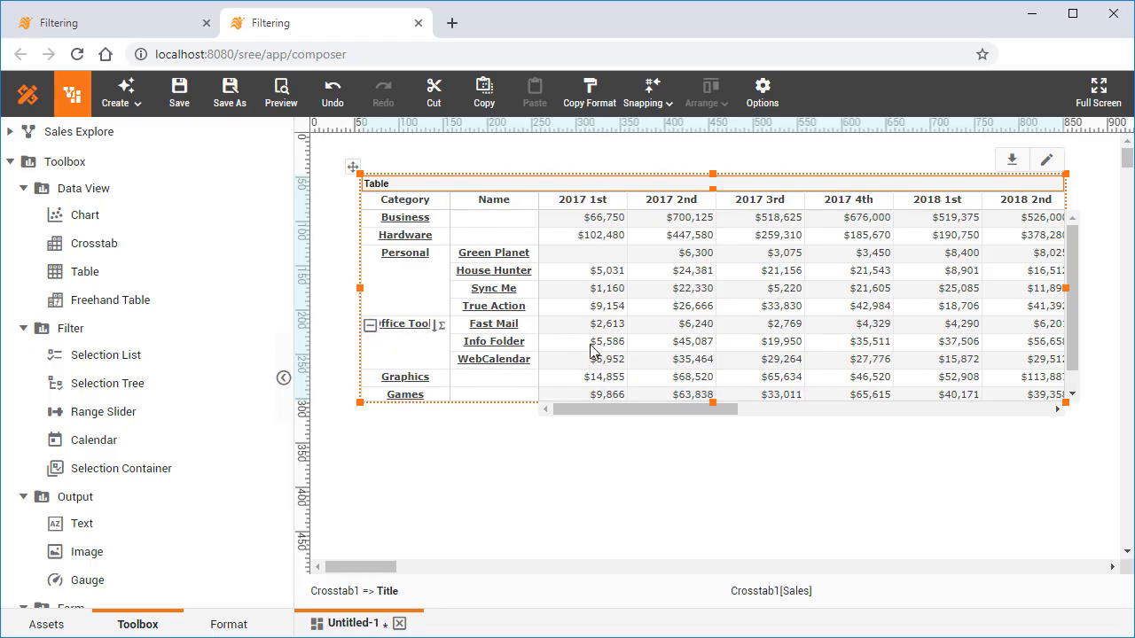
mouse_move(758, 350)
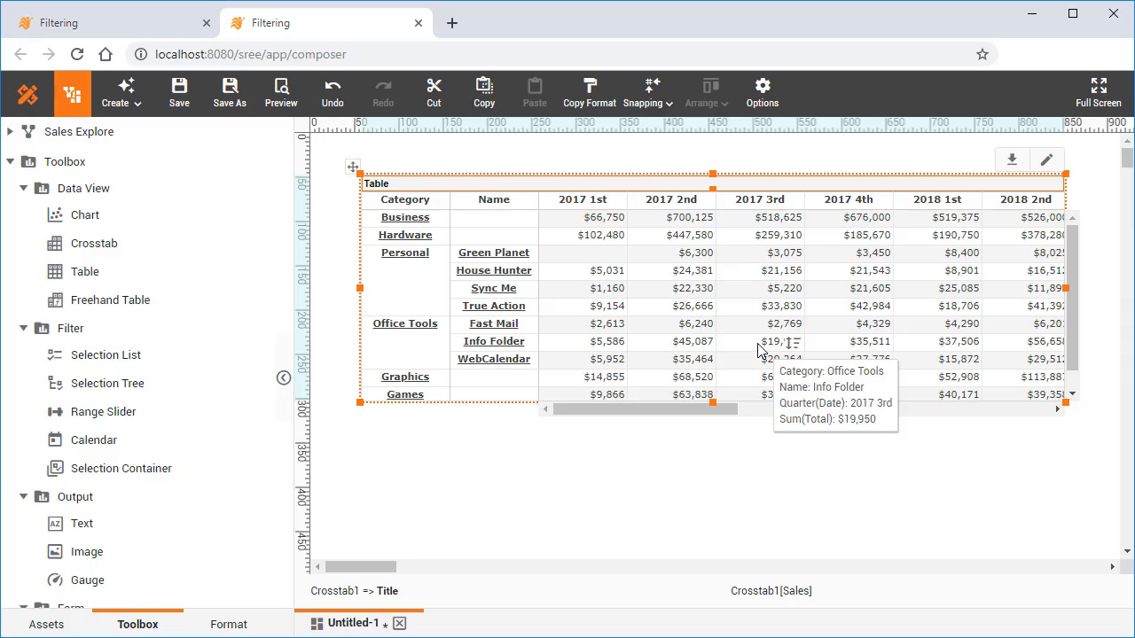
click(371, 328)
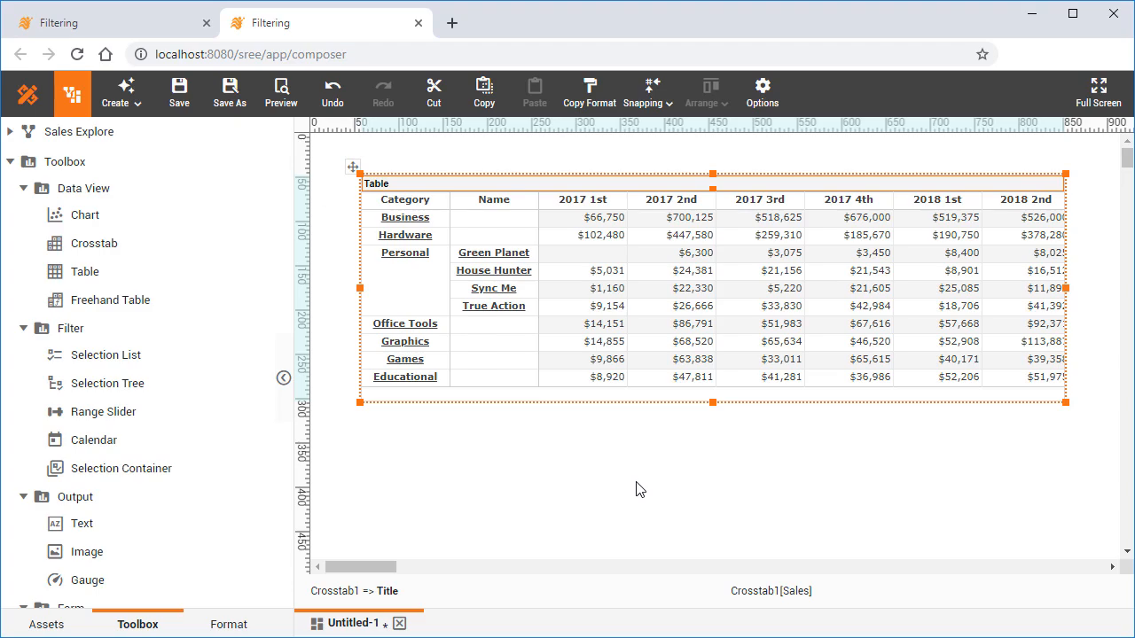
Step: Add a second crosstab hierarchy with Date at Year level followed by Date at Month of Year level
right_click(661, 188)
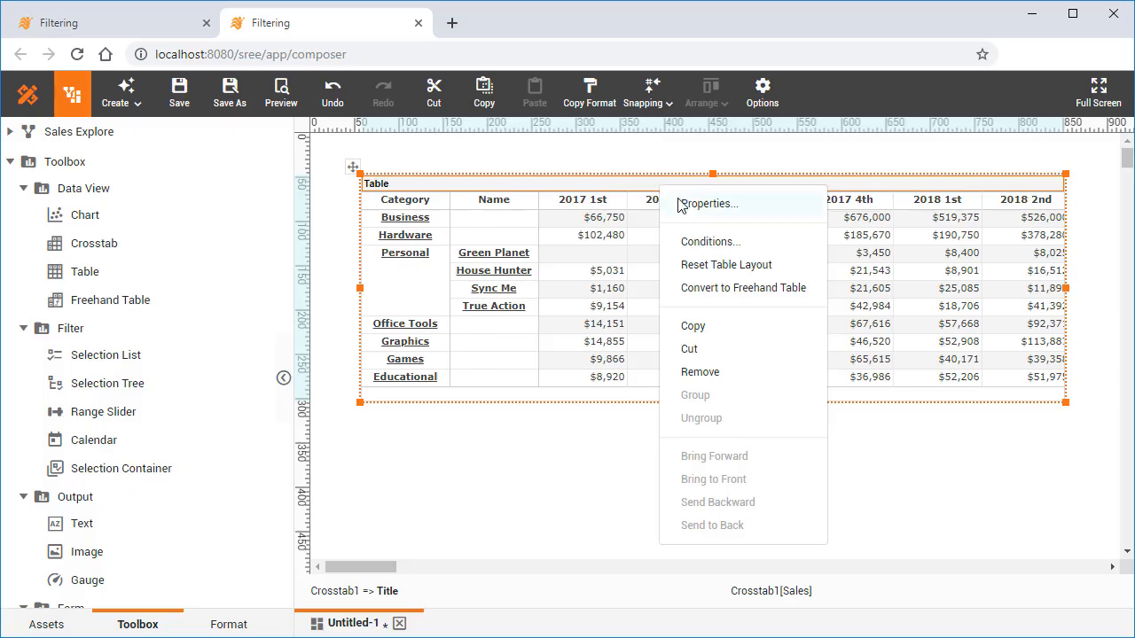
click(696, 204)
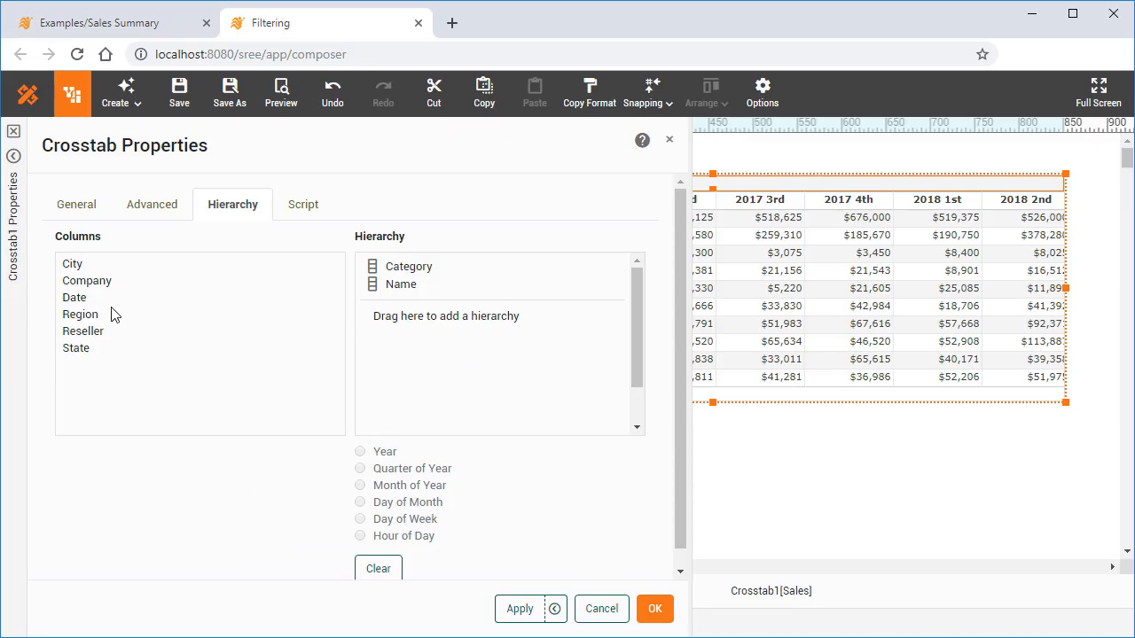
drag(98, 302, 450, 349)
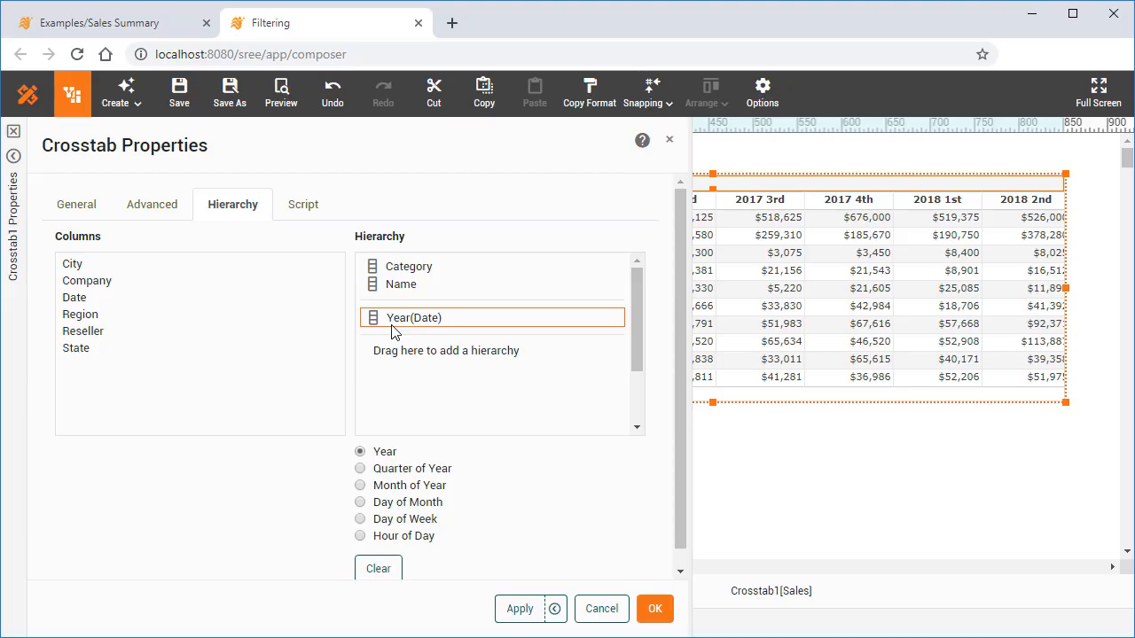
drag(94, 298, 464, 346)
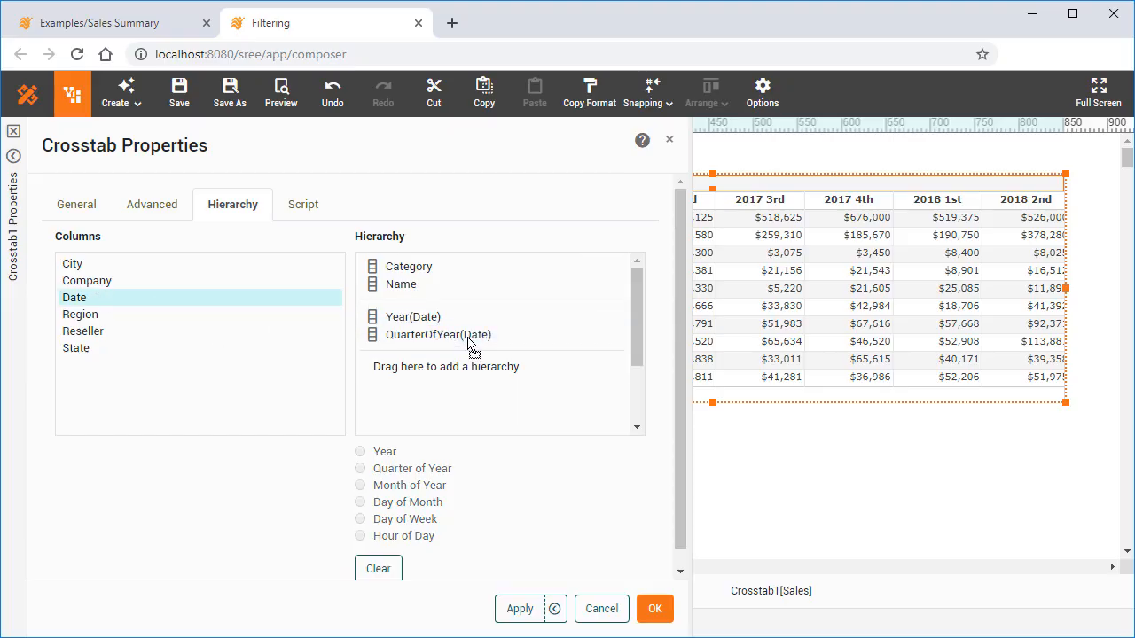
click(475, 344)
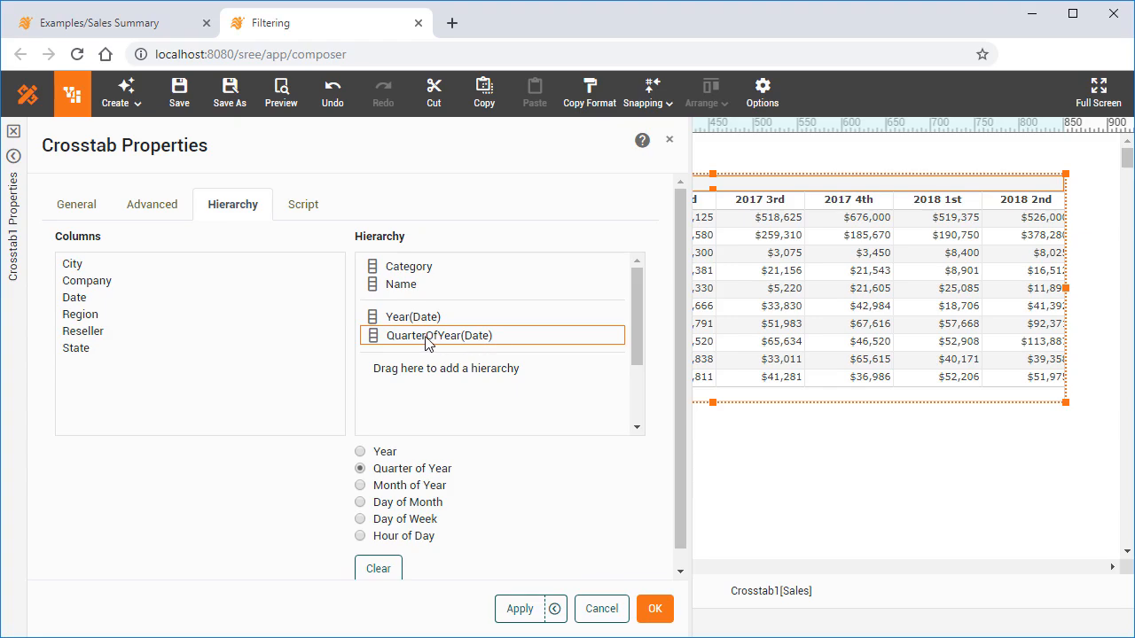
click(361, 486)
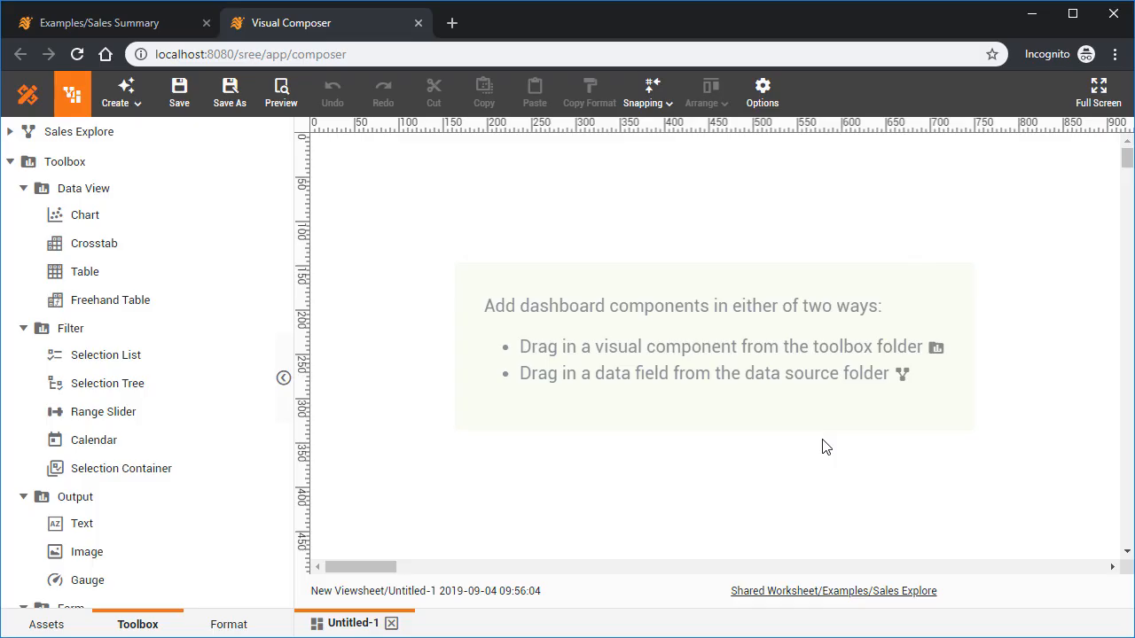
Step: Add a chart to the blank dashboard and bind the Sales Category dimension to its X axis
drag(71, 216, 348, 166)
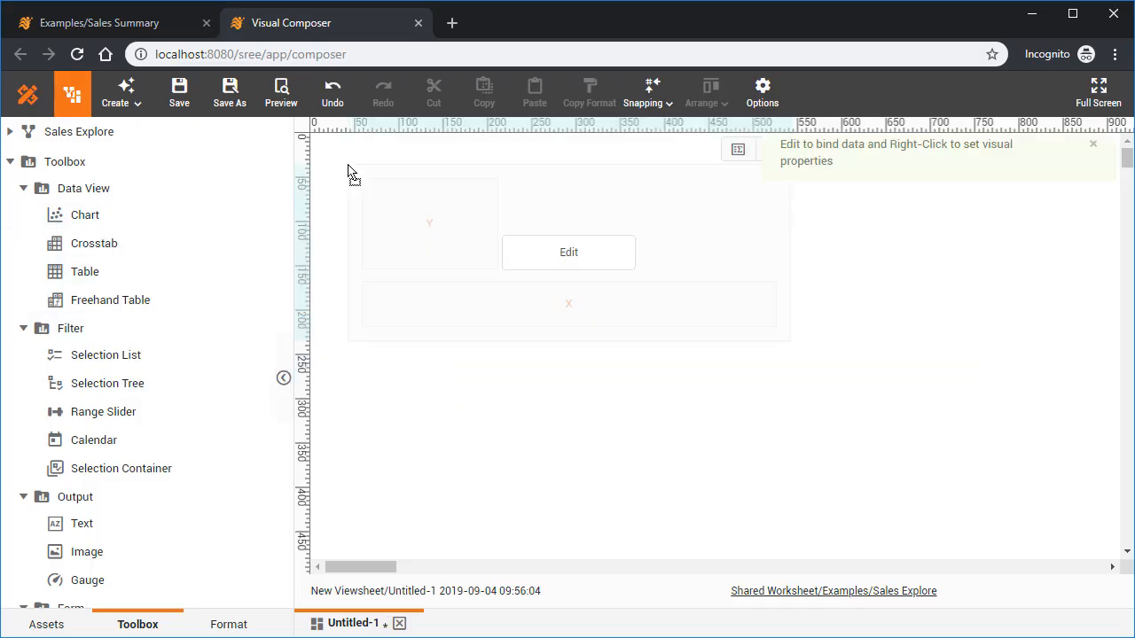
click(609, 266)
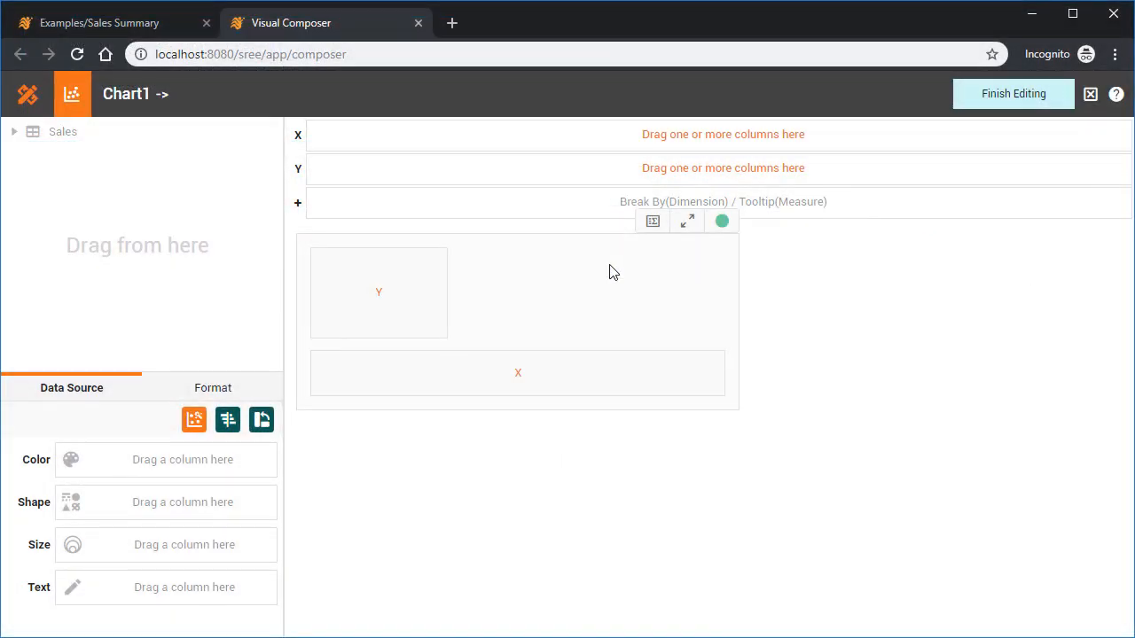
click(15, 132)
click(29, 158)
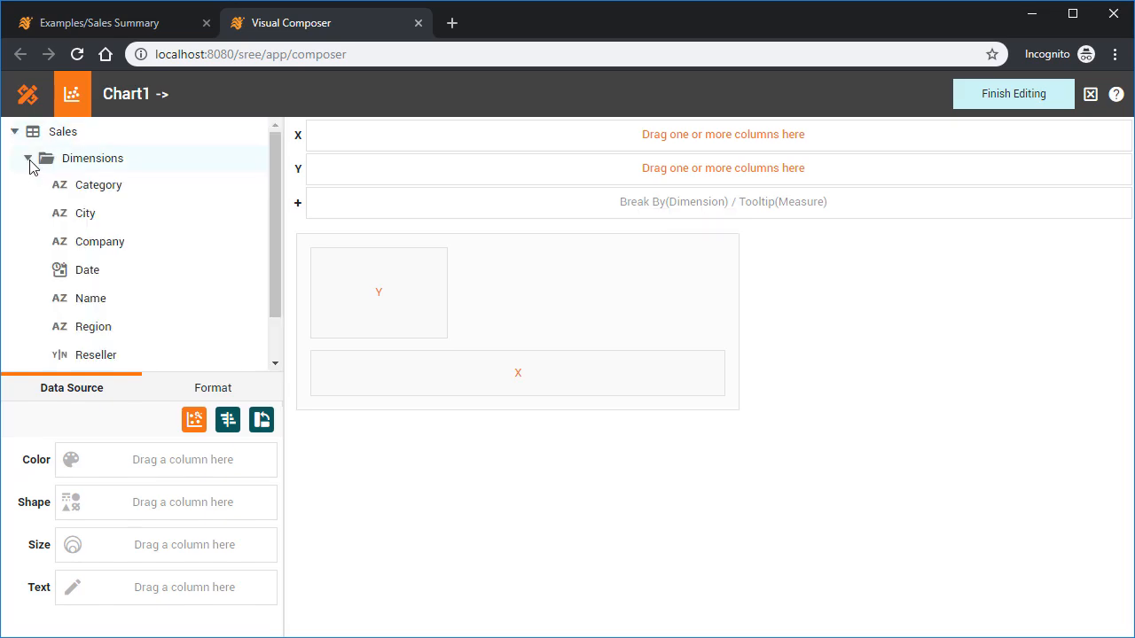
drag(100, 193, 338, 134)
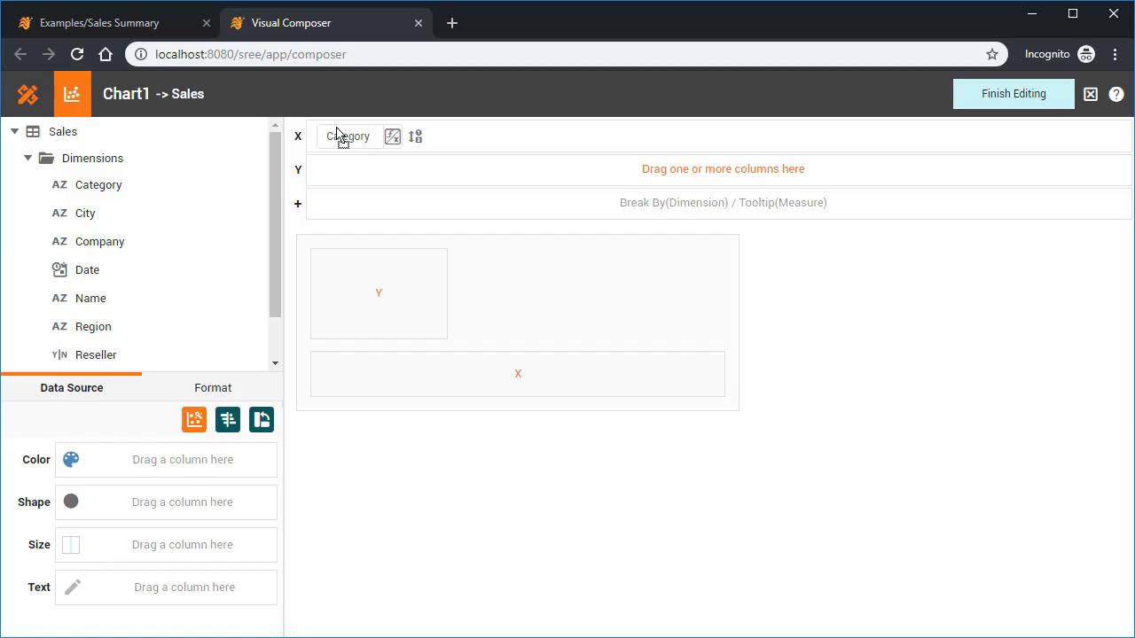
Step: Bind the Total measure to the chart's Y axis and finish editing
scroll(253, 259, down, 1)
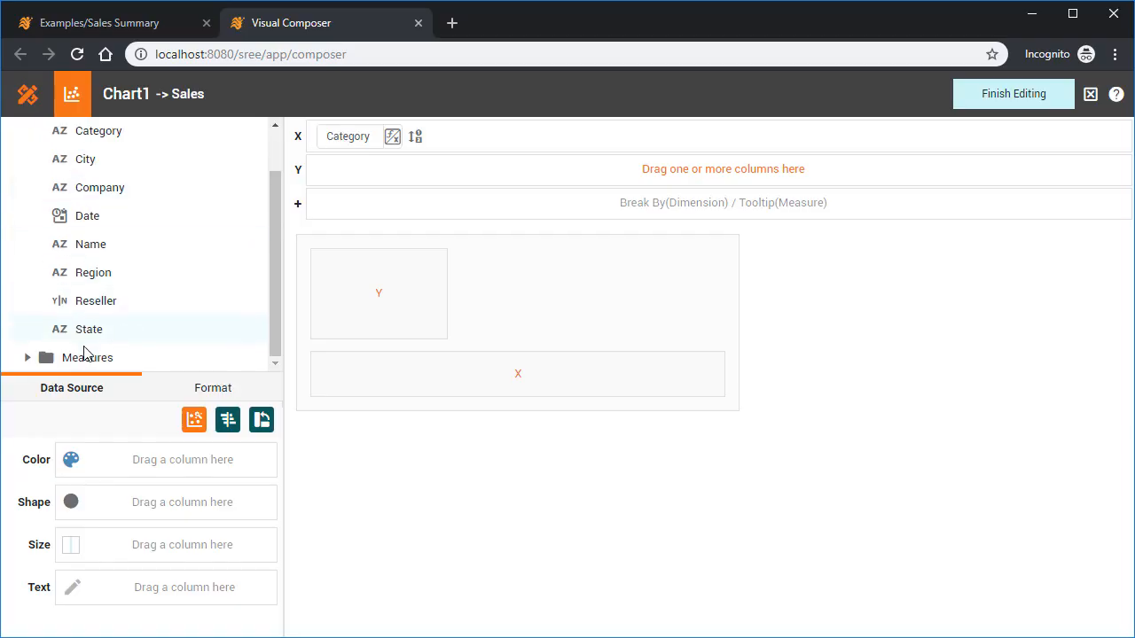
click(35, 360)
scroll(106, 284, down, 2)
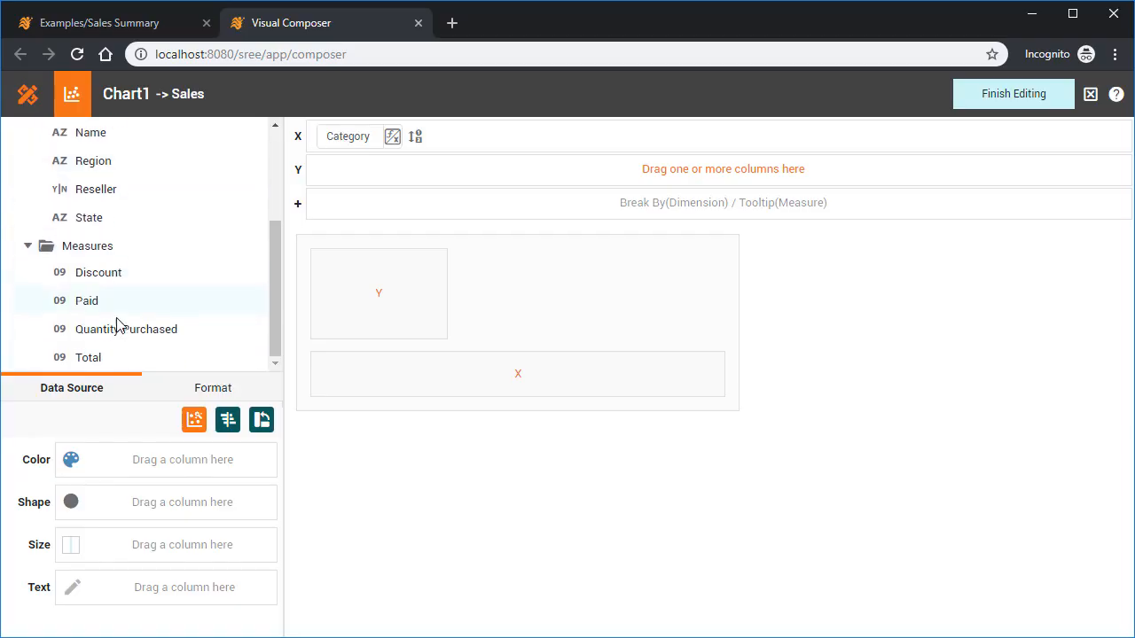
drag(124, 358, 335, 178)
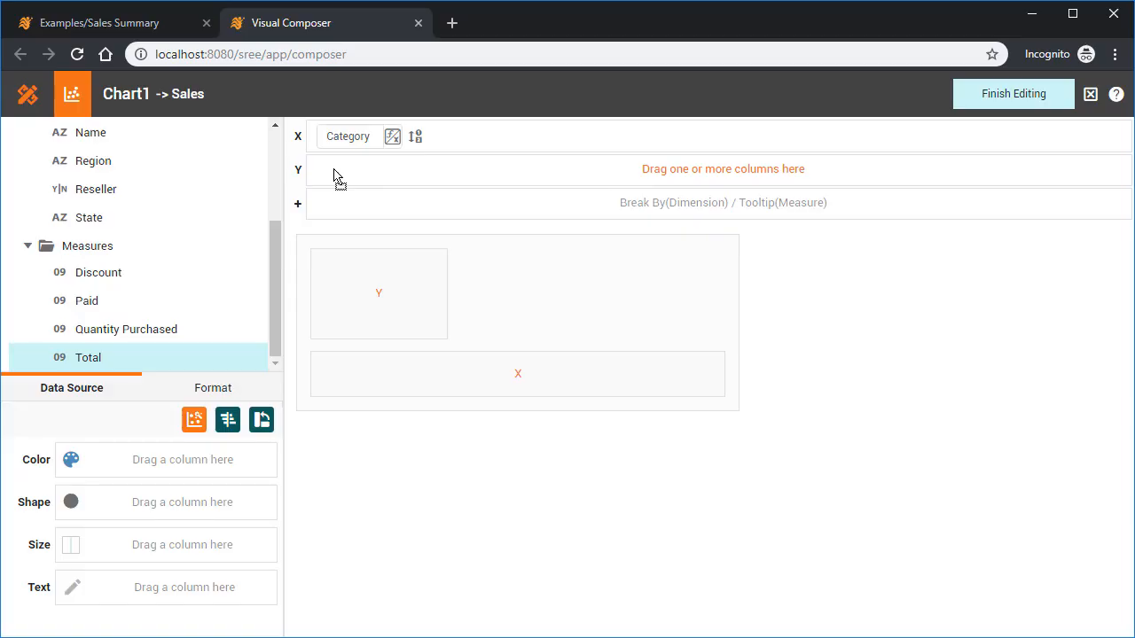
click(992, 101)
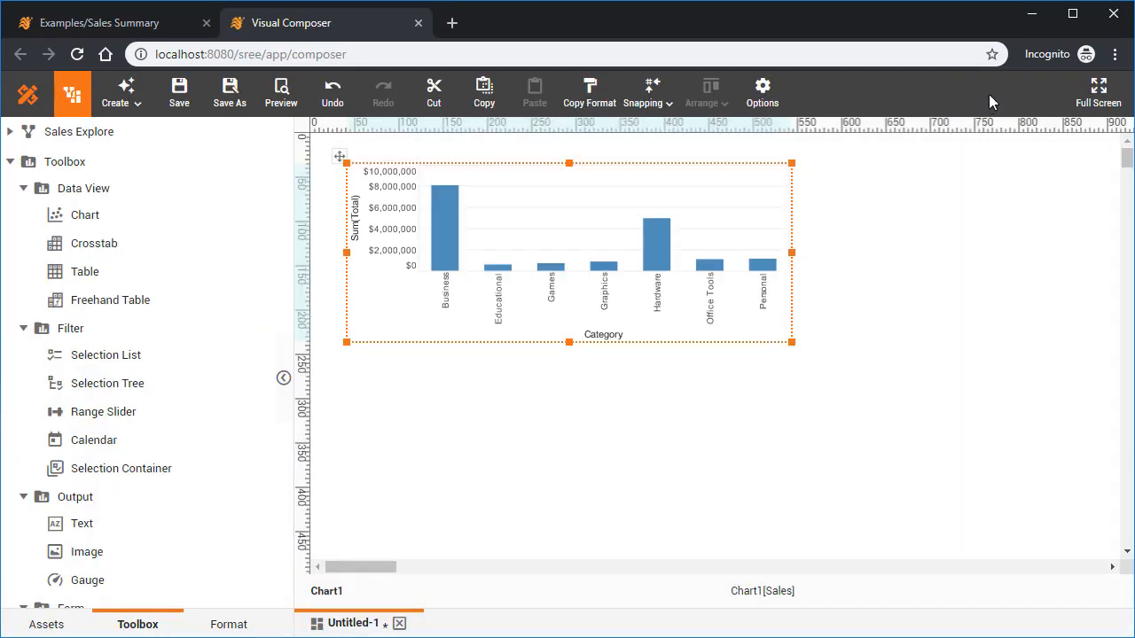
Step: Enlarge the chart's width and height on the dashboard and reopen it for editing
drag(790, 340, 905, 520)
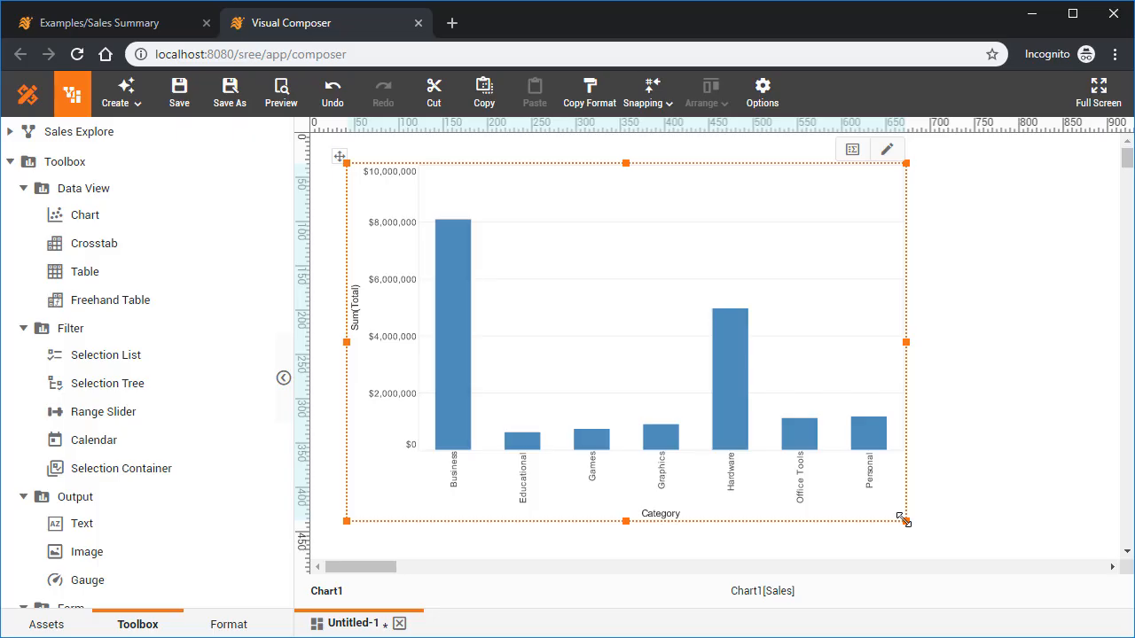
click(461, 483)
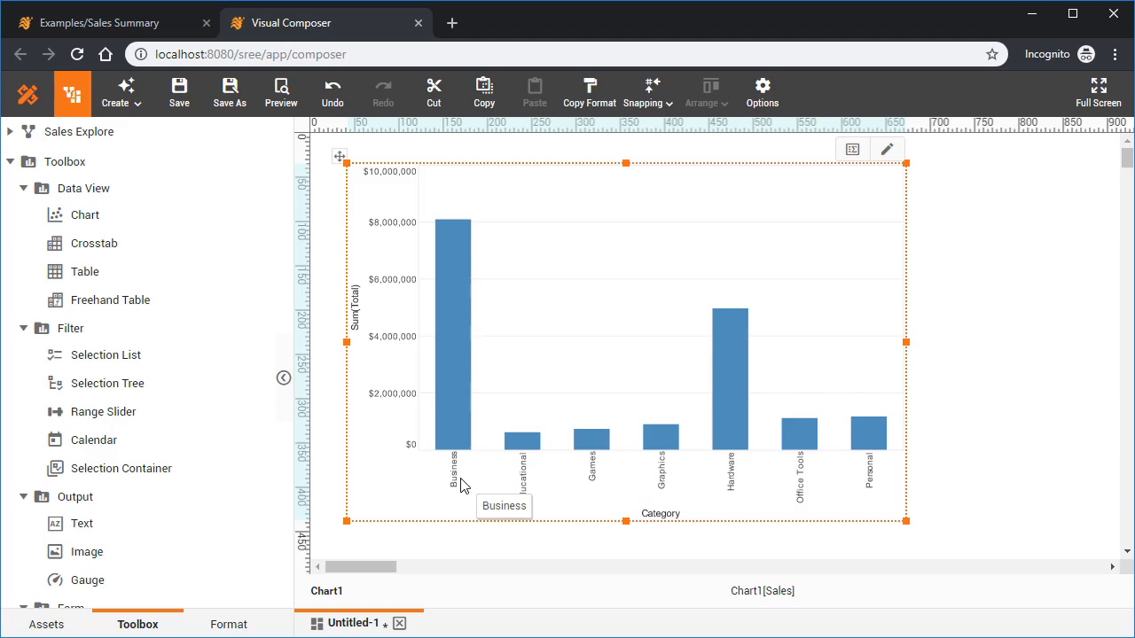
click(888, 150)
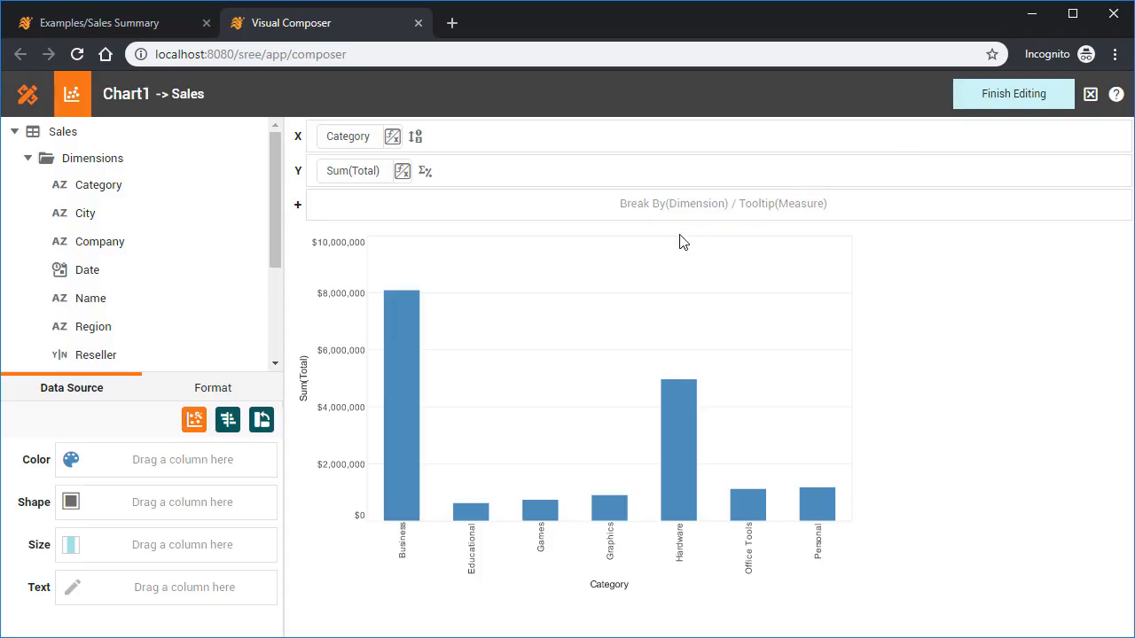
Step: Bind the Date dimension to the chart's Color and set its date level to Quarter
drag(104, 282, 141, 468)
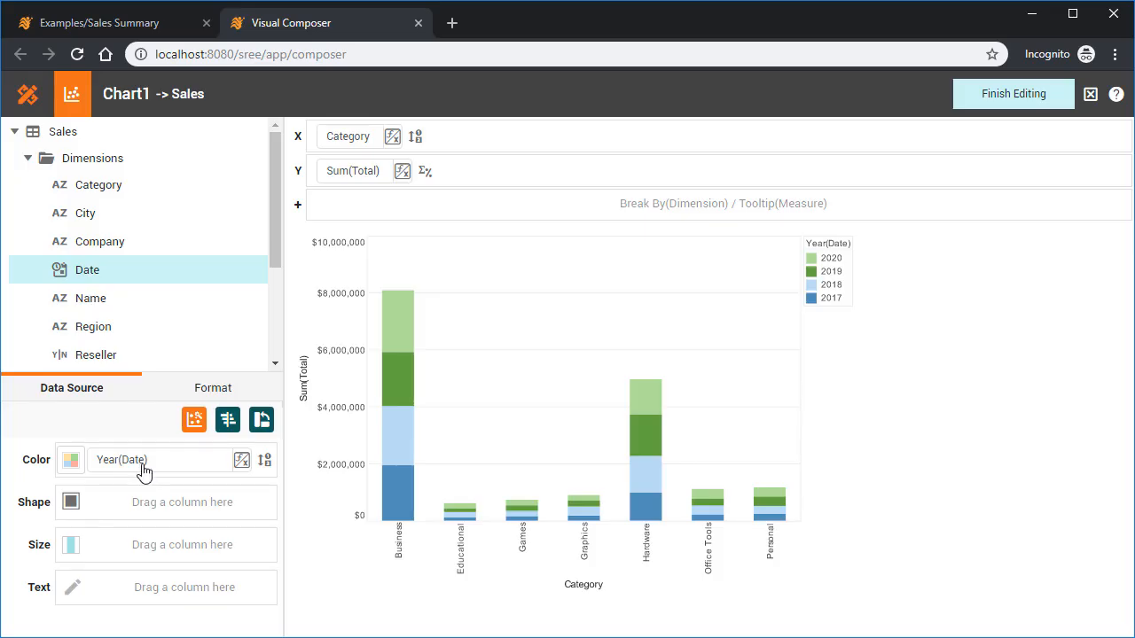
click(264, 460)
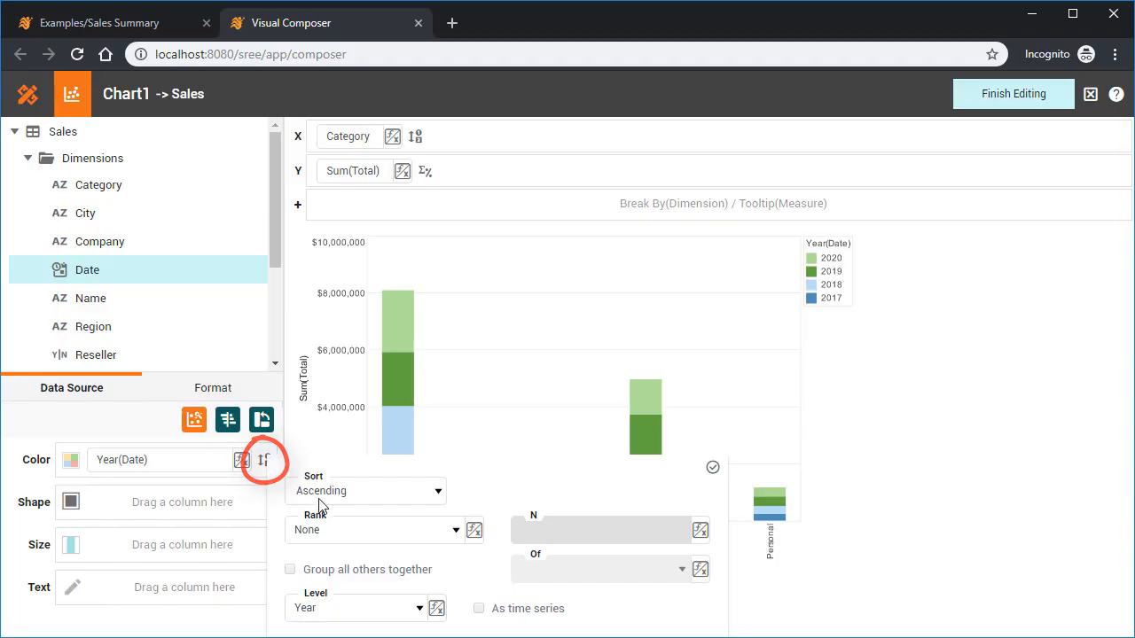
click(419, 610)
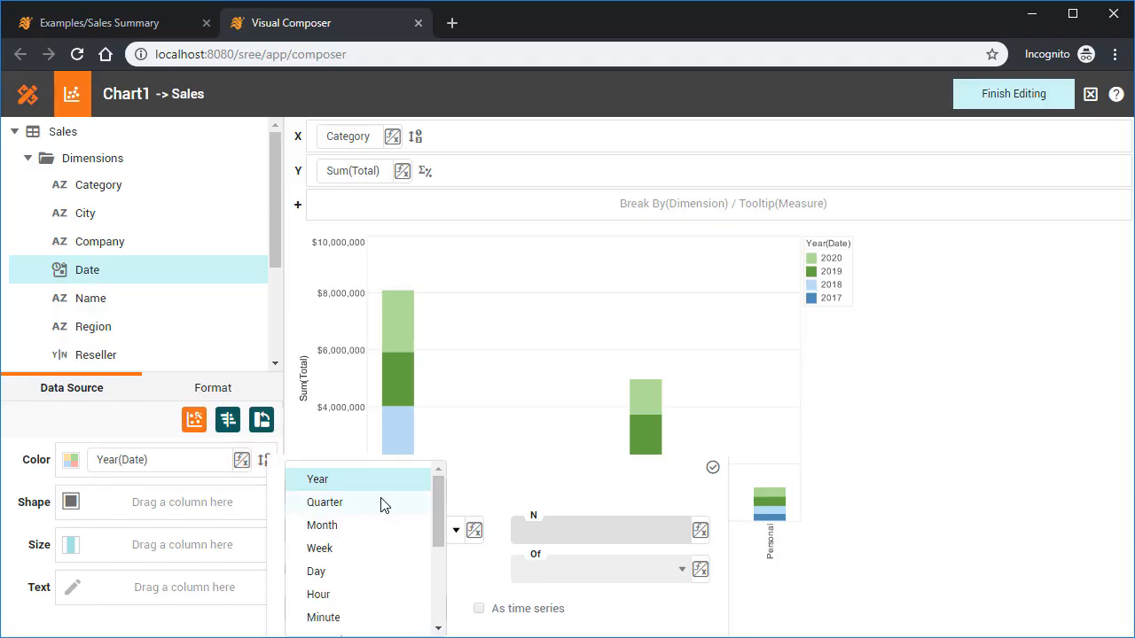
click(383, 503)
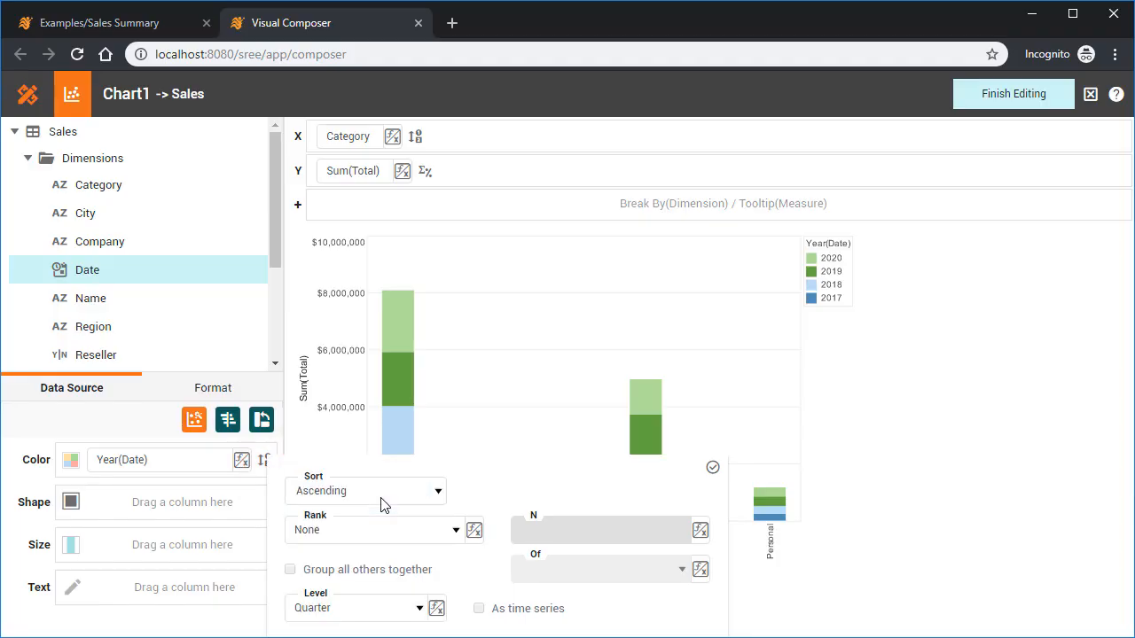
click(713, 469)
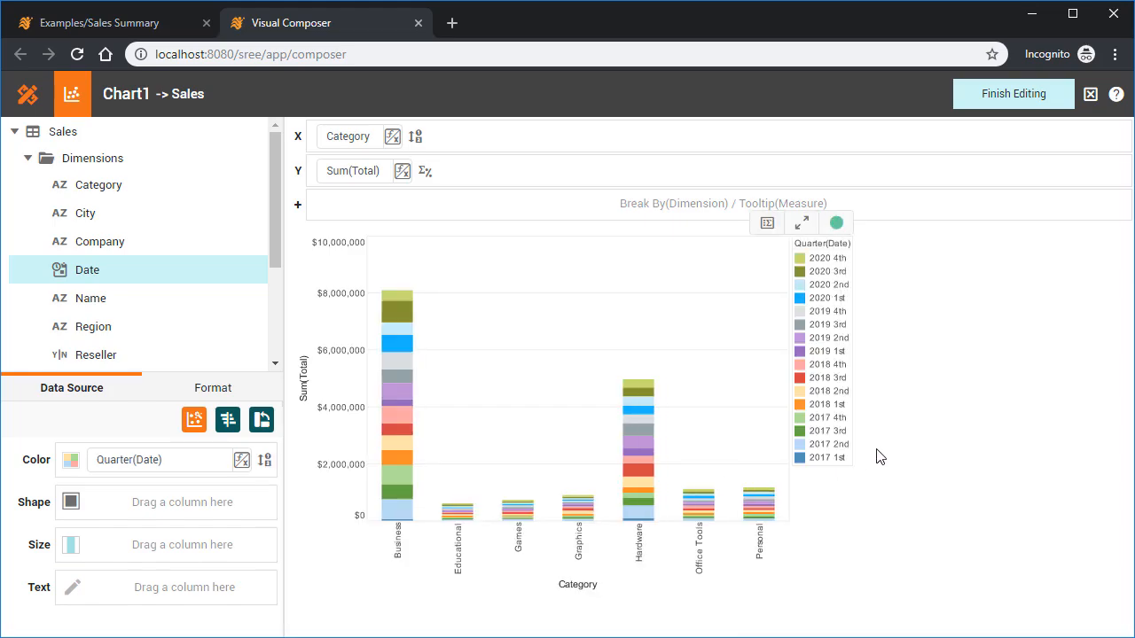
Step: Set the Color binding's date level back to Year
click(265, 462)
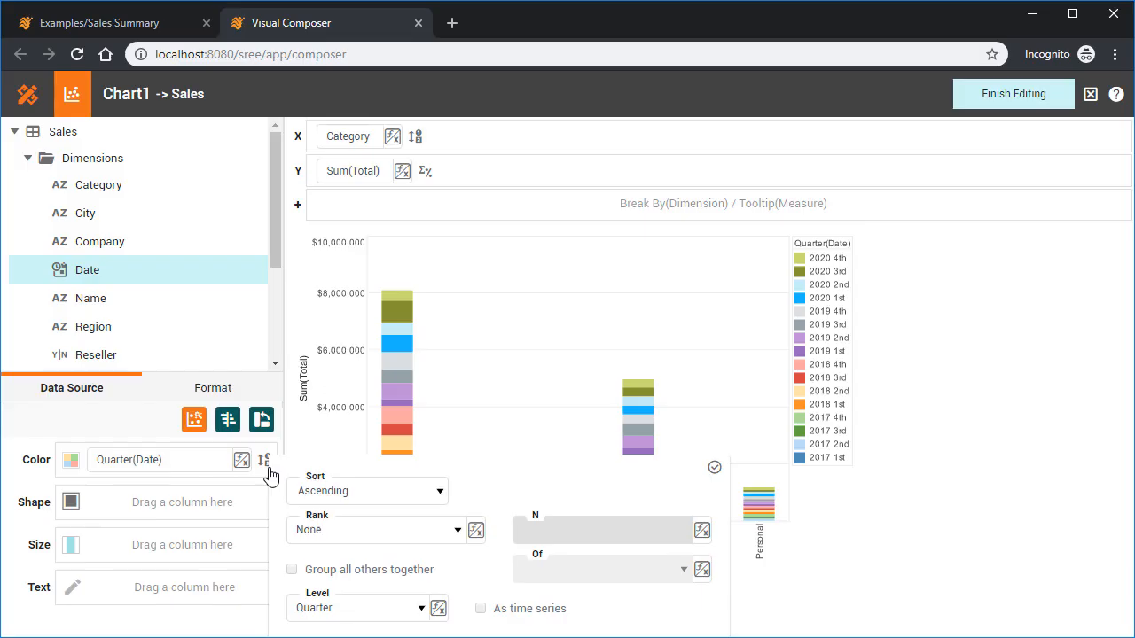
click(424, 609)
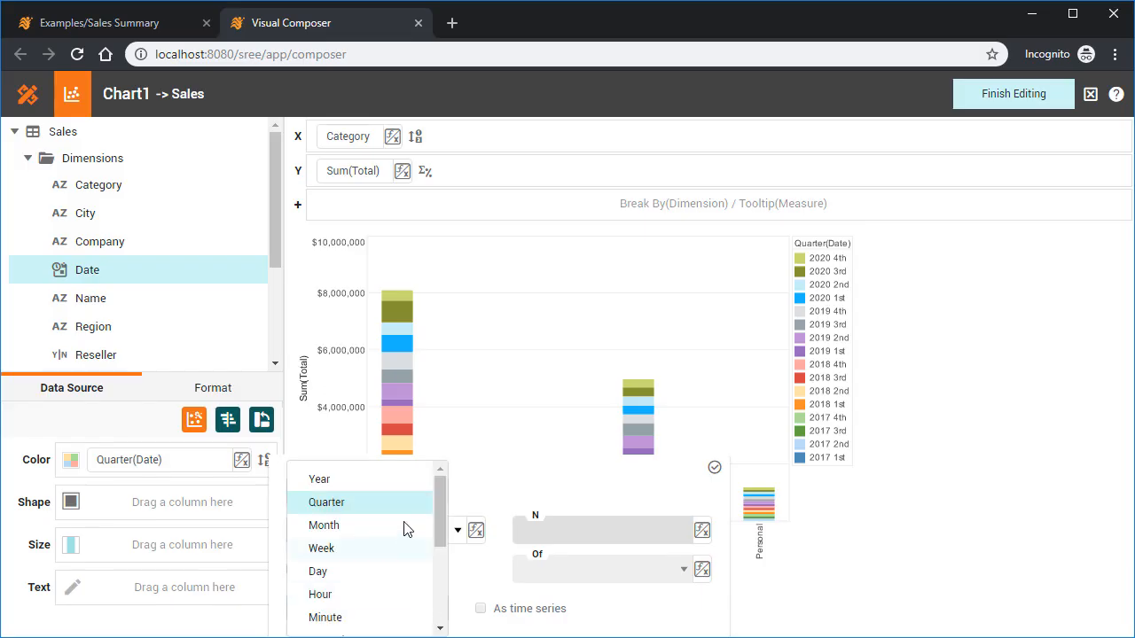
click(385, 478)
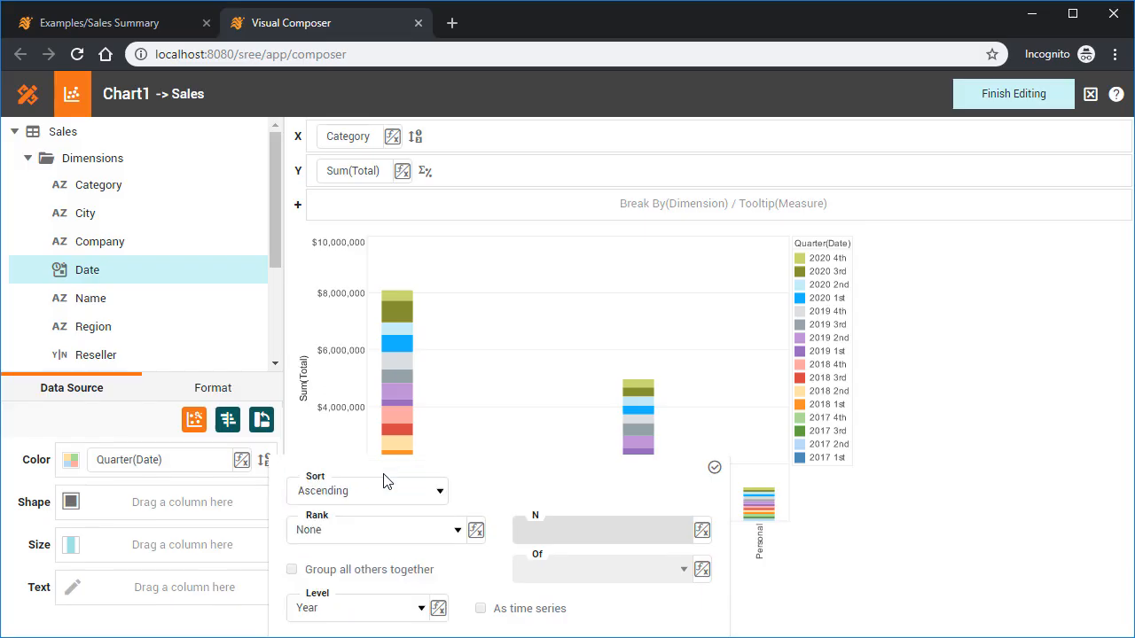
click(716, 468)
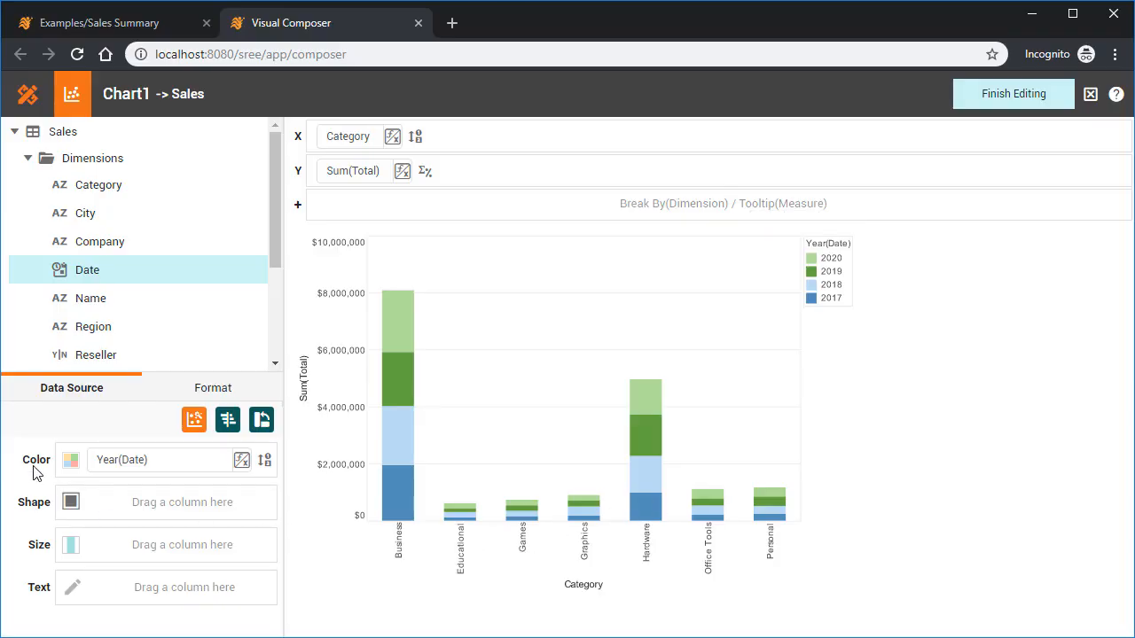
Step: Move the Year(Date) binding from Color to Text, and bind the Date dimension to Color again
mouse_move(133, 462)
mouse_down()
mouse_move(149, 510)
mouse_move(186, 540)
mouse_move(187, 594)
mouse_up()
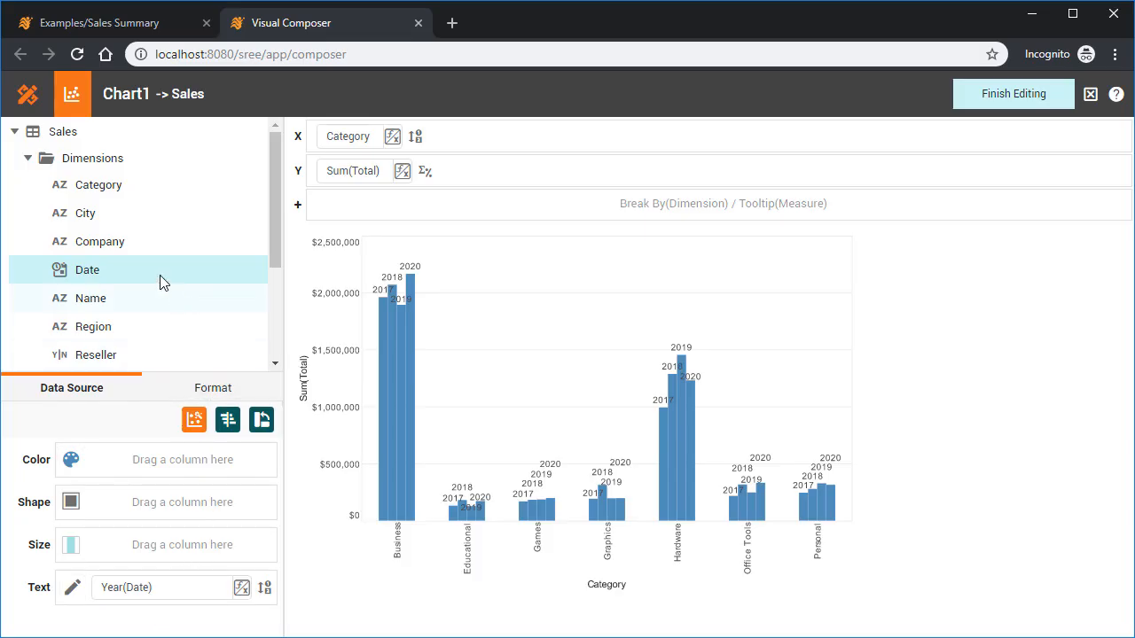
drag(145, 263, 168, 468)
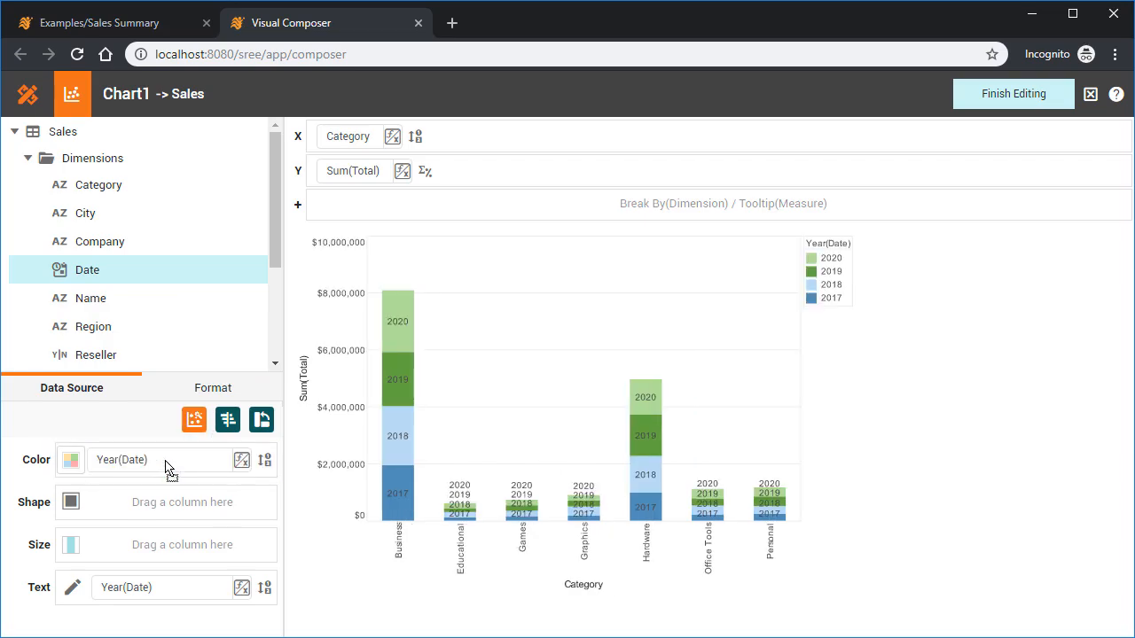
mouse_move(400, 339)
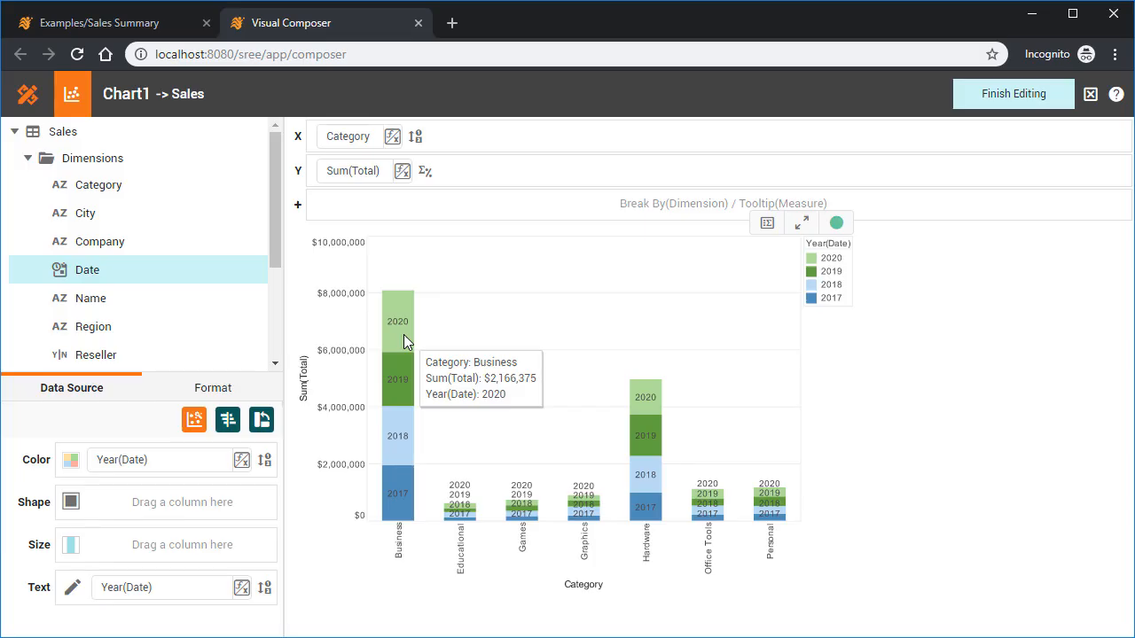
Step: Set the Y-axis Total measure's aggregate to Average and its trend and comparison to Percent of Grand Total
click(427, 175)
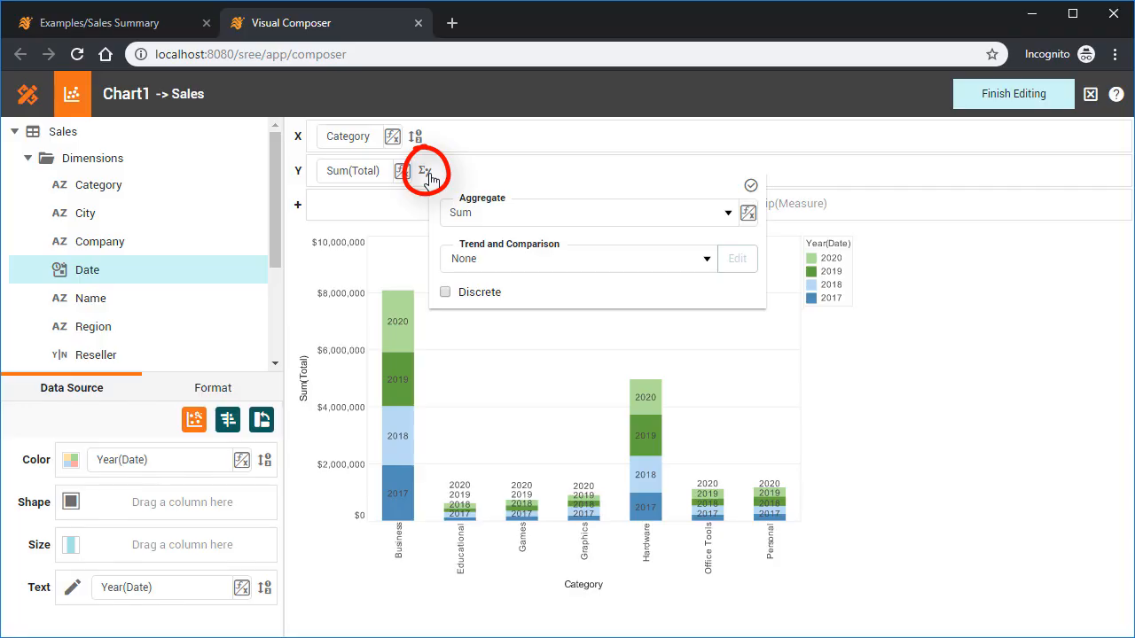
click(677, 221)
click(577, 298)
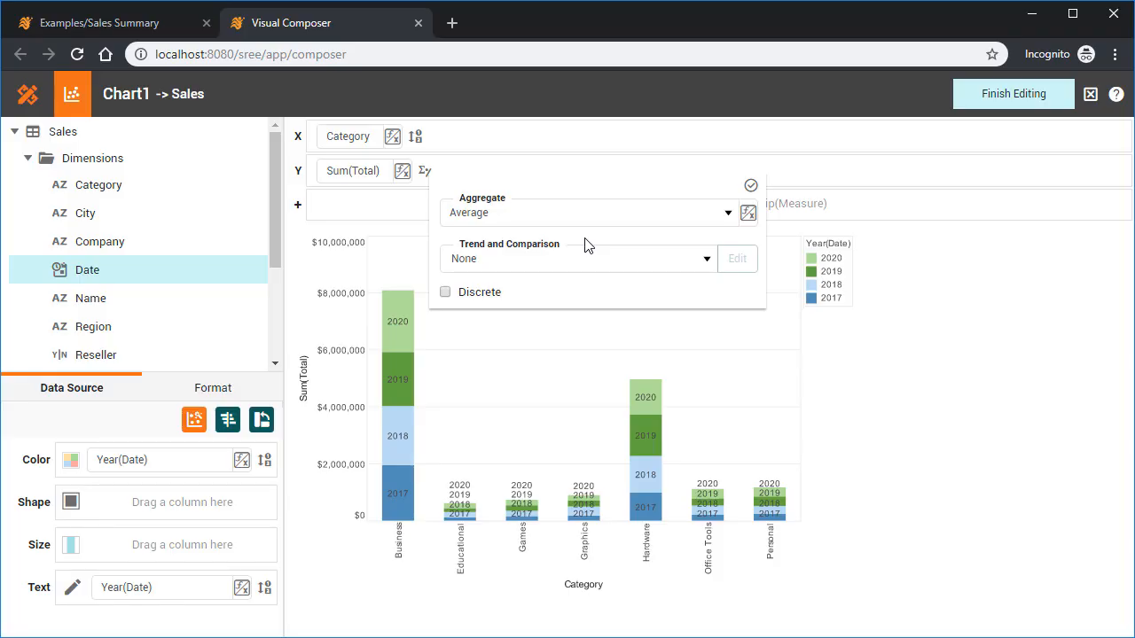
click(701, 261)
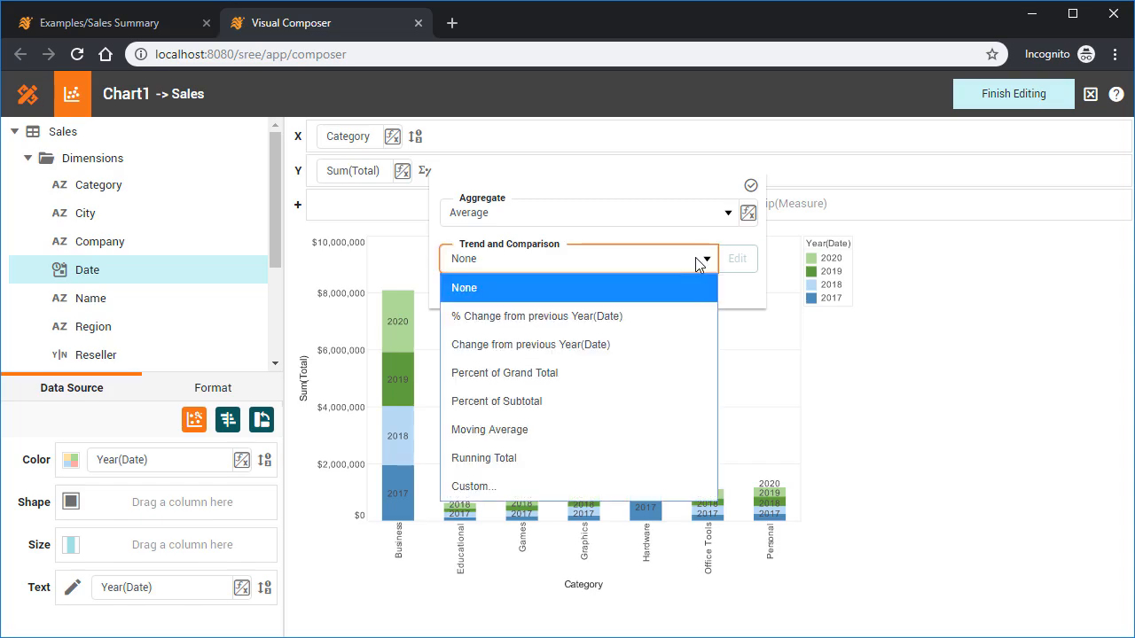
click(650, 382)
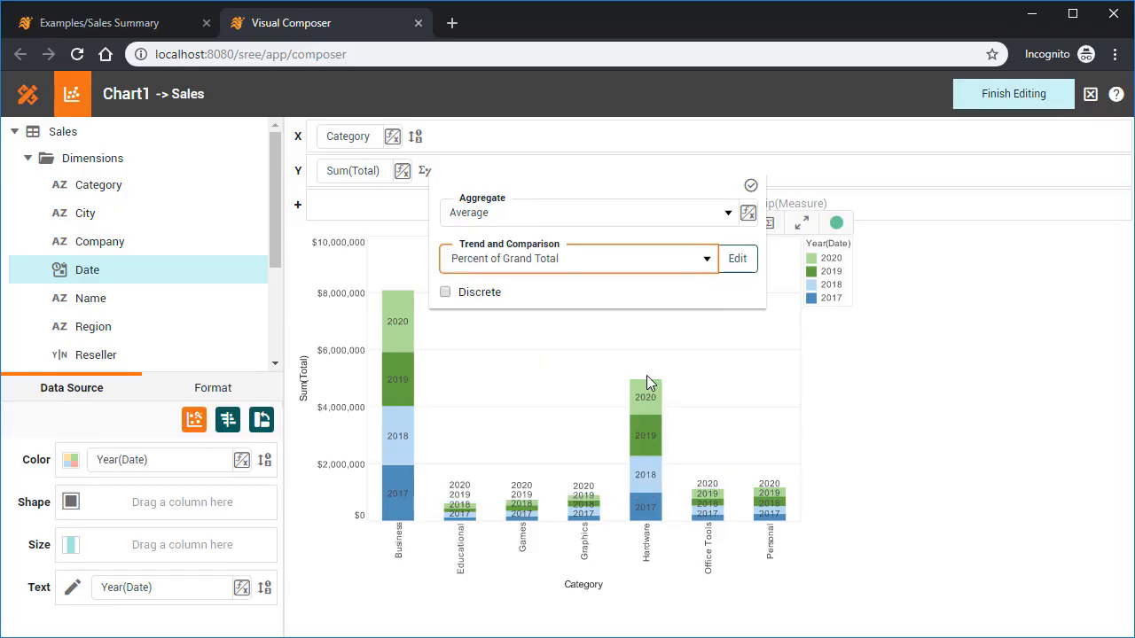
Step: Switch the Total measure's aggregate back to Sum and apply the measure settings
click(737, 212)
click(696, 277)
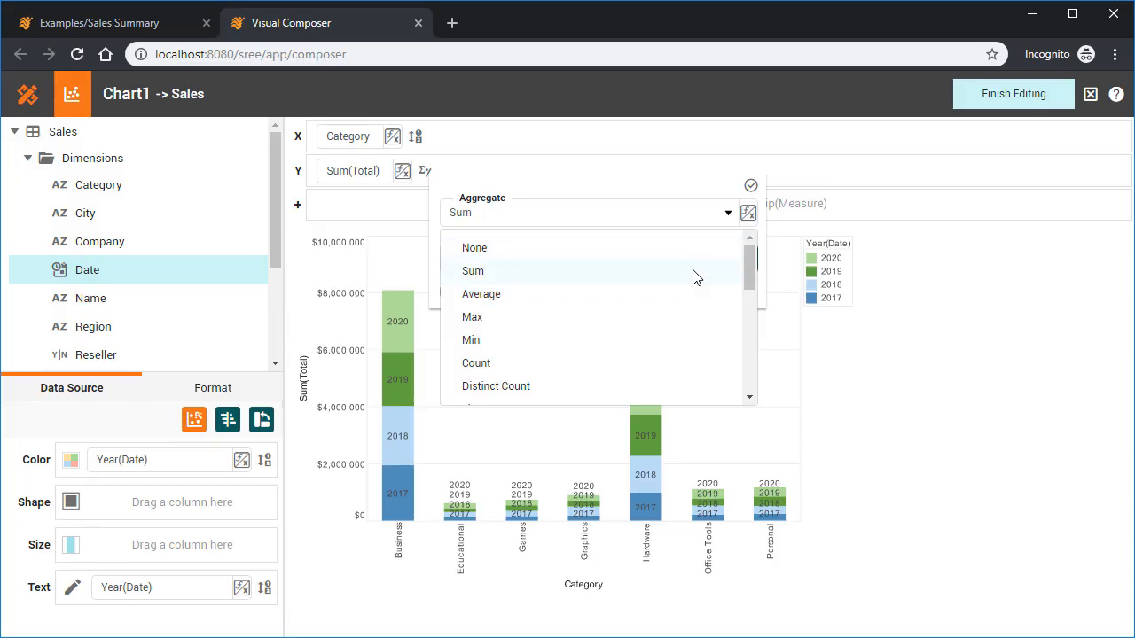
click(751, 185)
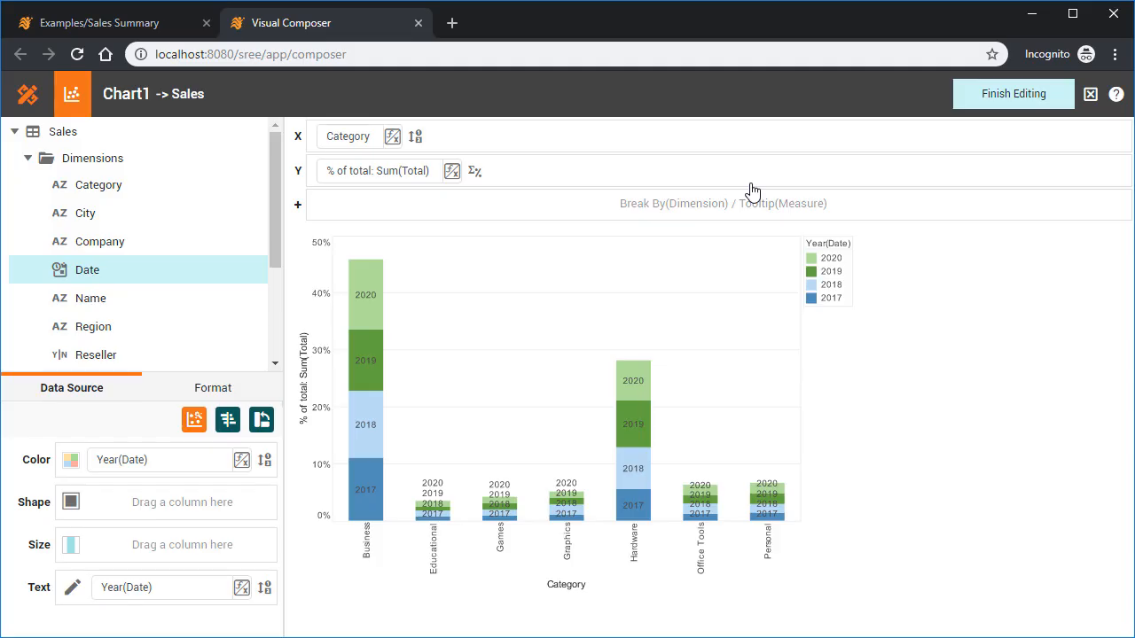
Step: Give the Y-axis Total measure a custom comparison calculated as Percent of Category and apply it
click(474, 171)
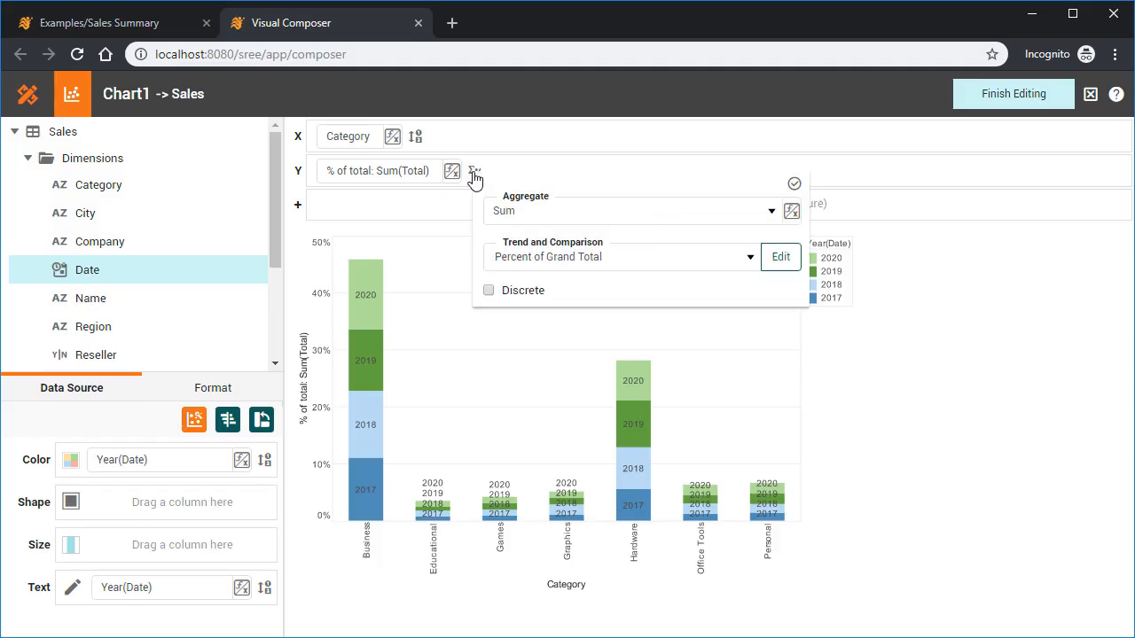
click(648, 263)
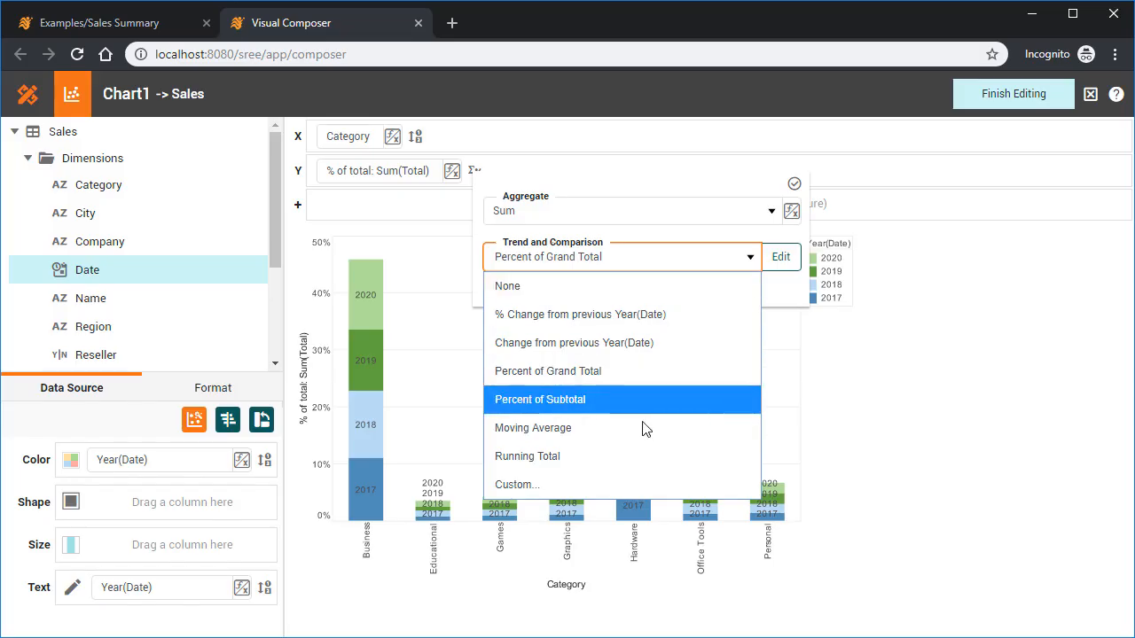
click(644, 484)
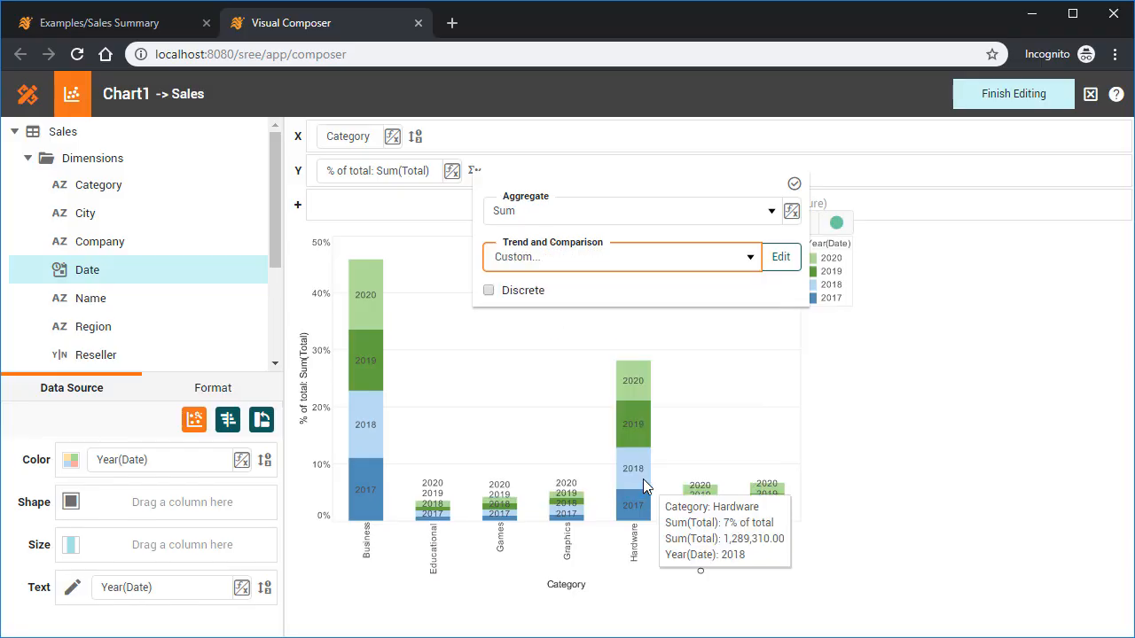
click(781, 258)
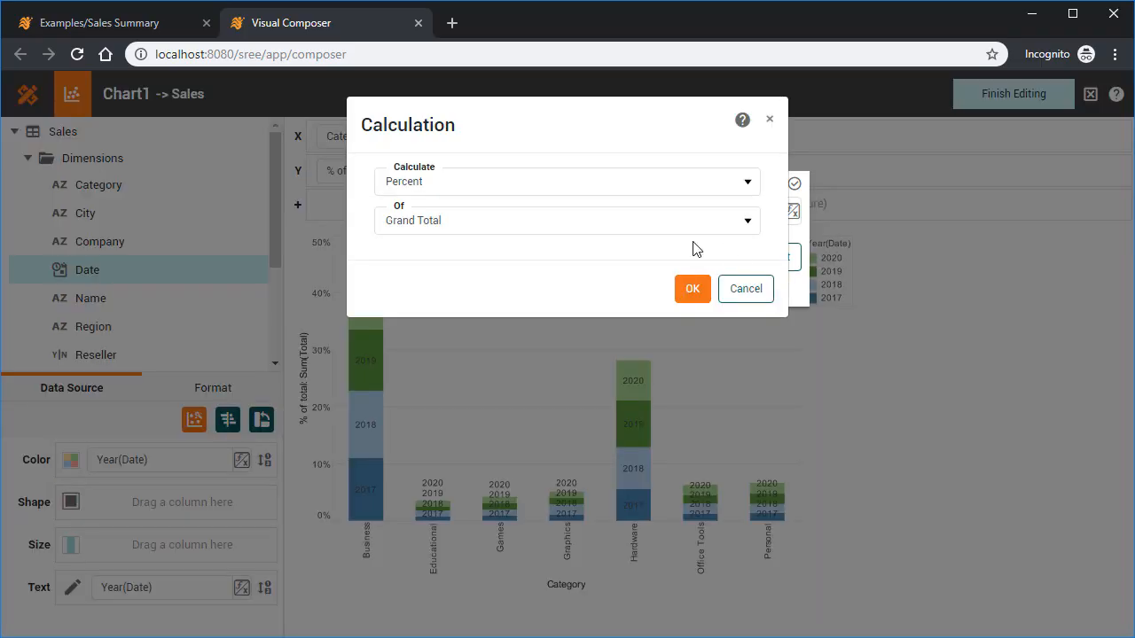
click(459, 220)
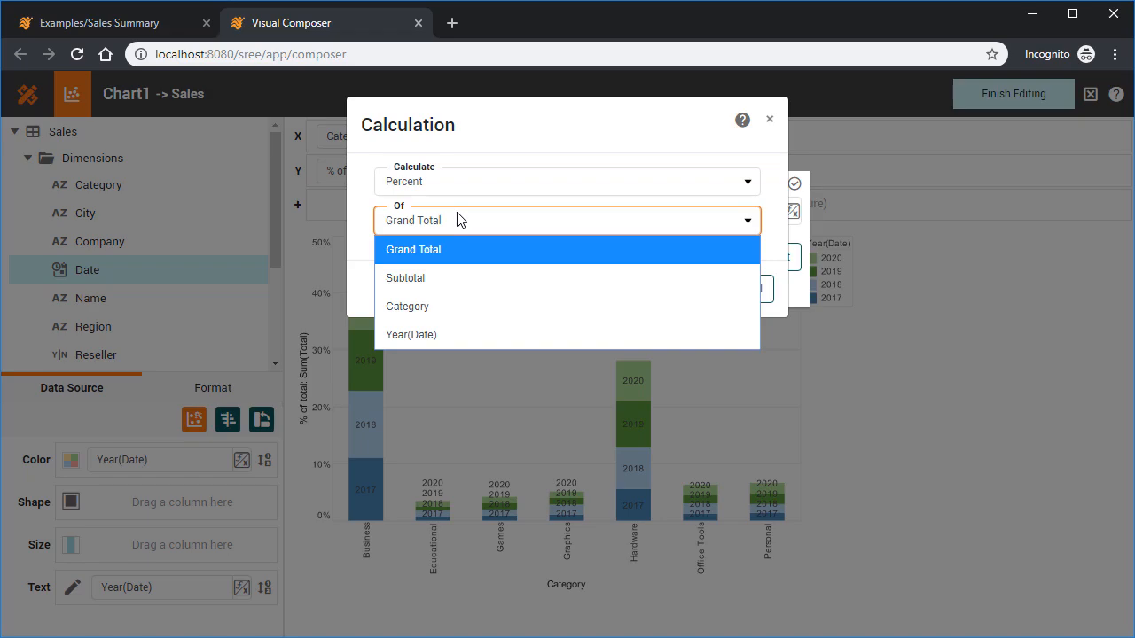
click(465, 306)
click(692, 289)
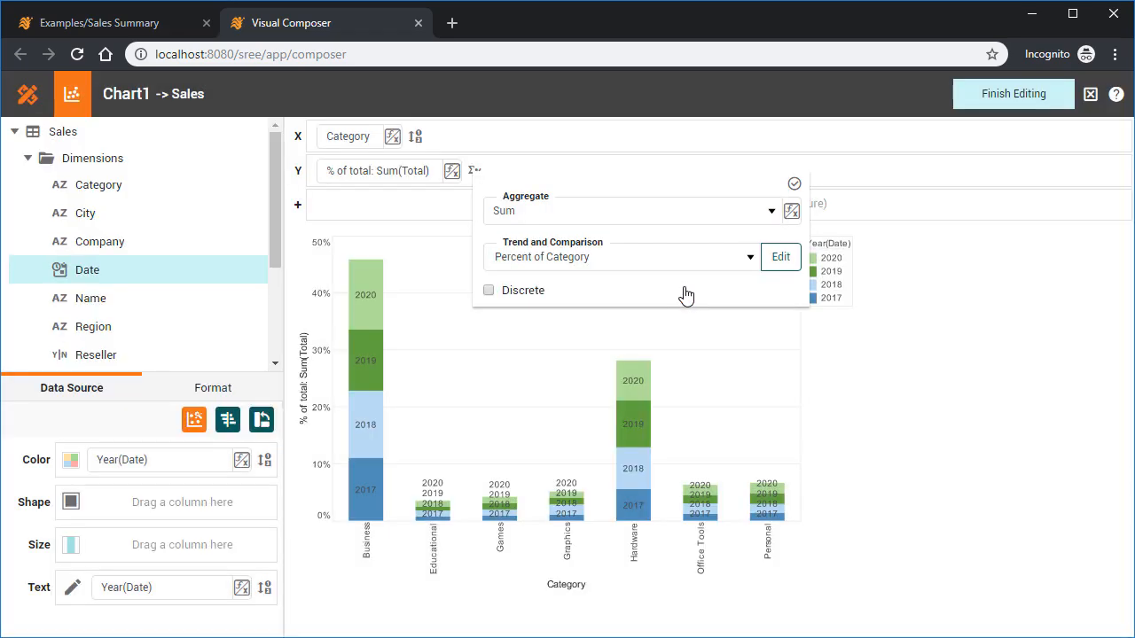
click(795, 184)
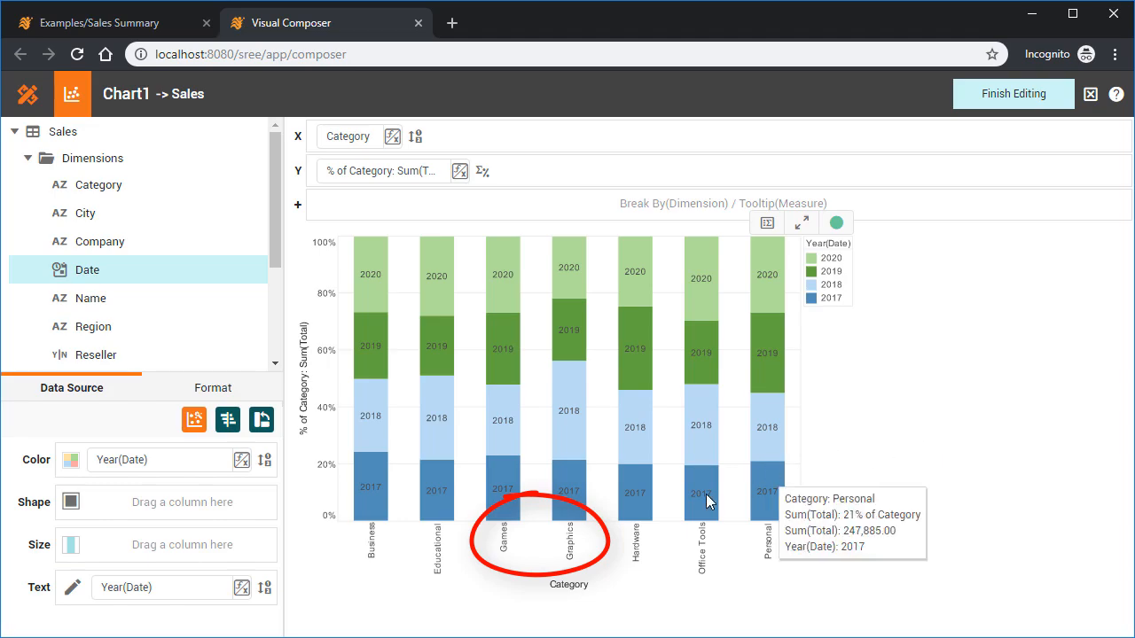
Step: Group the Games and Graphics categories on the X axis under the name GamesAndGraphics
click(518, 544)
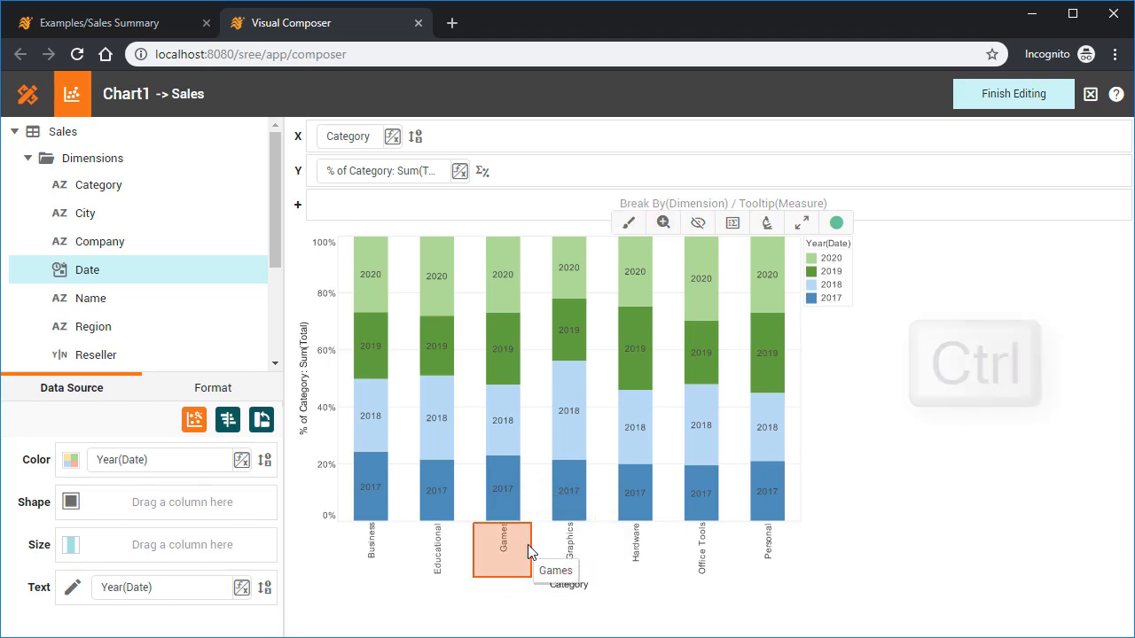
ctrl+click(565, 543)
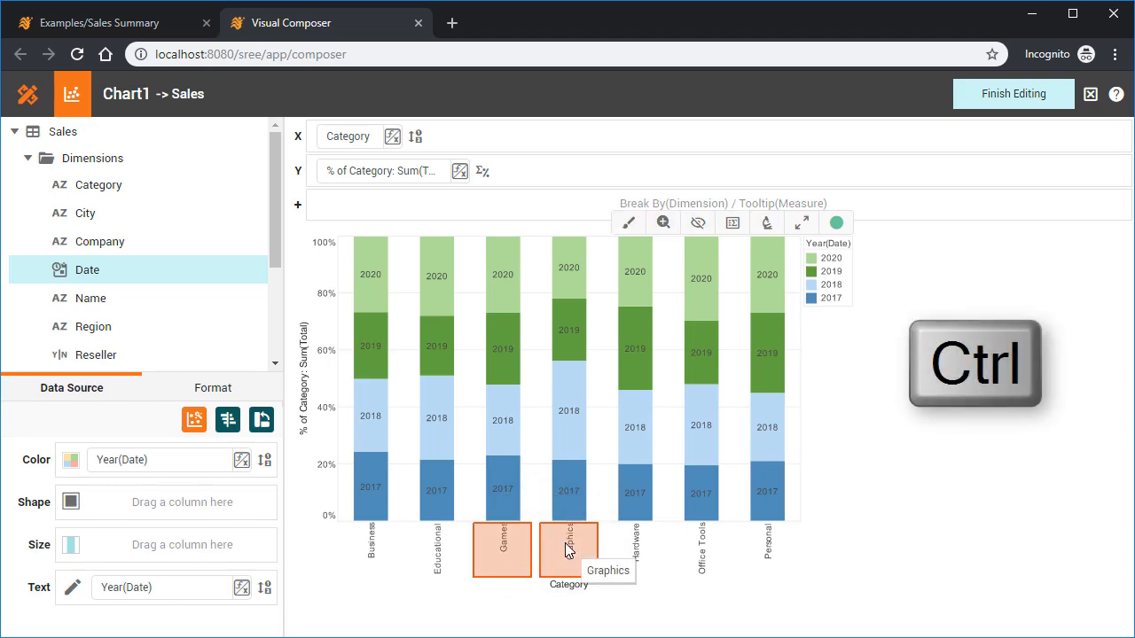
right_click(578, 544)
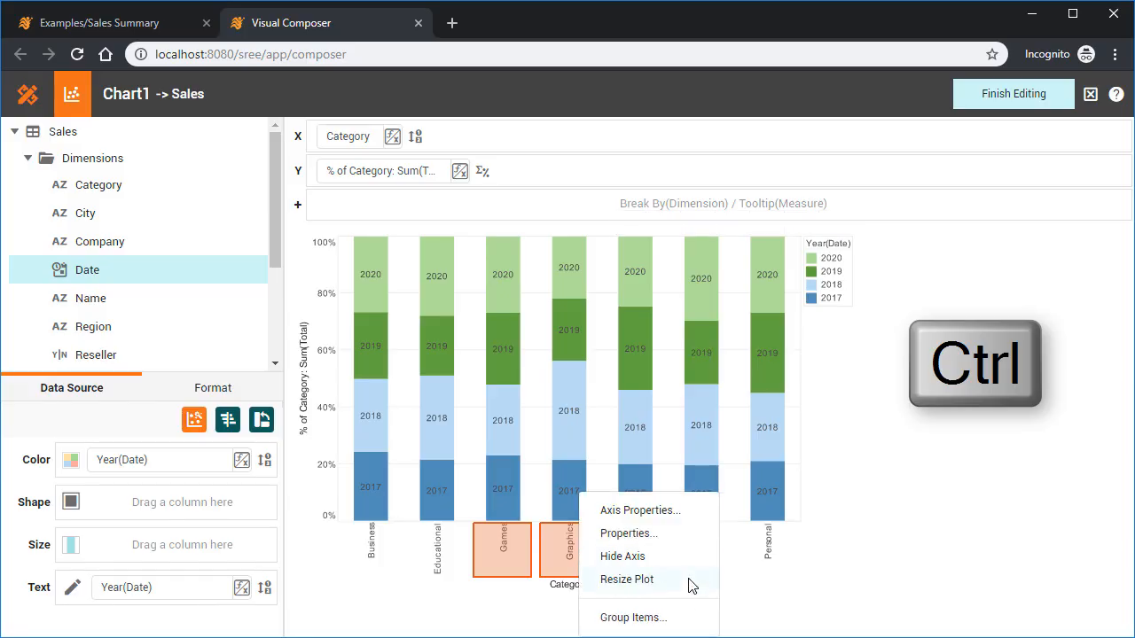
click(634, 618)
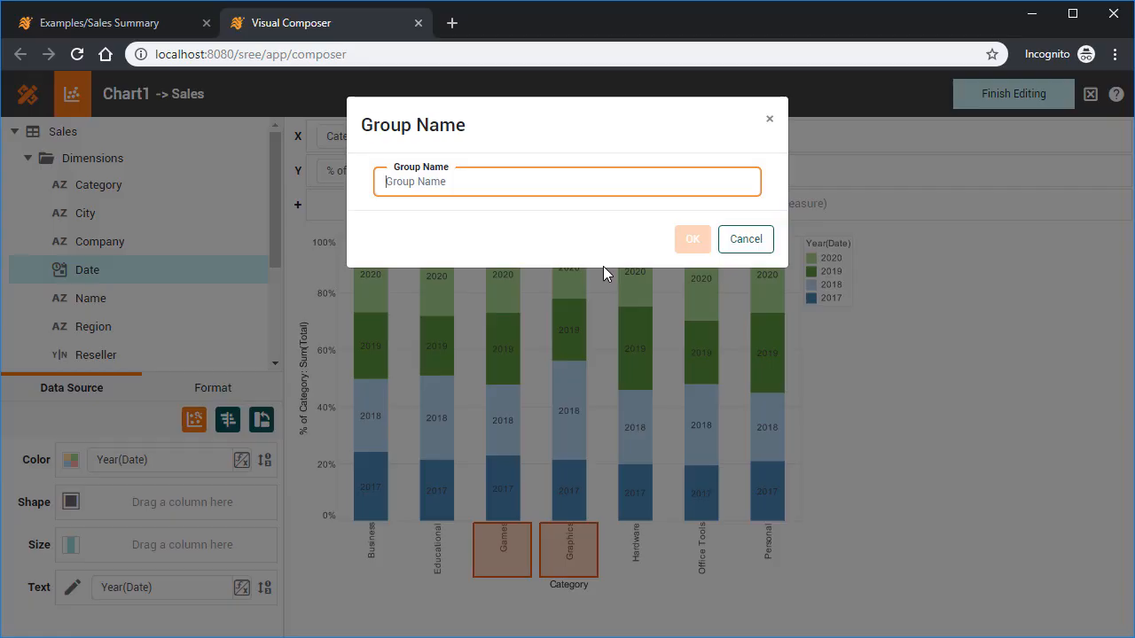
text(Games)
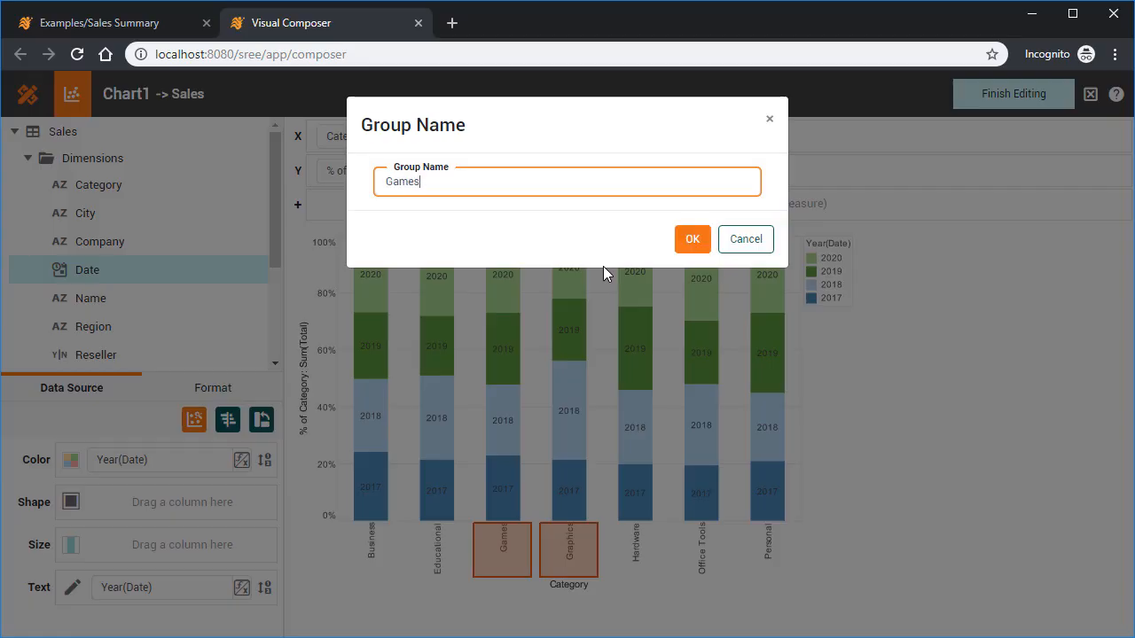
text(AndGraphics)
click(690, 240)
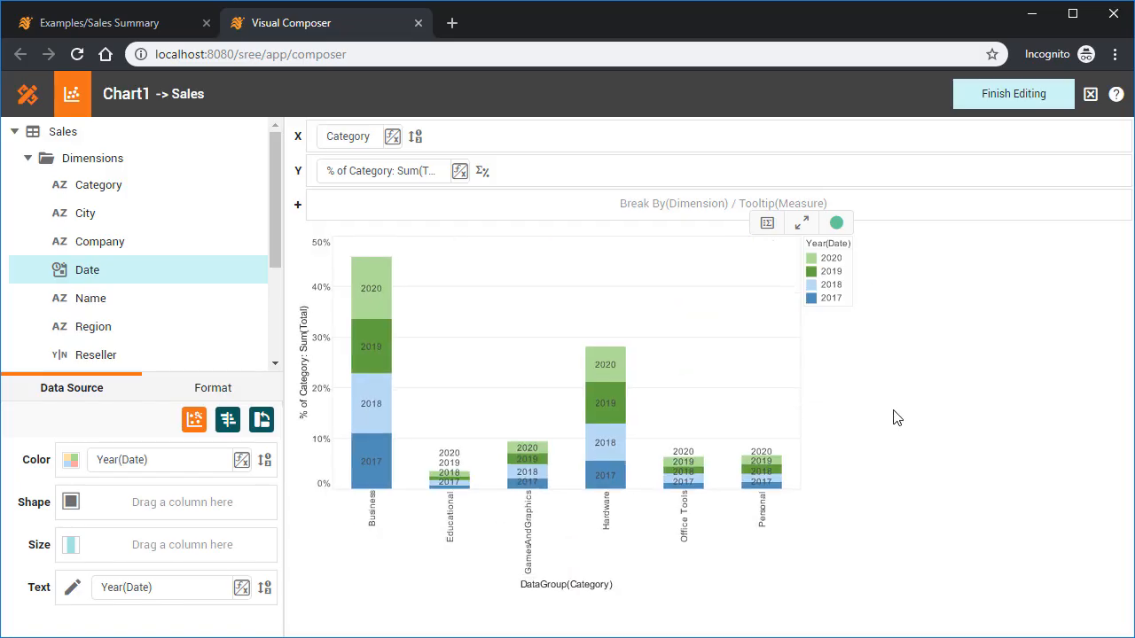
Step: Ungroup the GamesAndGraphics items on the X axis and finish editing the chart
click(528, 522)
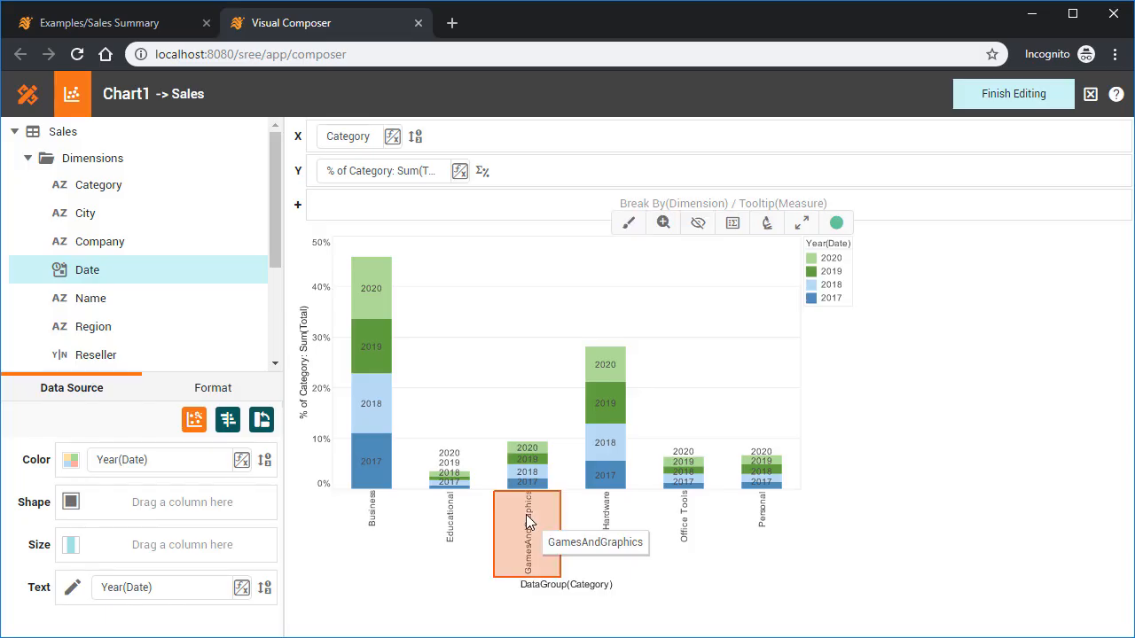
right_click(526, 518)
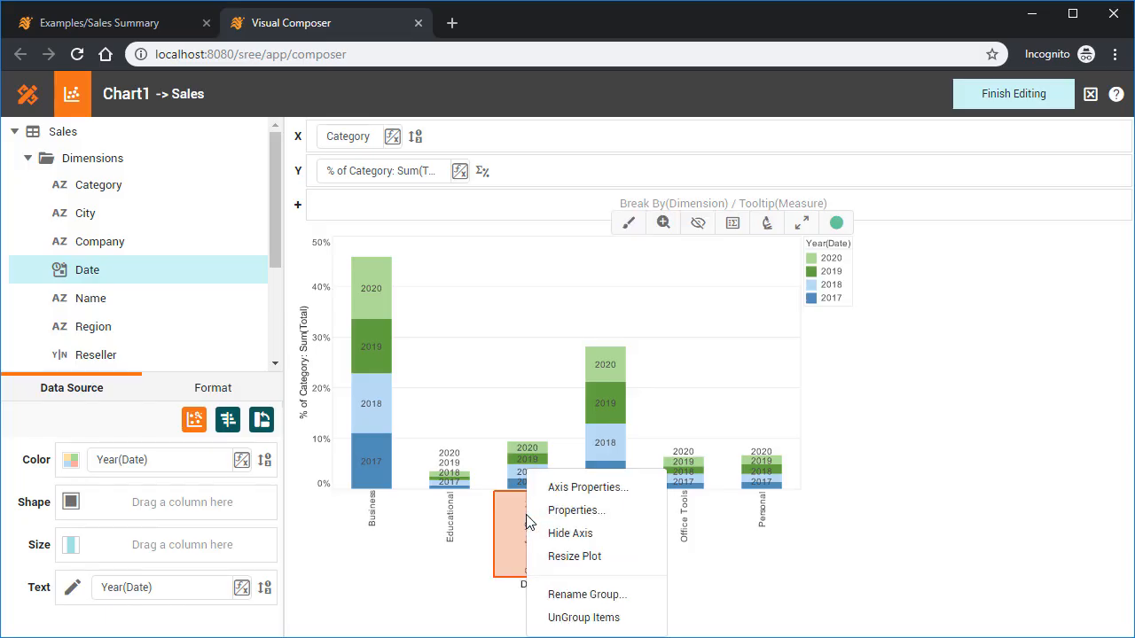
click(636, 618)
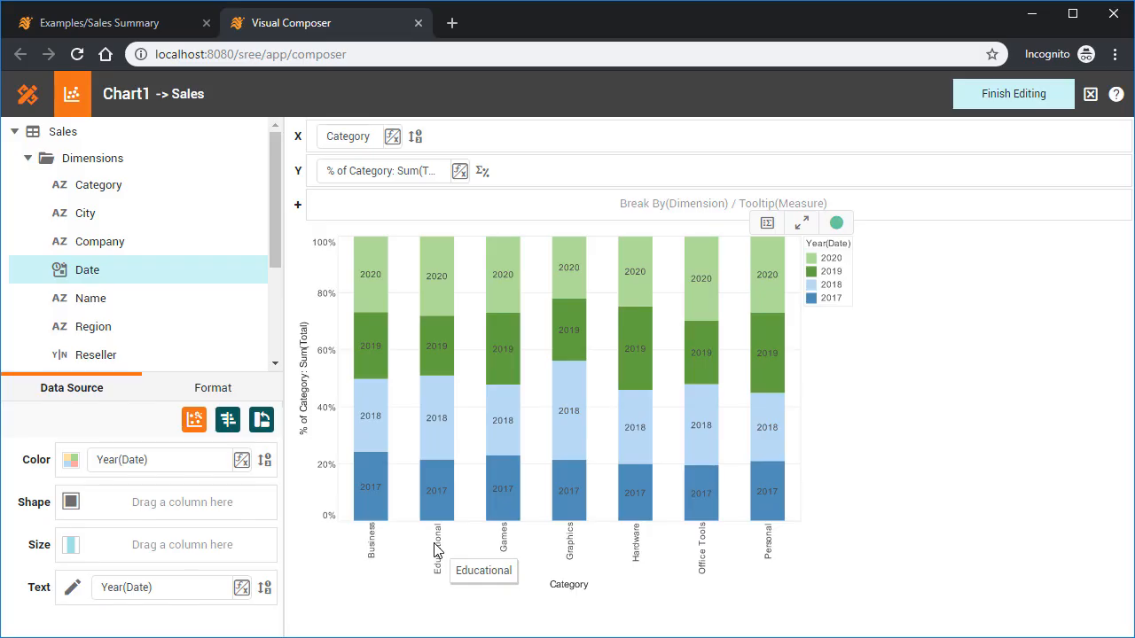
click(981, 94)
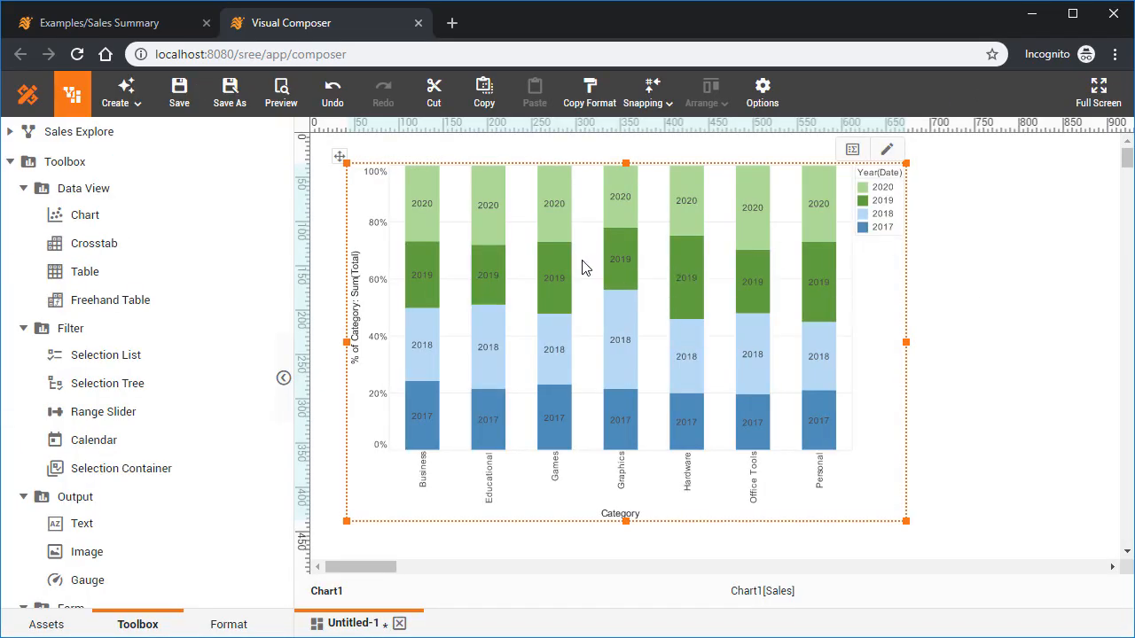
Step: Define a chart drill-down hierarchy with Category above Name and confirm the chart properties
right_click(584, 268)
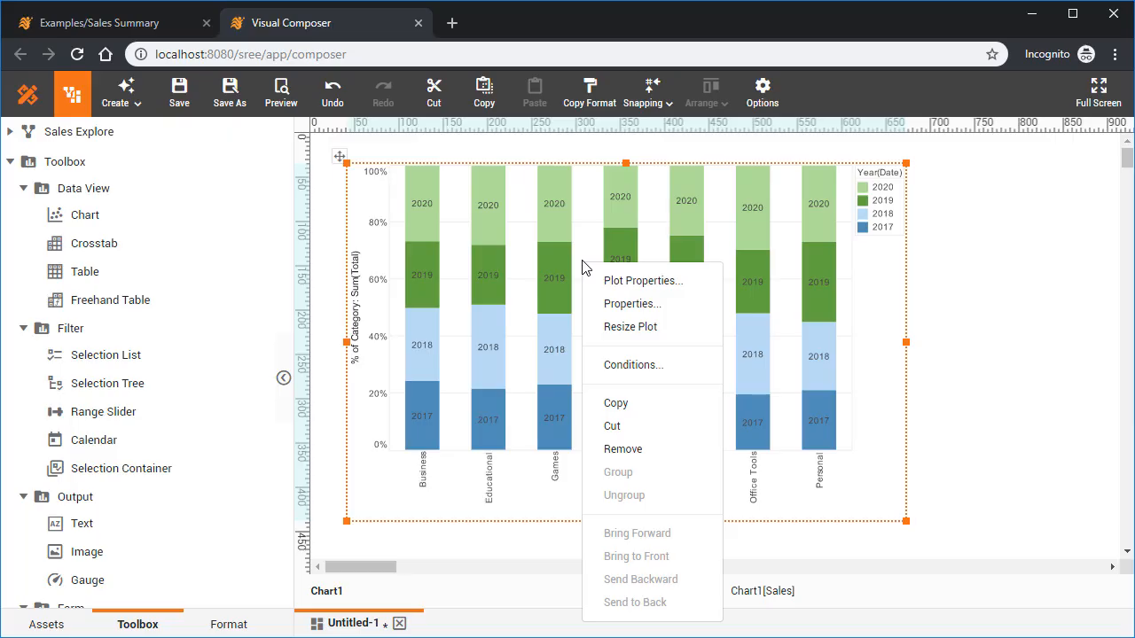
click(697, 304)
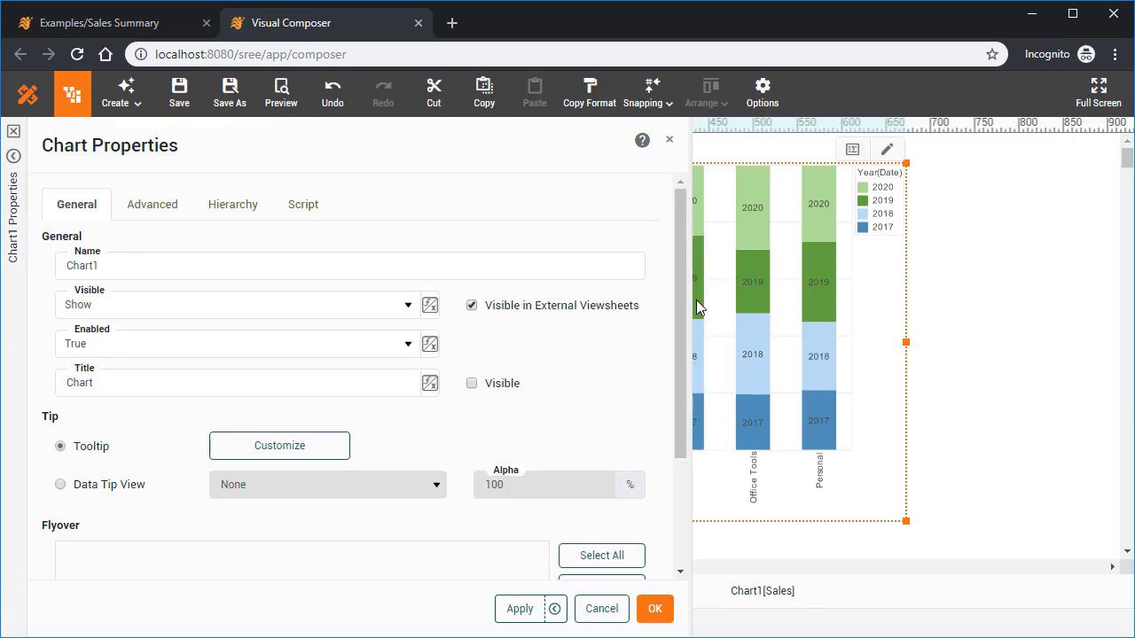
click(255, 211)
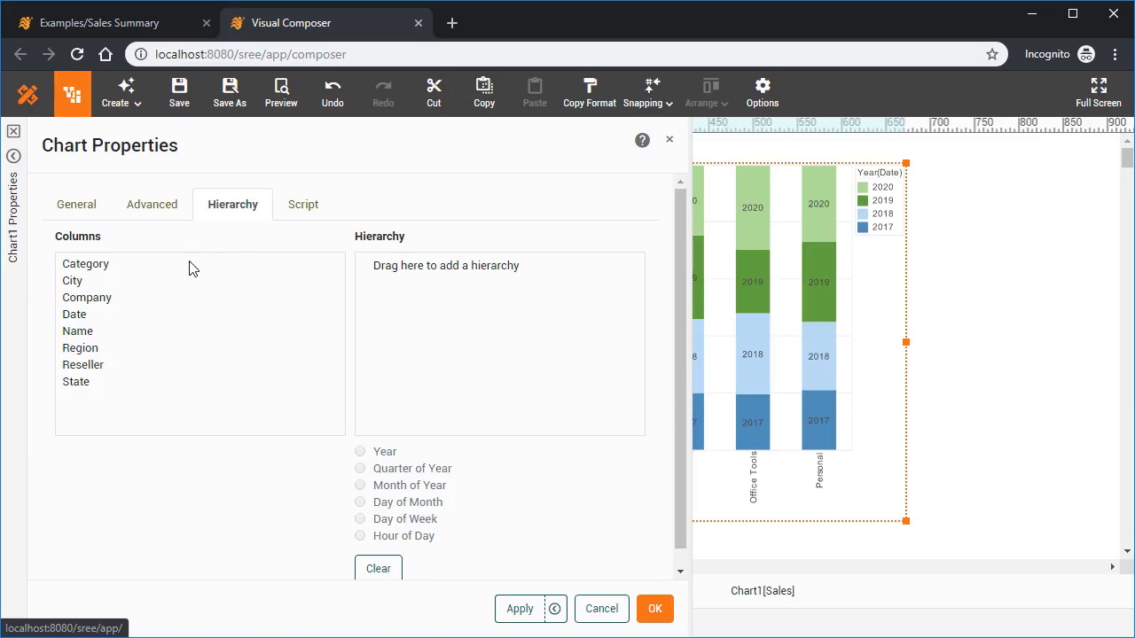
drag(133, 264, 423, 271)
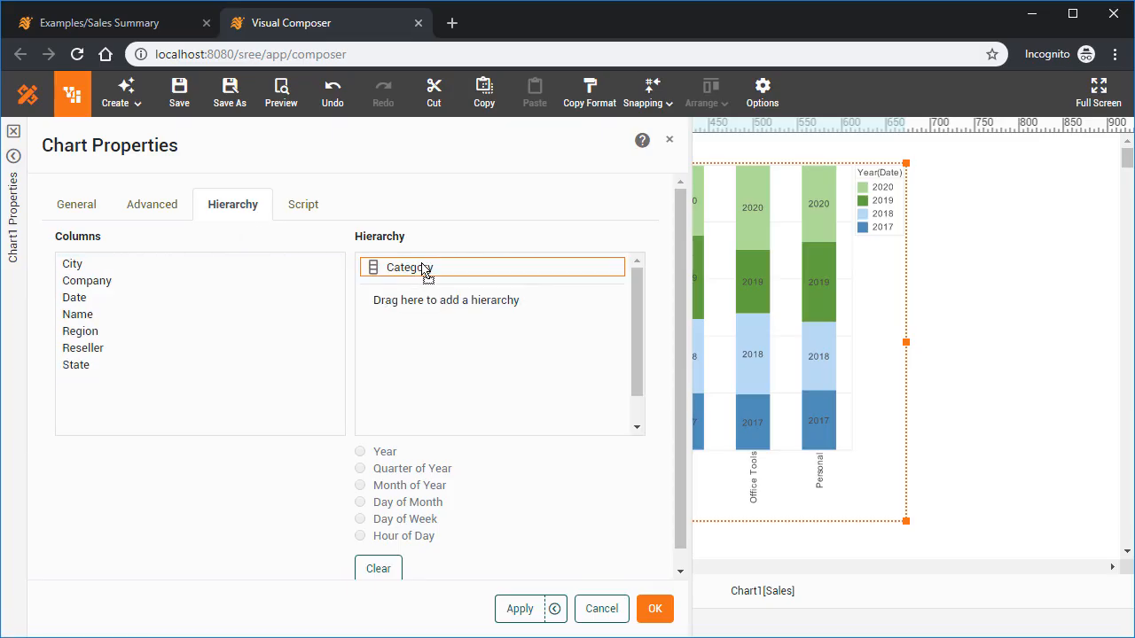
drag(78, 323, 444, 299)
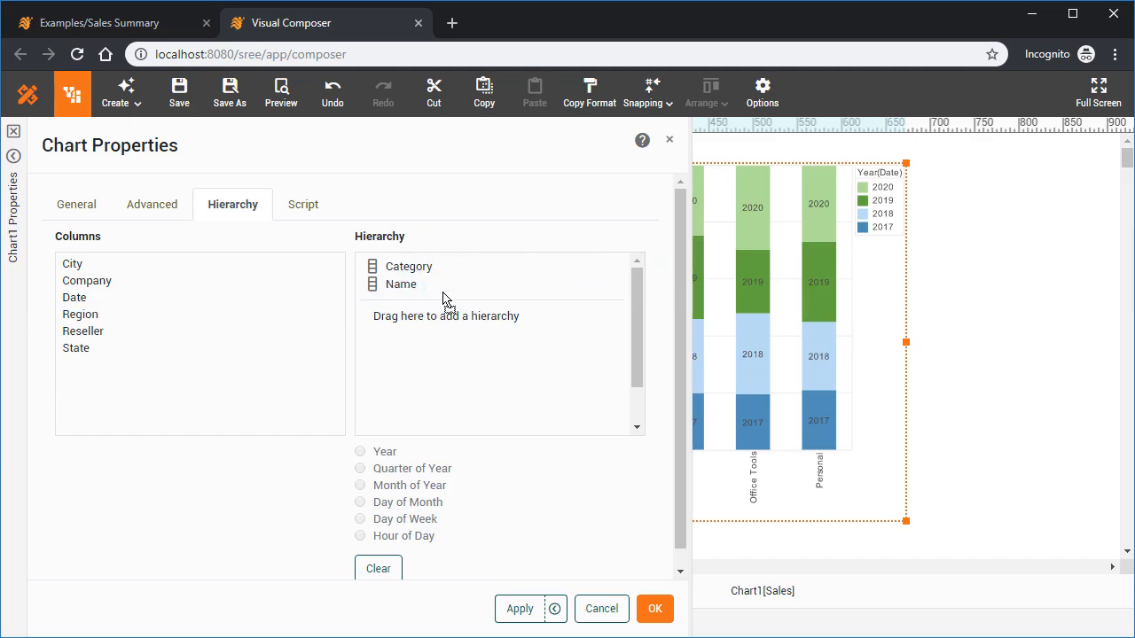
click(666, 608)
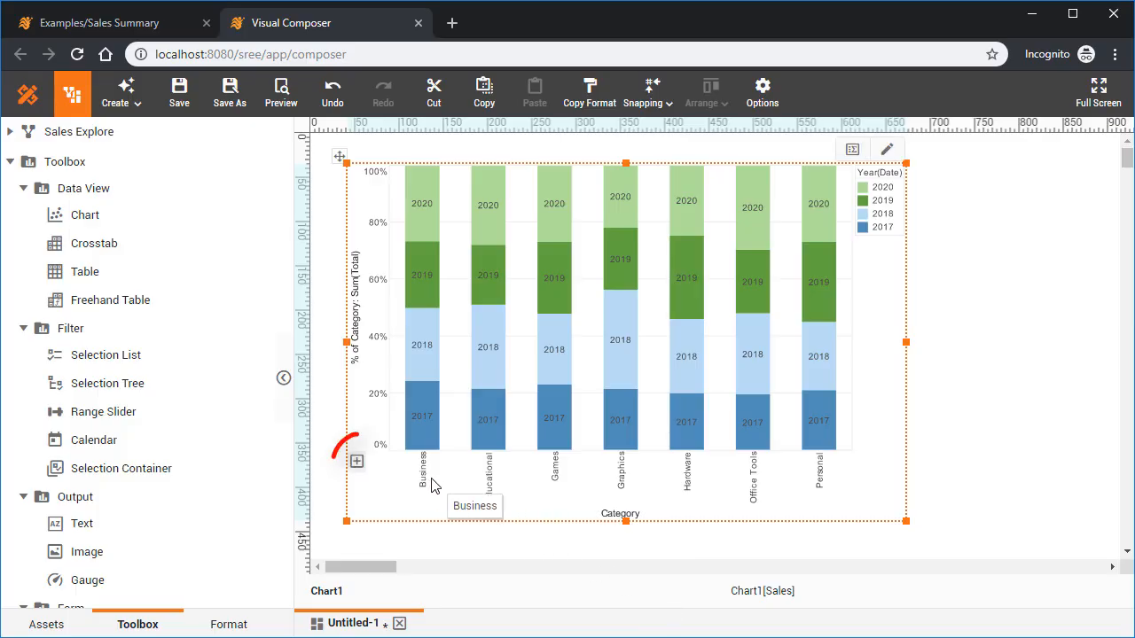
Step: Drill the X axis down to Name with the chart widened to about 875 on the horizontal ruler, and drill back up to Category
click(357, 462)
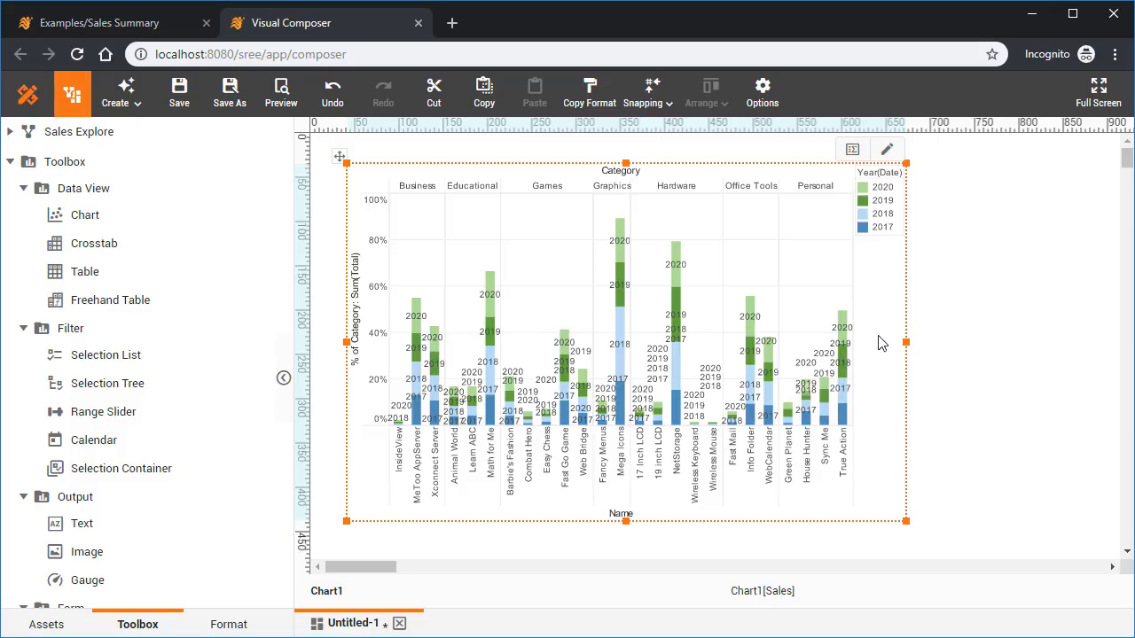
drag(904, 342, 1087, 353)
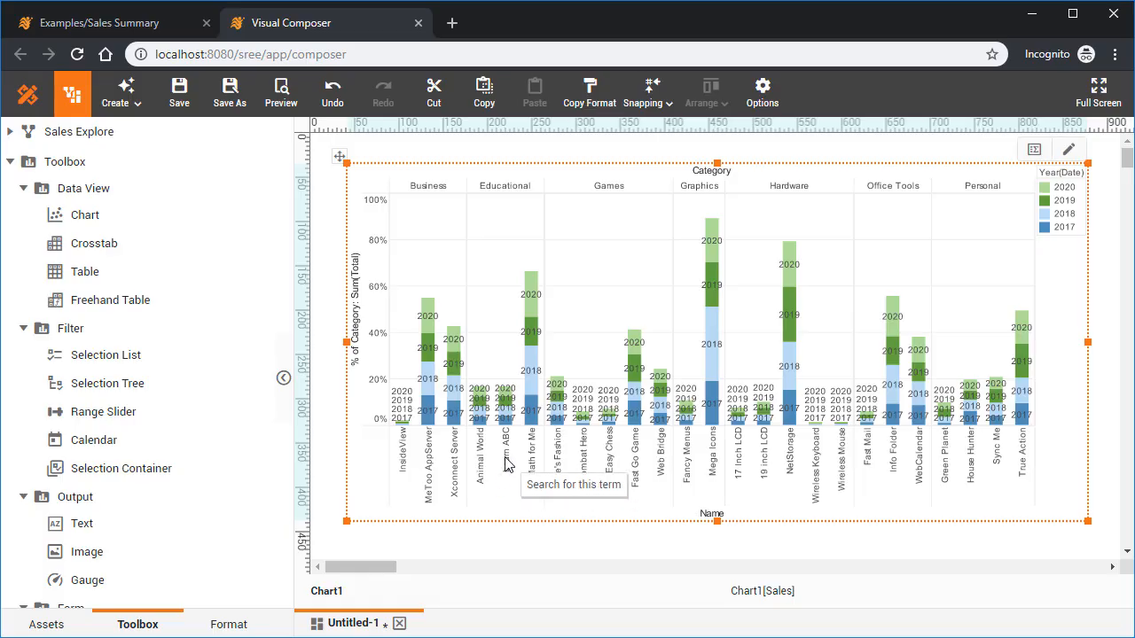
click(399, 189)
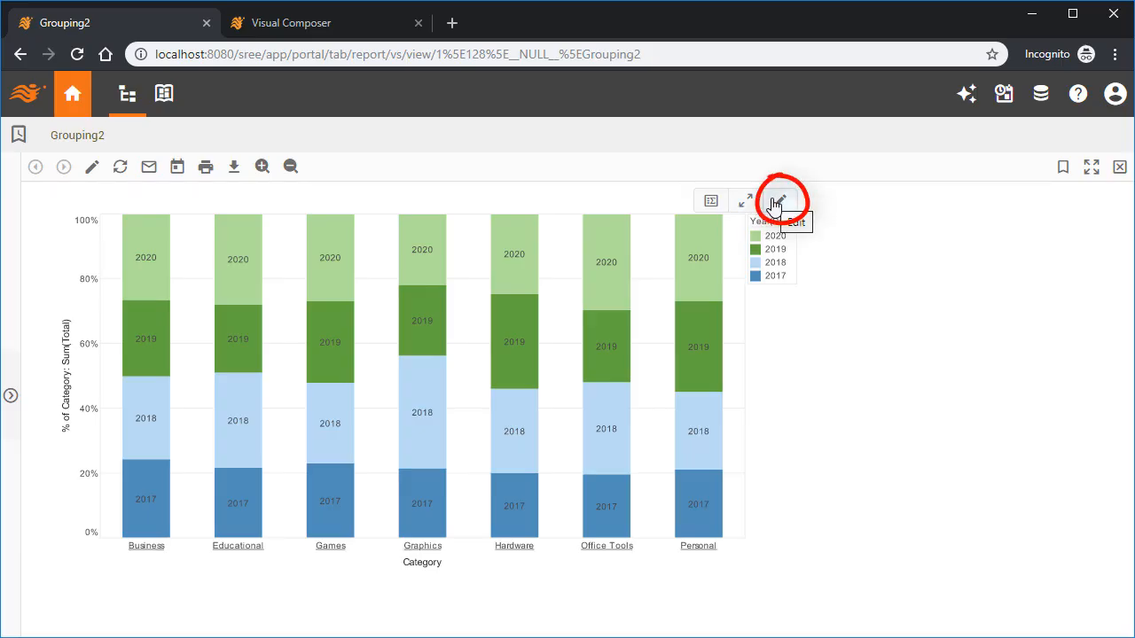
Step: Edit the Grouping2 chart in the portal, setting the Date color level to Month, and finish editing
click(777, 201)
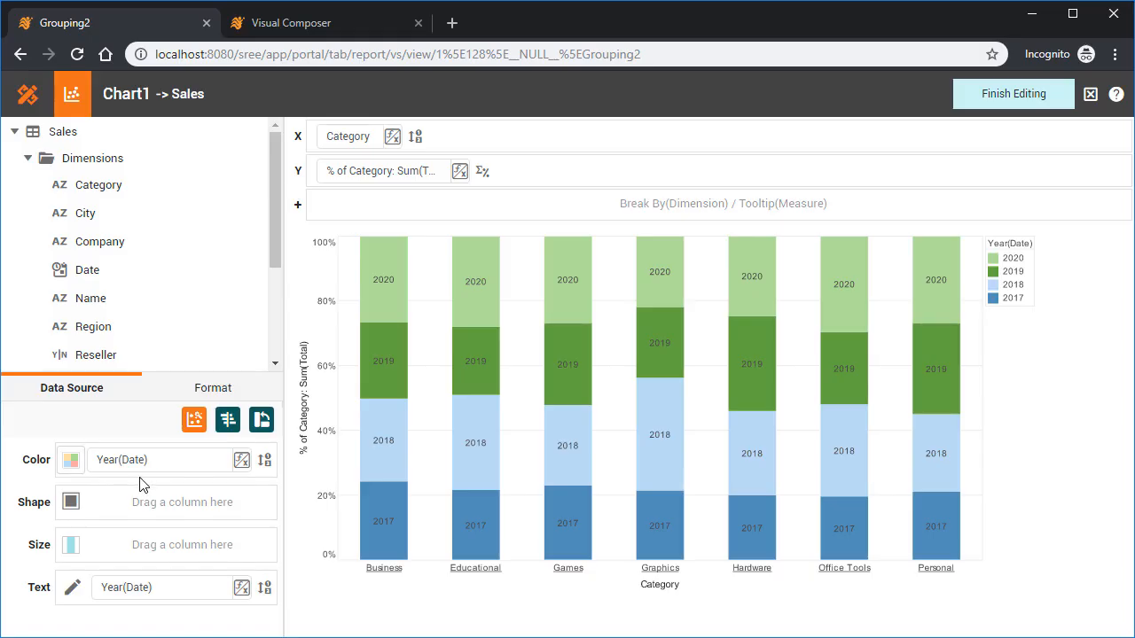
click(264, 461)
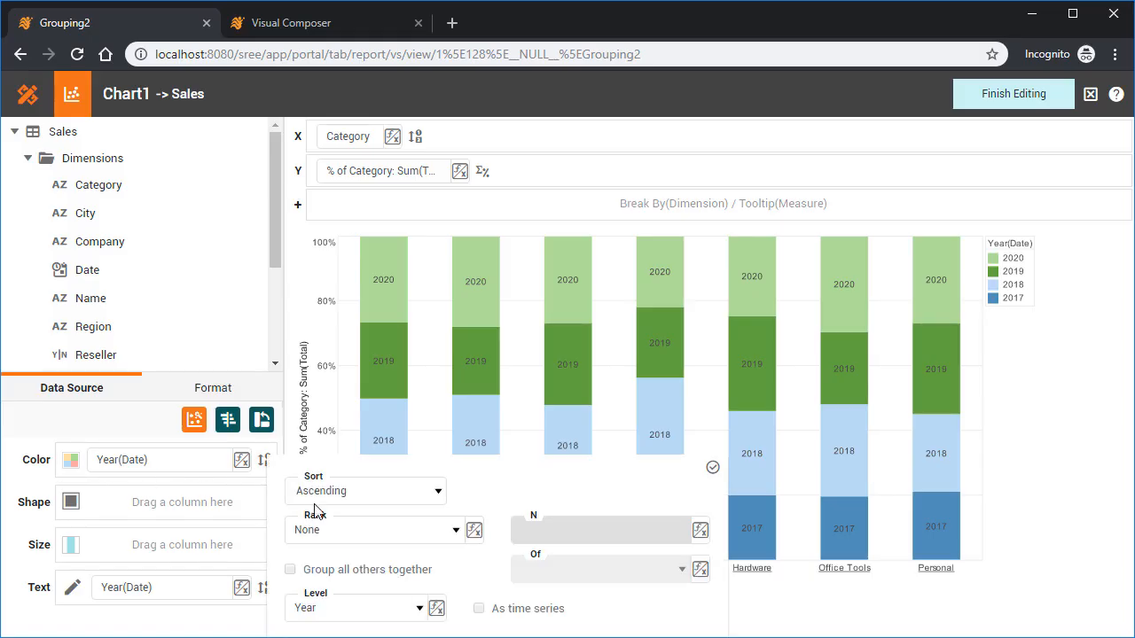
click(417, 612)
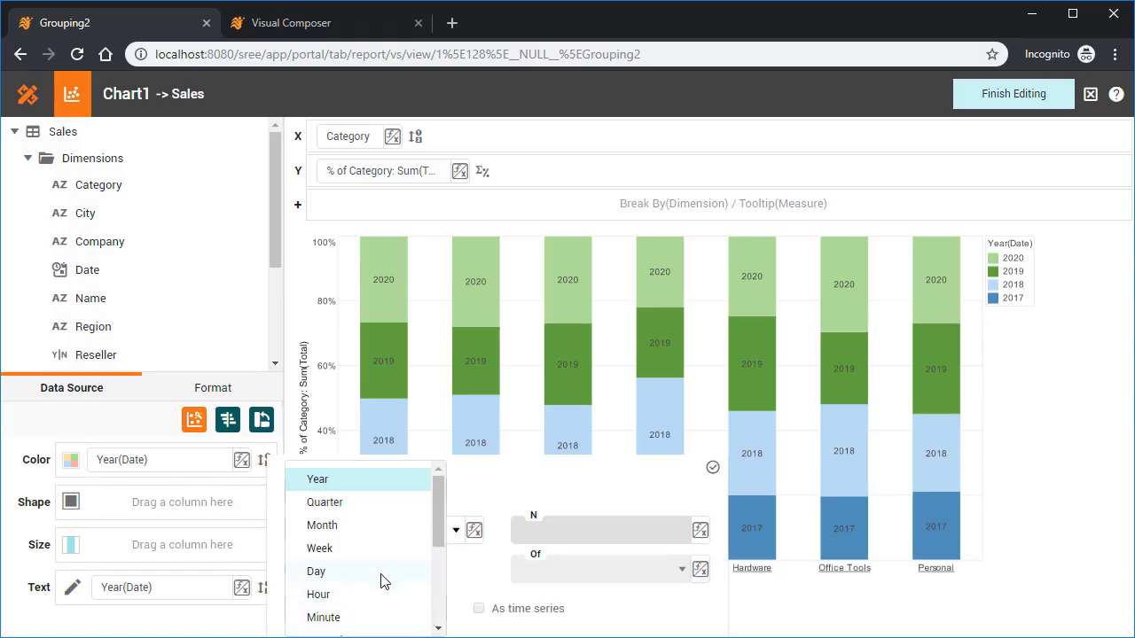
click(351, 527)
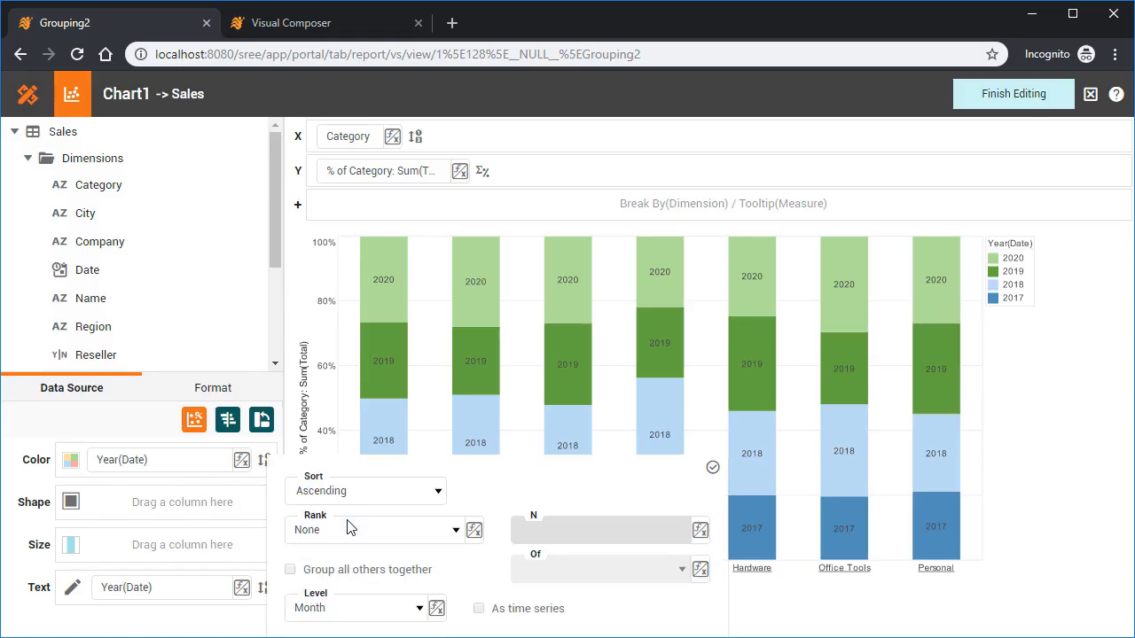
click(712, 468)
click(1004, 99)
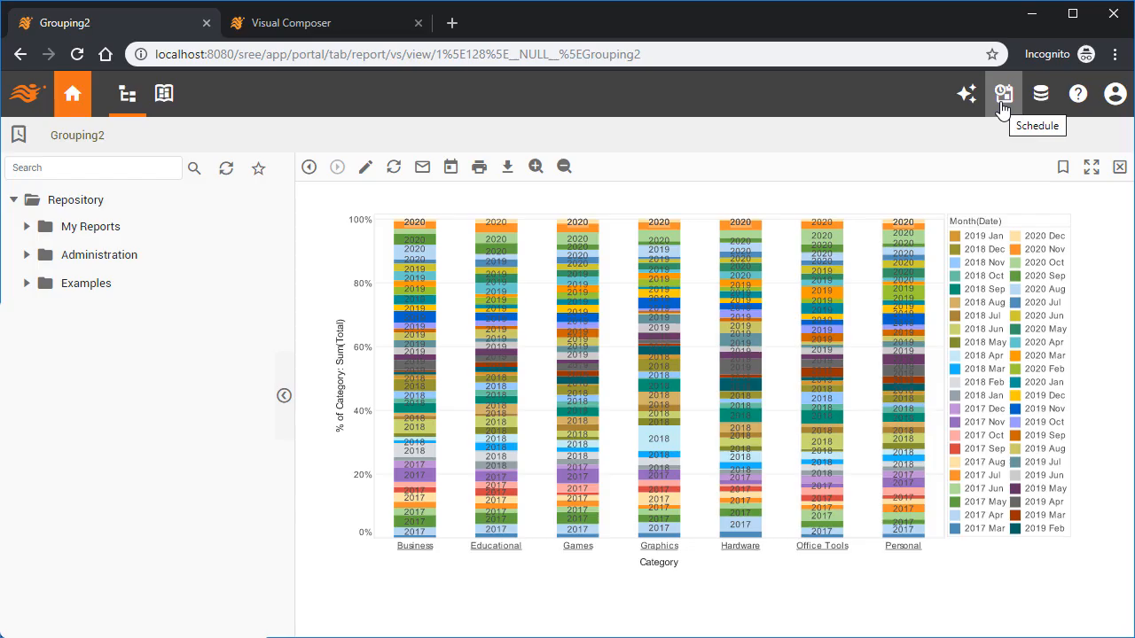
Step: Switch to Visual Composer and turn off Enable Ad Hoc Editing in the chart's advanced properties
click(278, 27)
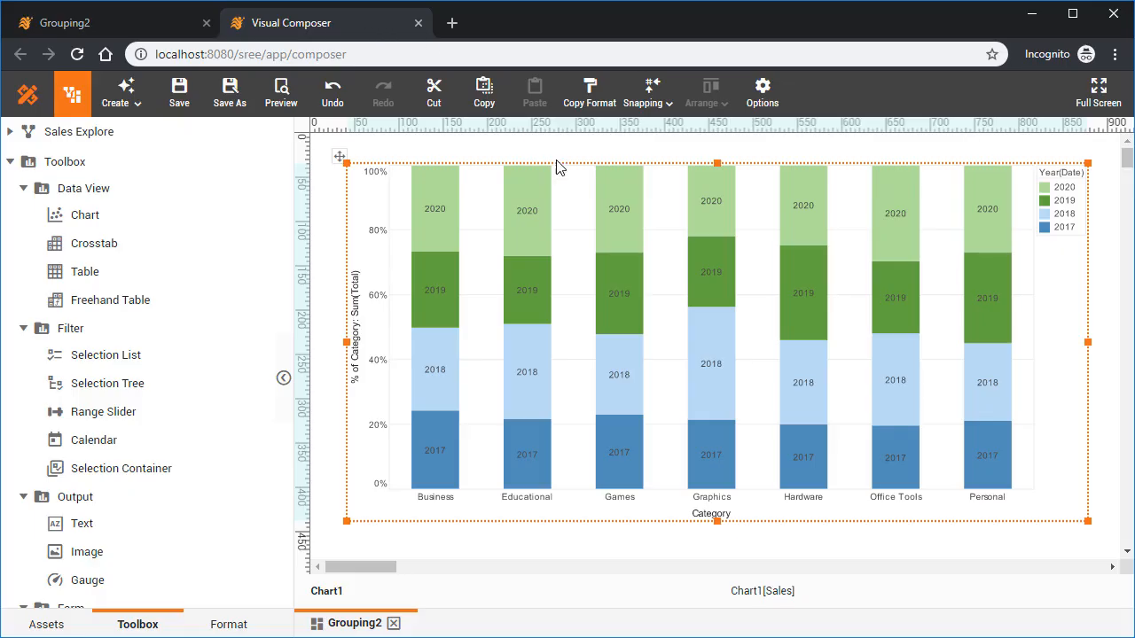
right_click(575, 283)
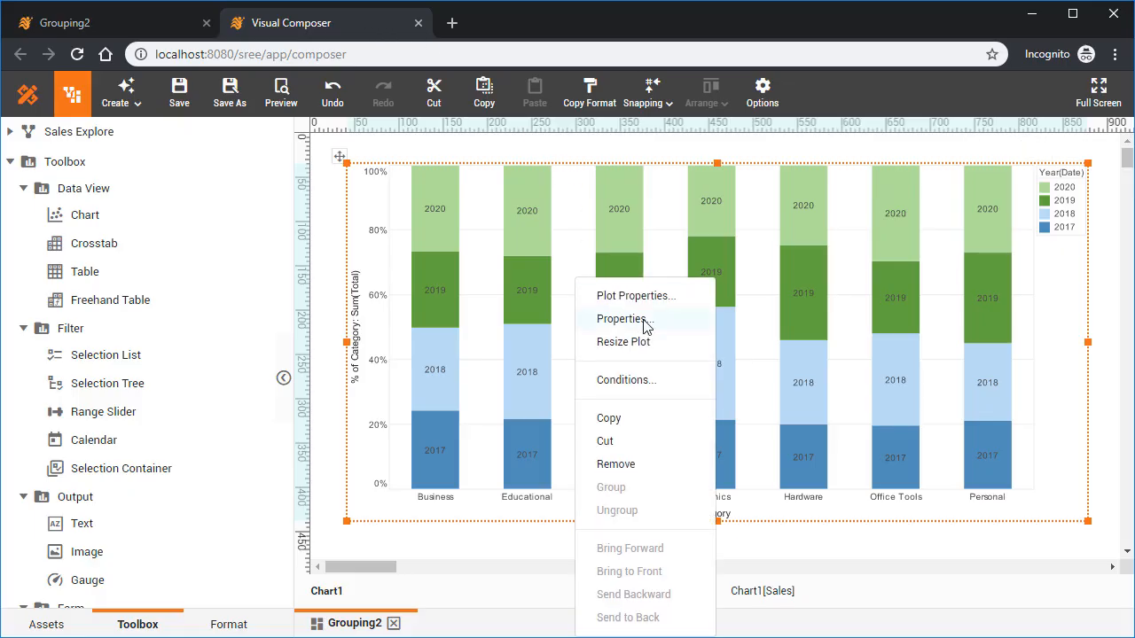
click(677, 325)
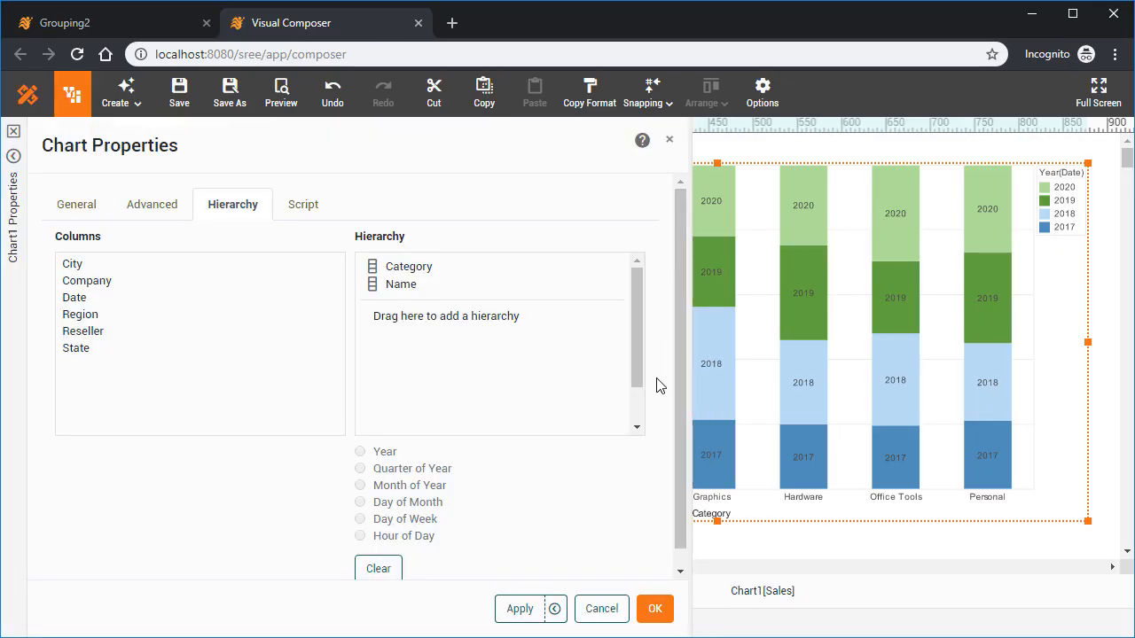
click(174, 213)
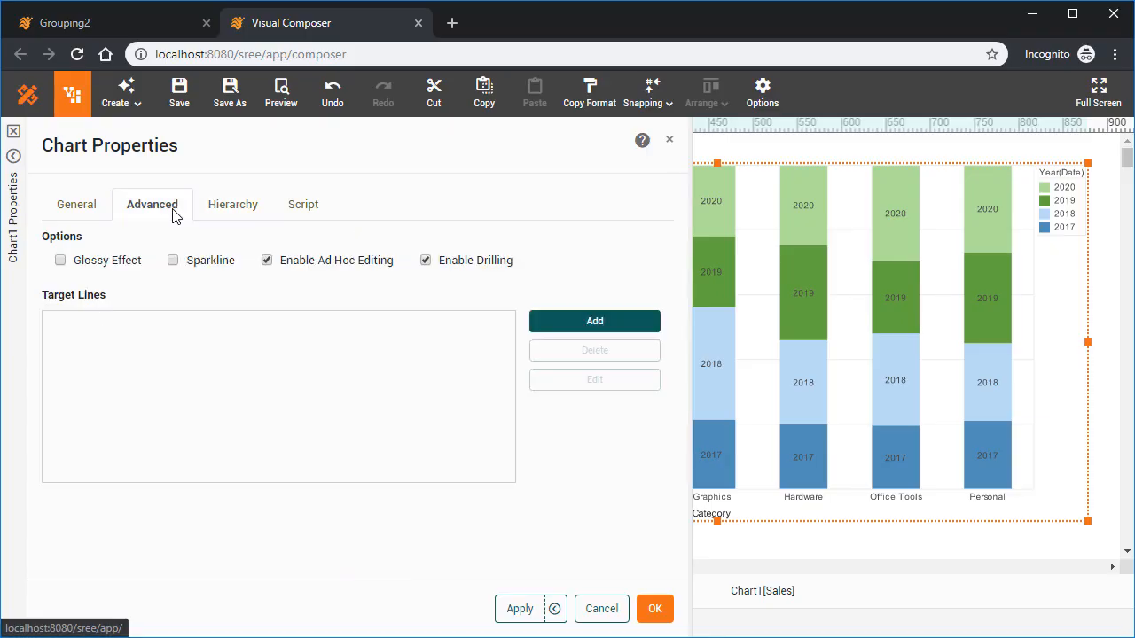
click(268, 263)
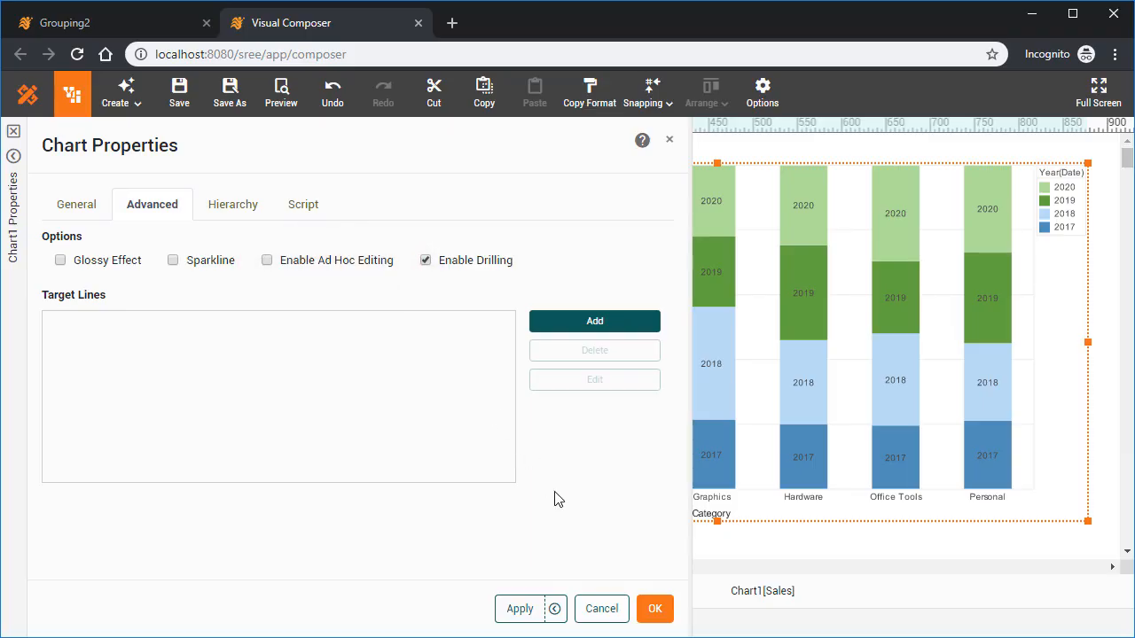
click(654, 608)
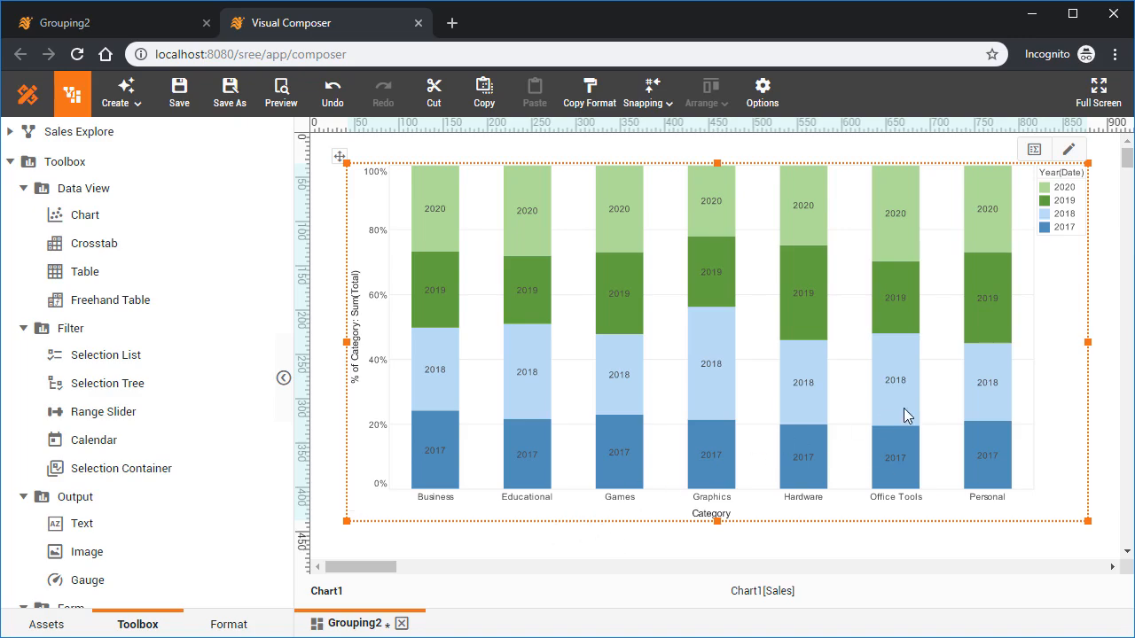
Step: Narrow the chart to about 630 on the horizontal ruler and place a ComboBox in the empty space beside the legend
drag(1088, 340, 872, 340)
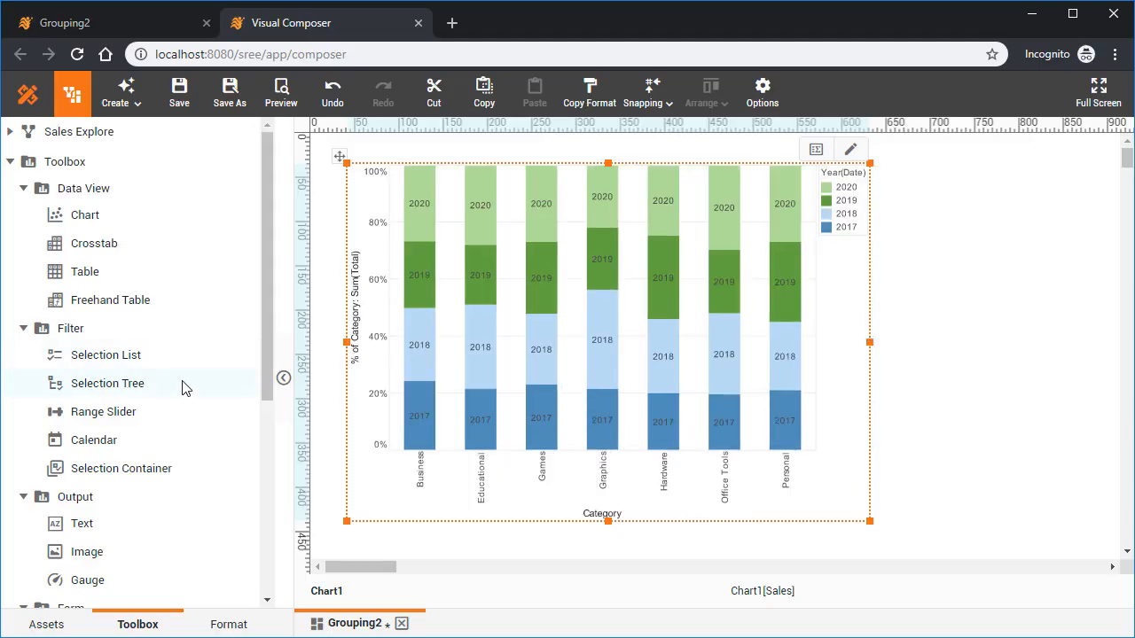
scroll(182, 385, down, 3)
scroll(182, 385, down, 1)
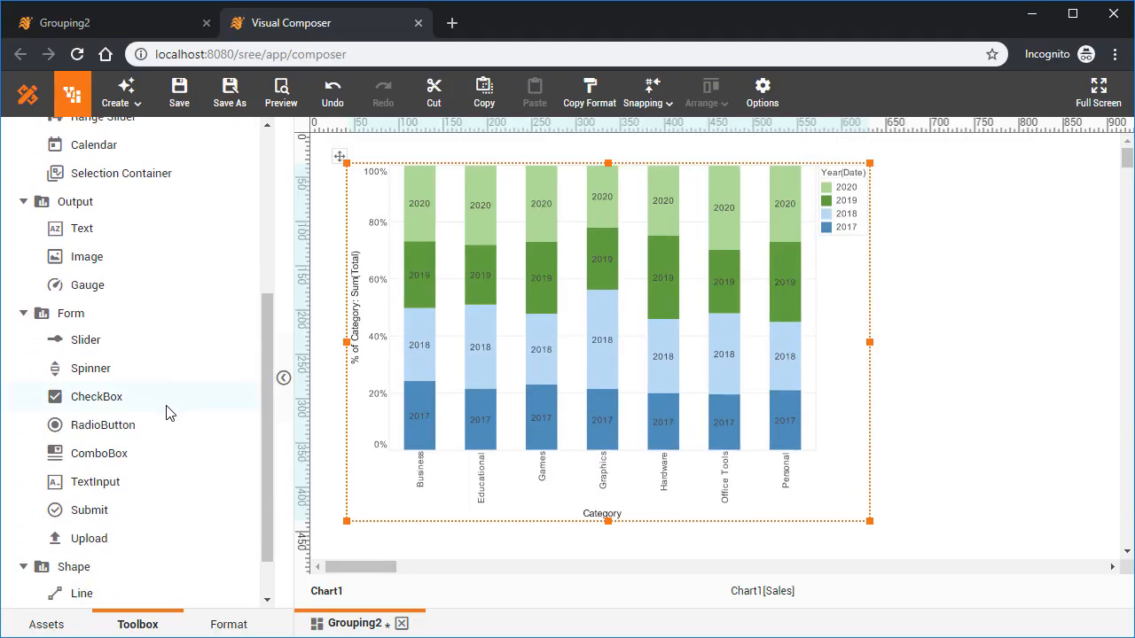
drag(149, 460, 956, 174)
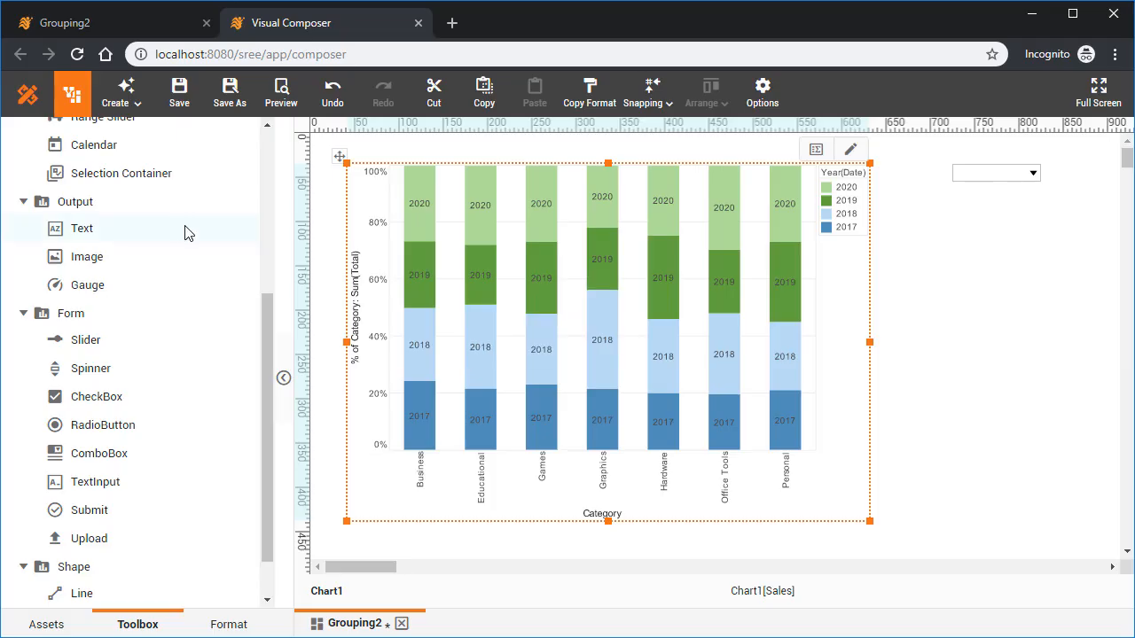
Step: Add the Category, State and Company columns from the Sales table to the ComboBox as its choices
scroll(265, 155, up, 4)
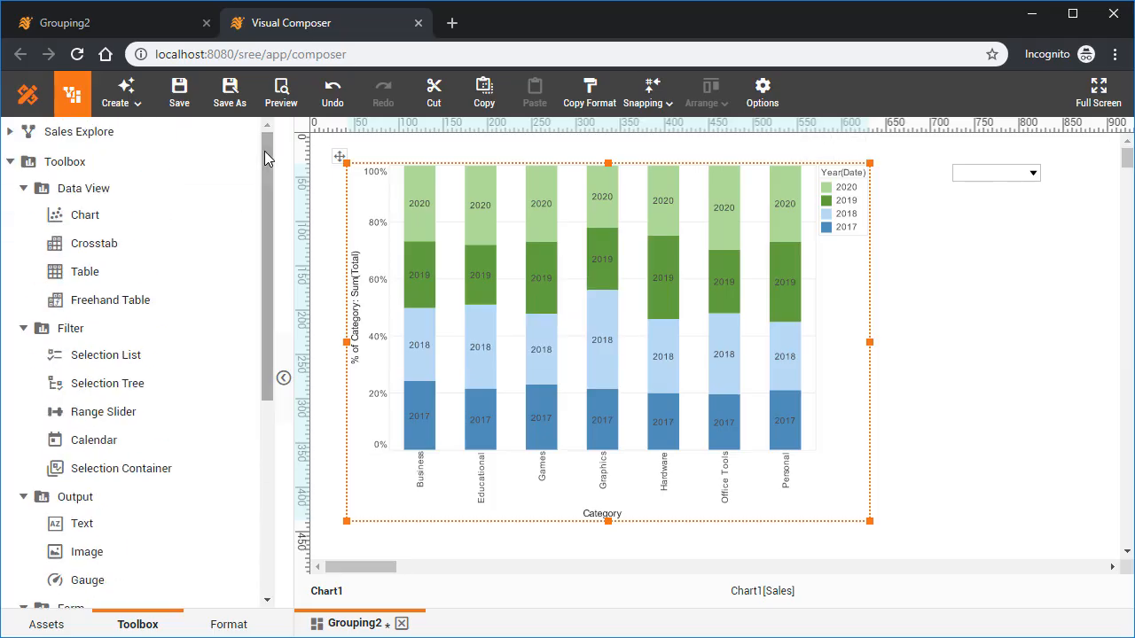
click(9, 132)
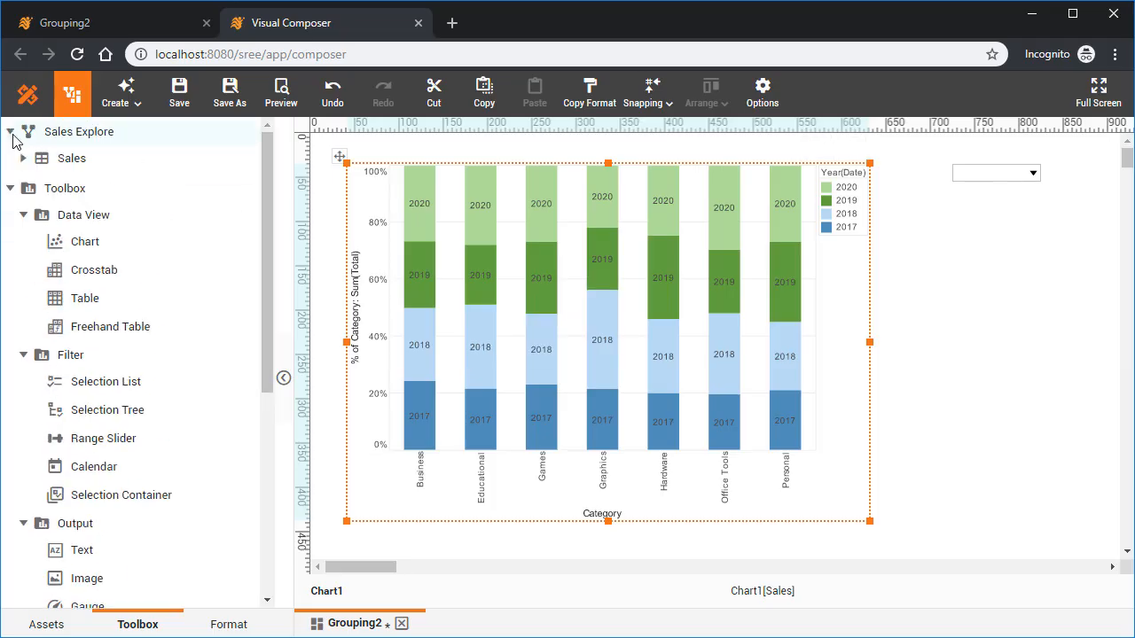
click(24, 159)
drag(112, 186, 989, 180)
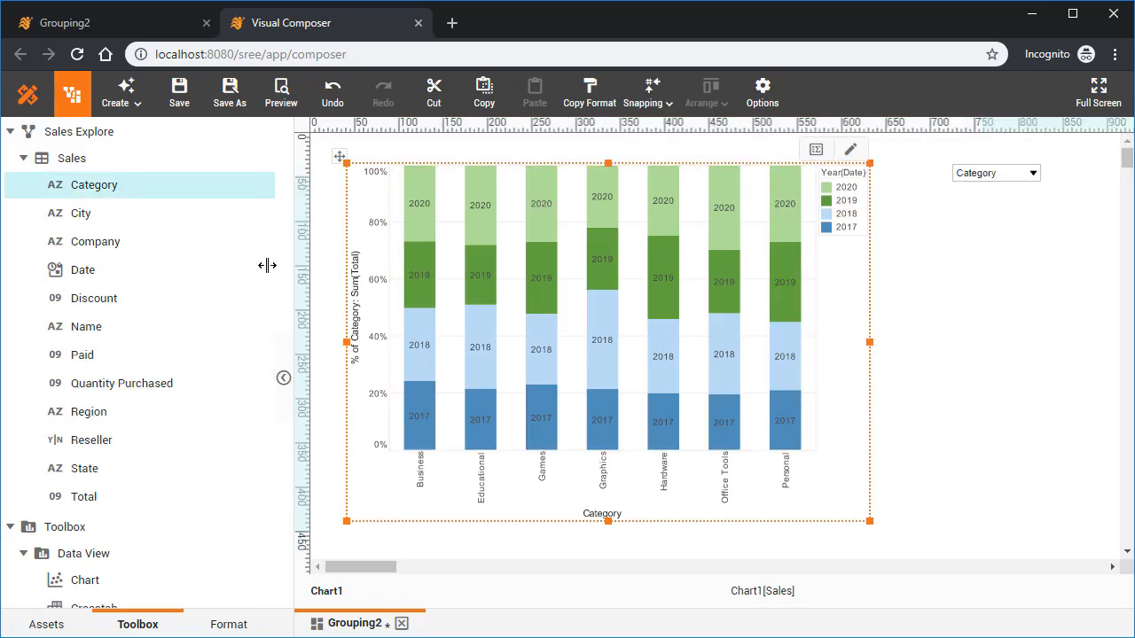
drag(103, 468, 993, 176)
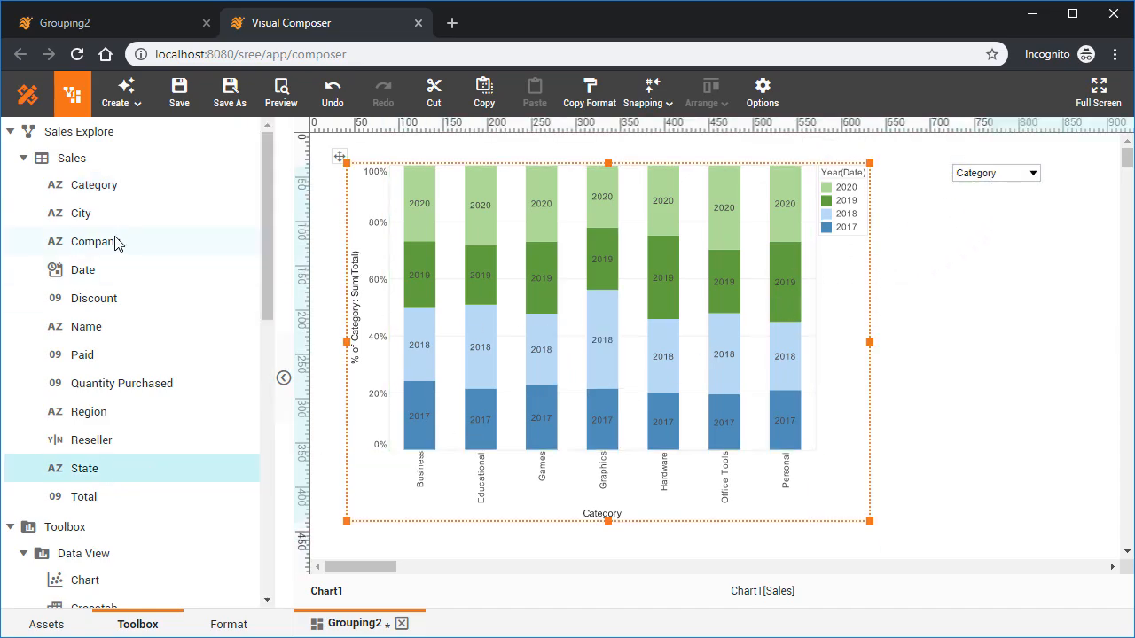
drag(132, 251, 981, 183)
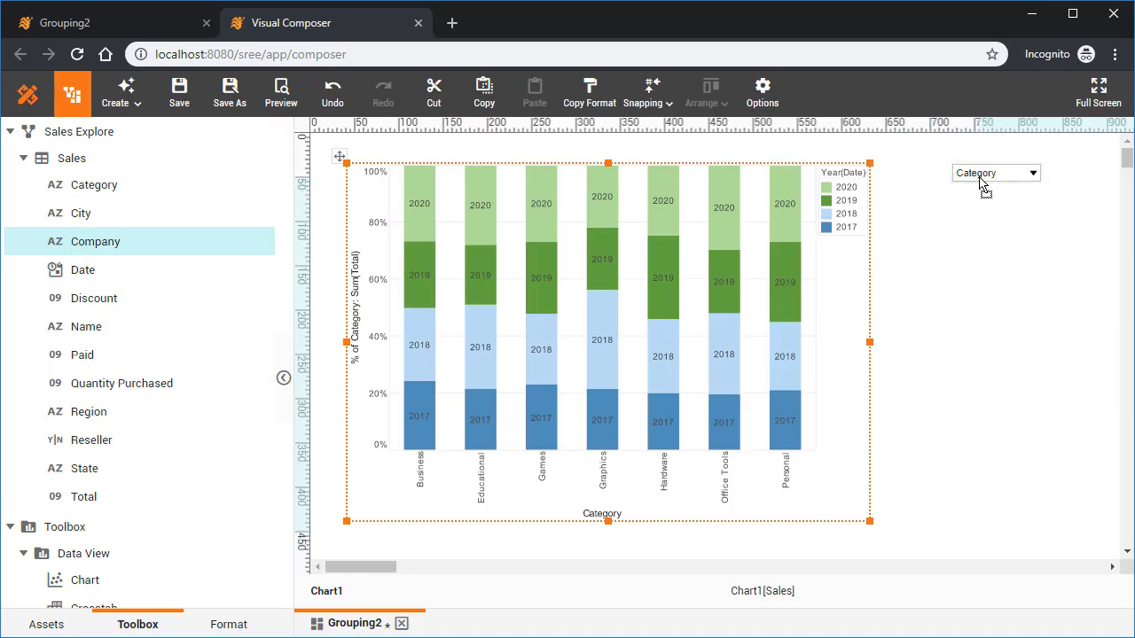
Step: Review the labels and values in the ComboBox's embedded list
right_click(981, 183)
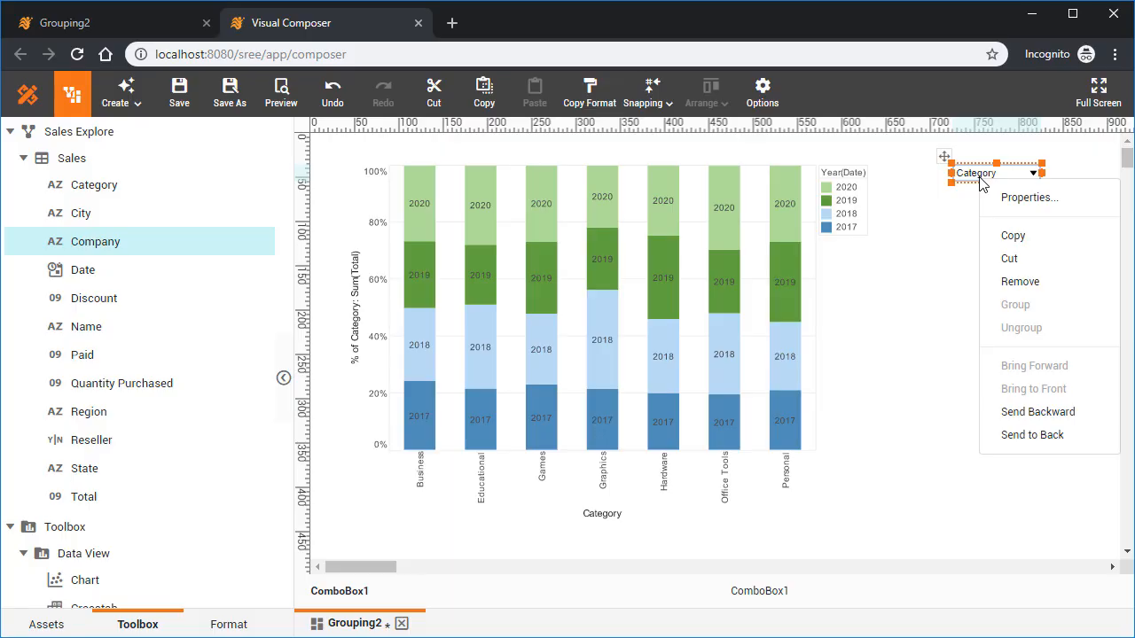
click(1068, 201)
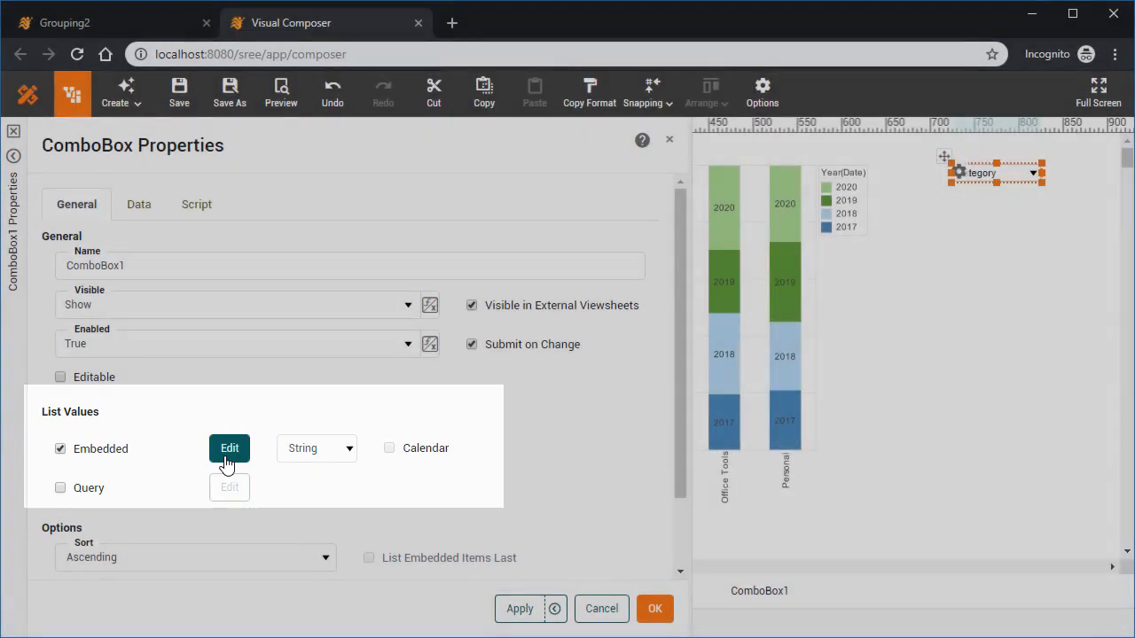
click(227, 460)
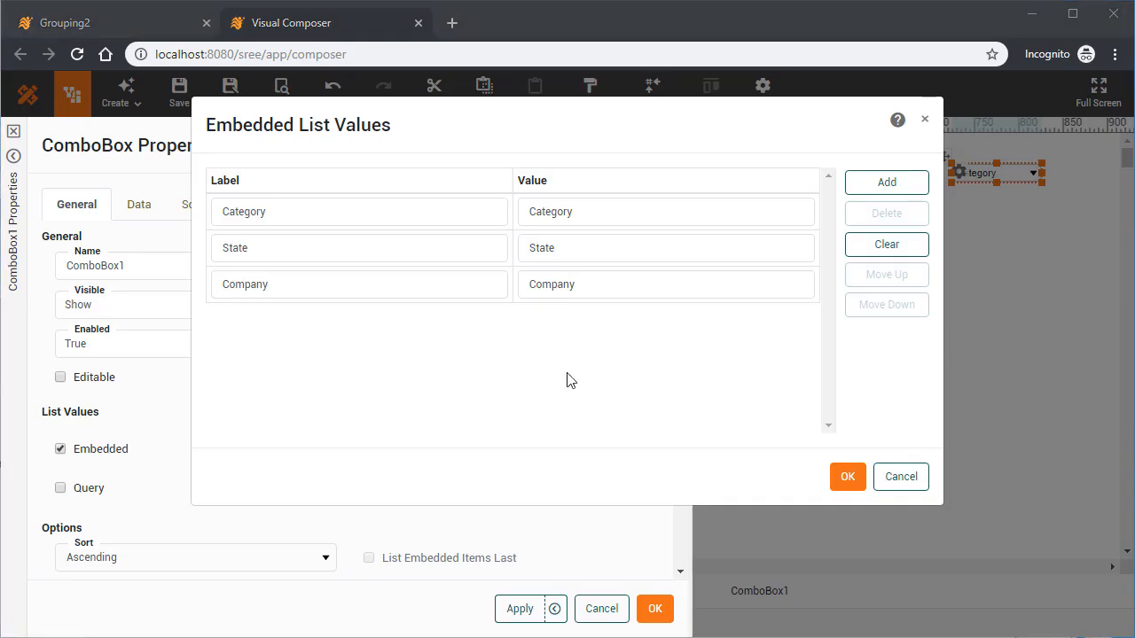
click(849, 476)
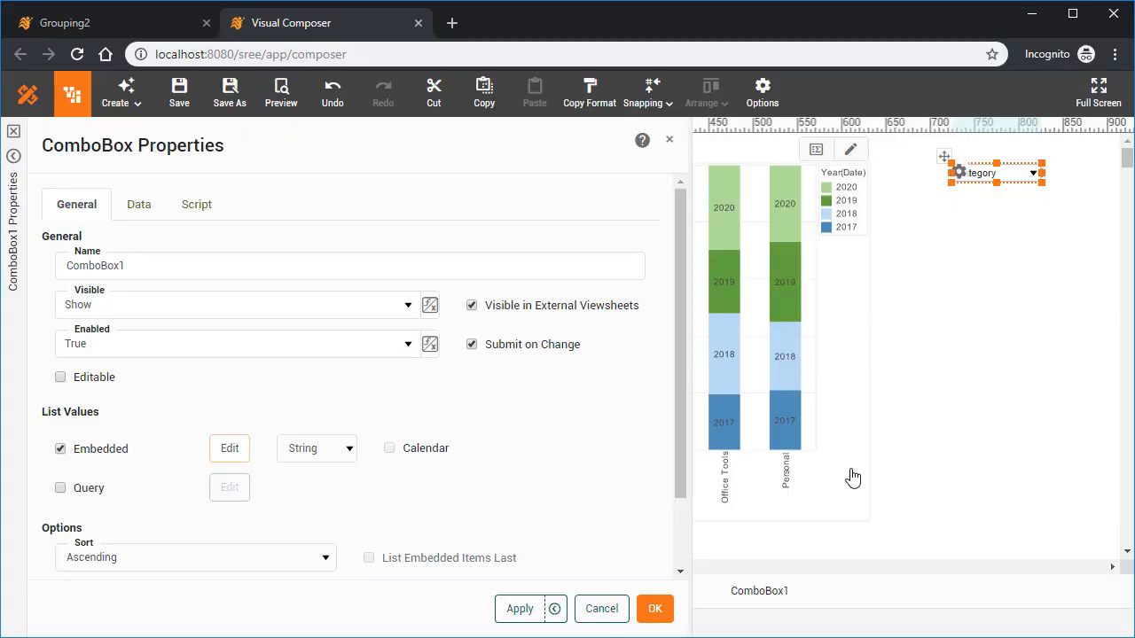
Step: Rename the ComboBox to XDimension and choose Company from its list
double_click(86, 268)
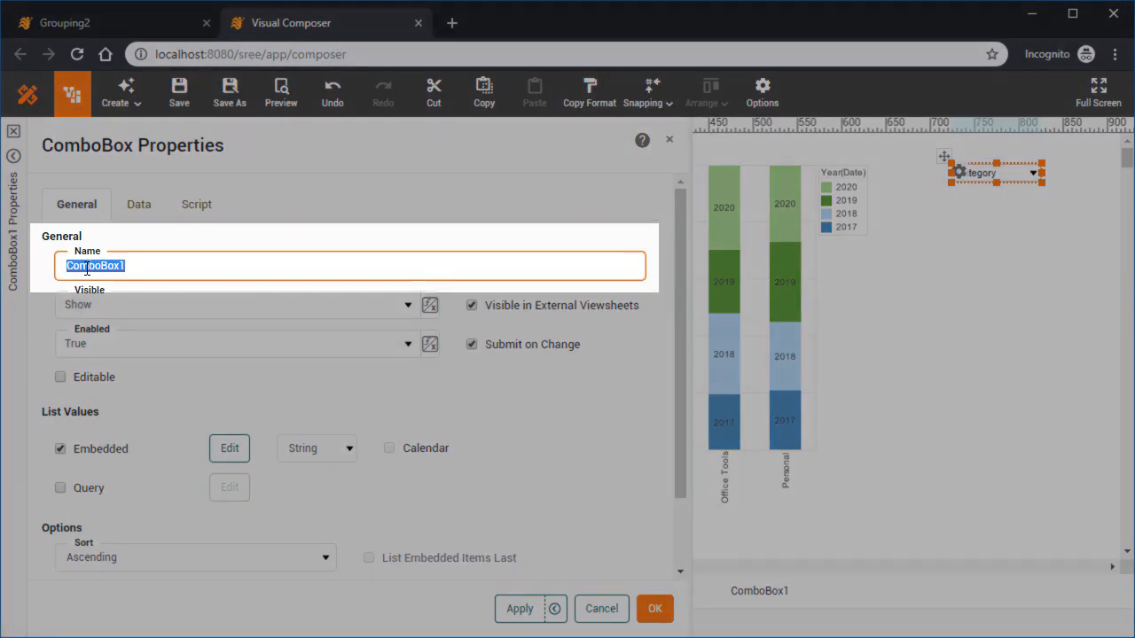
text(X)
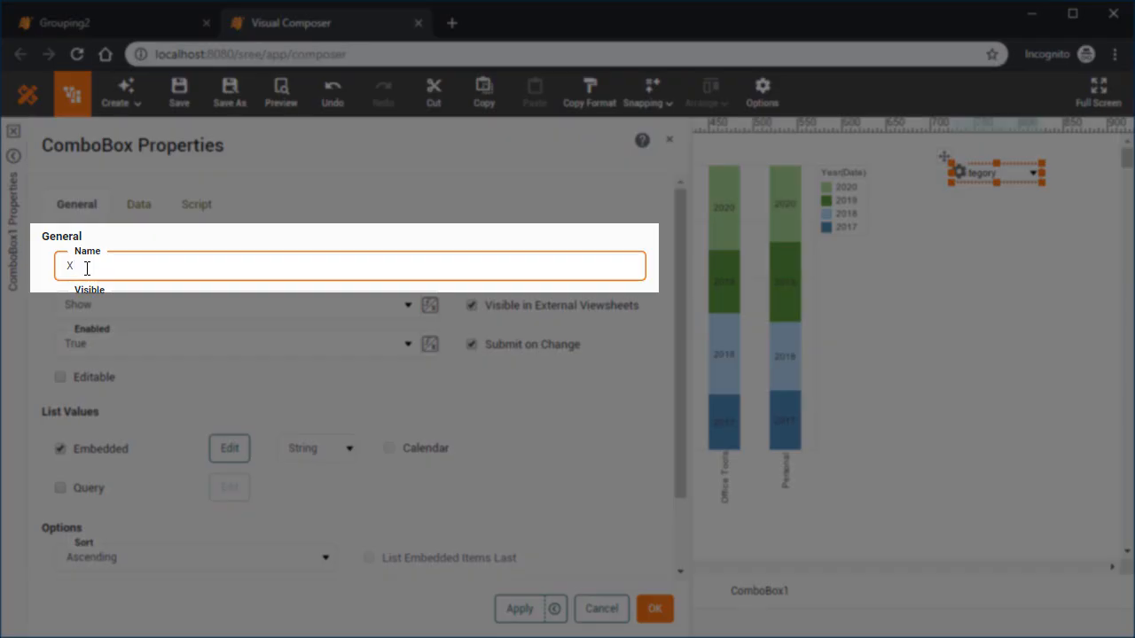
text(Dimension)
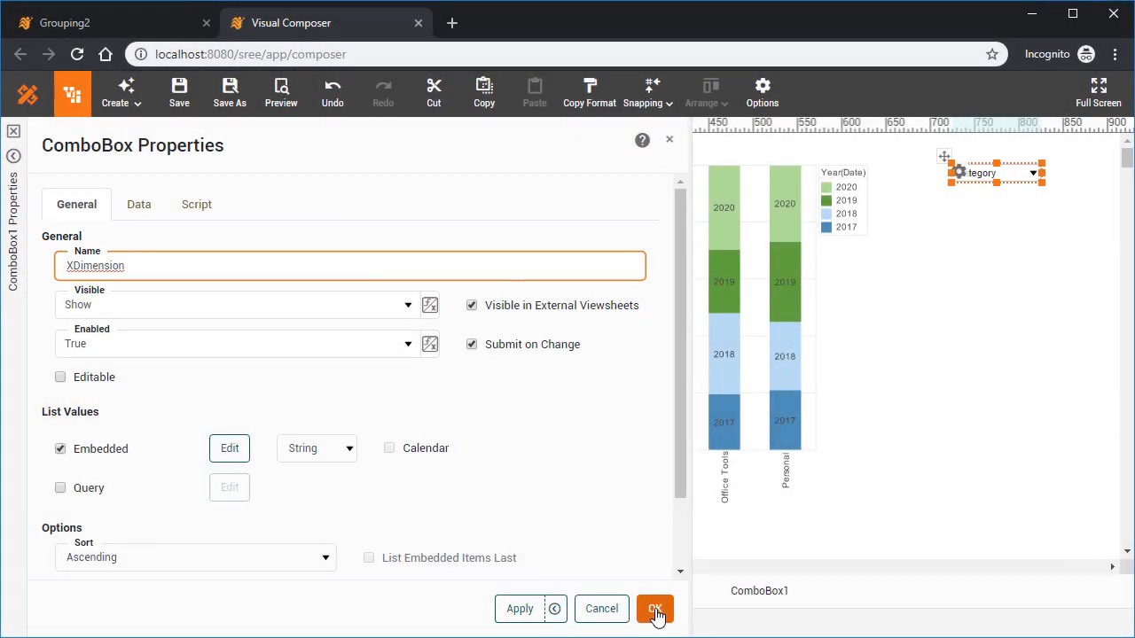
click(656, 609)
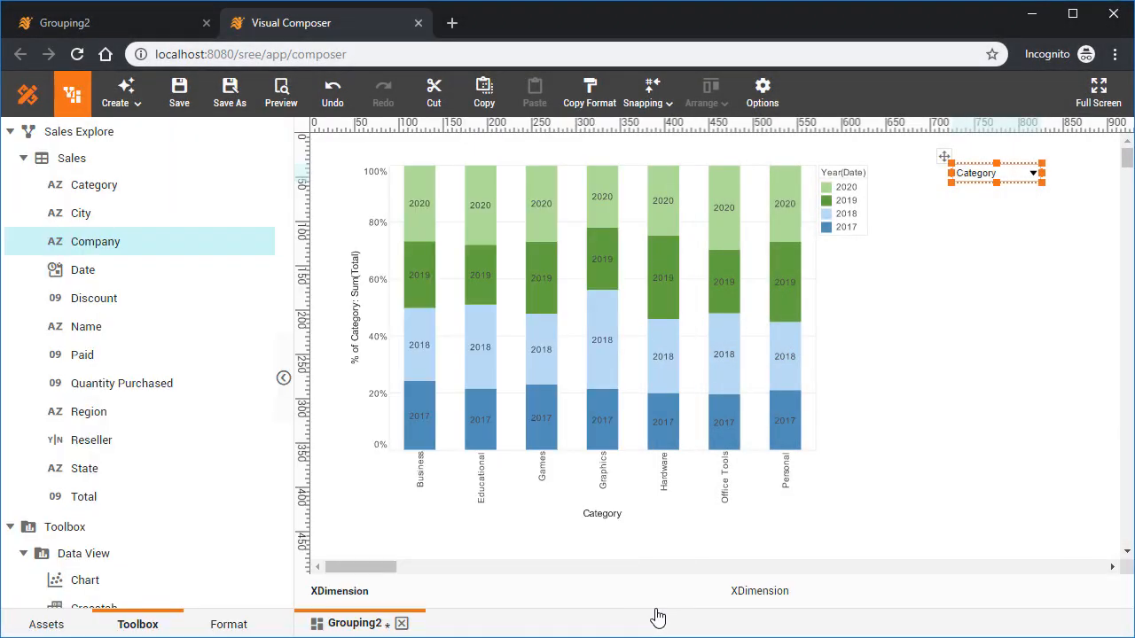
click(1021, 180)
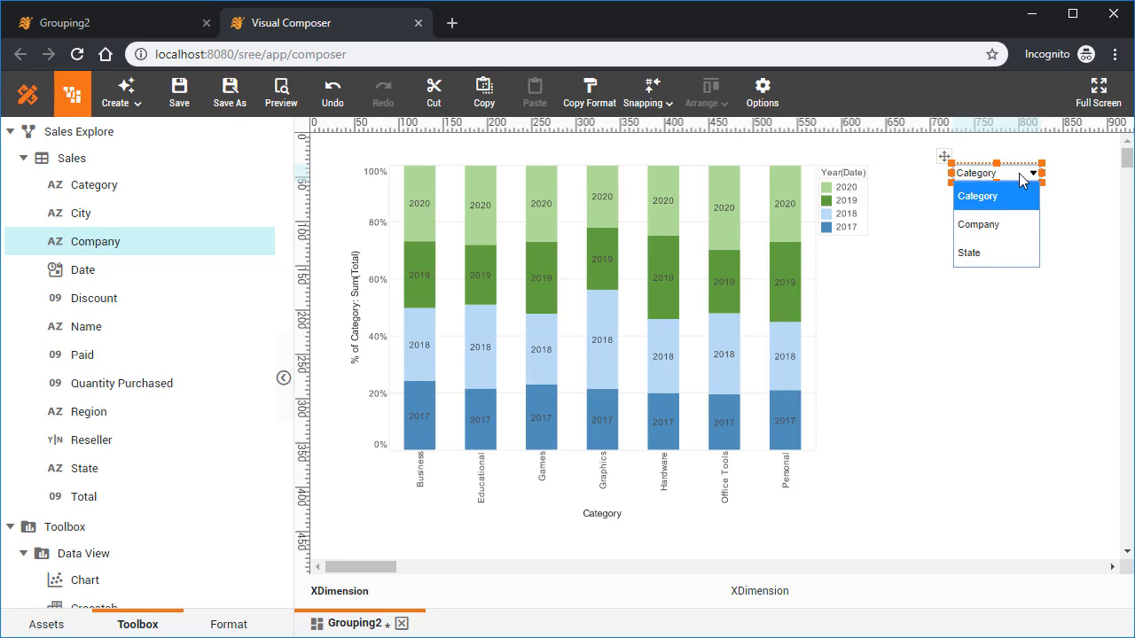
click(1016, 226)
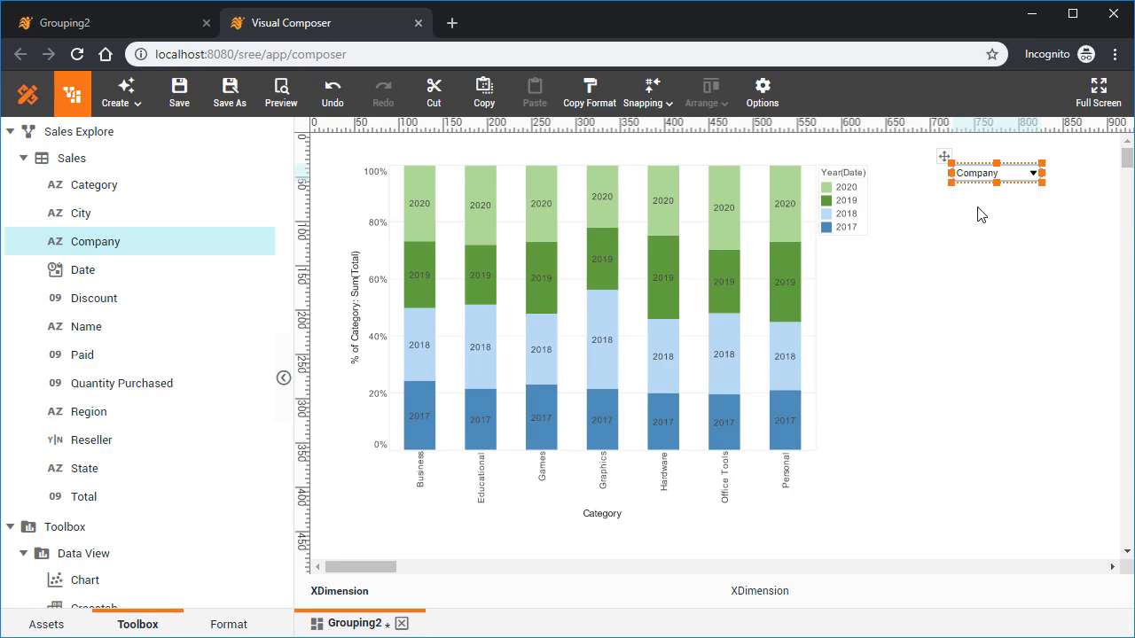
Step: Bind the chart's X field to the variable $(XDimension) in place of Category, and finish editing the chart
mouse_move(795, 257)
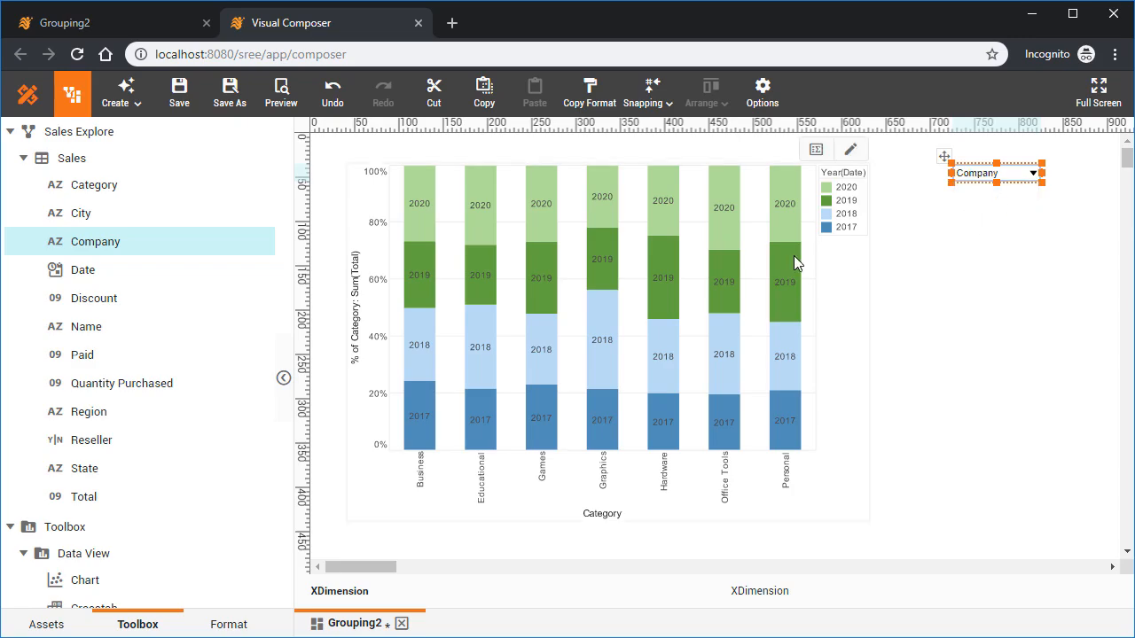
click(843, 157)
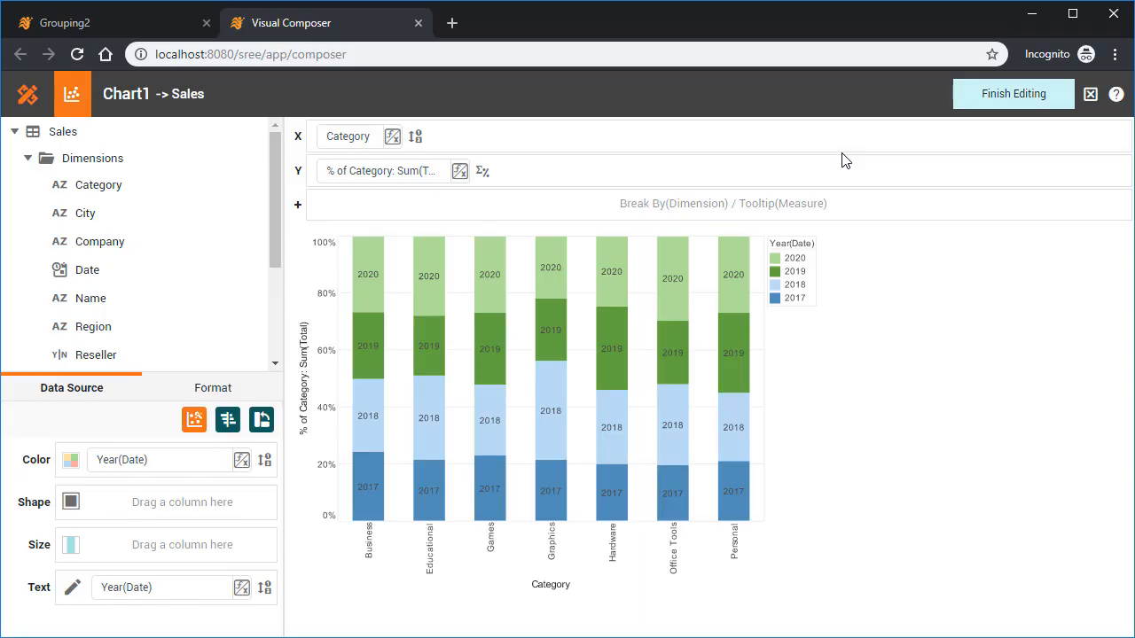
click(393, 137)
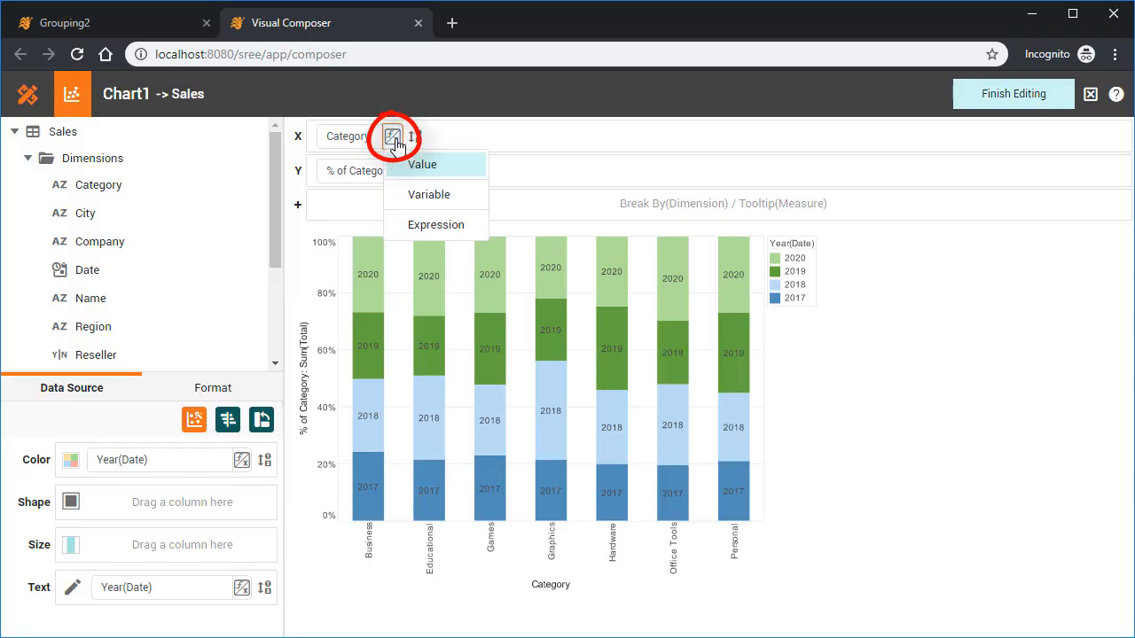
click(473, 197)
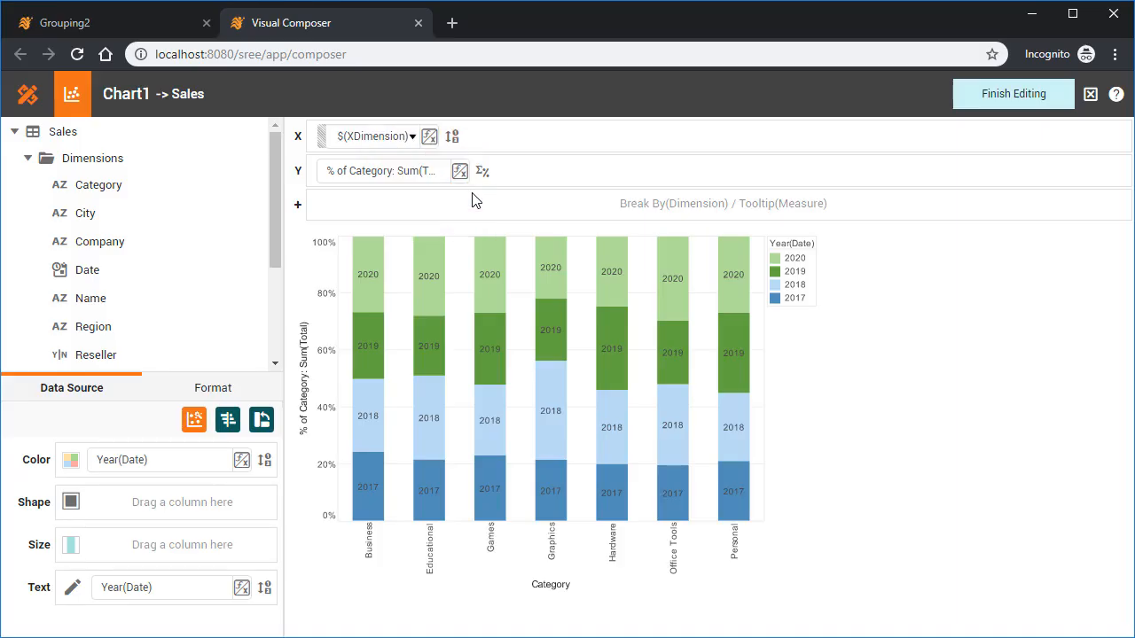
click(413, 138)
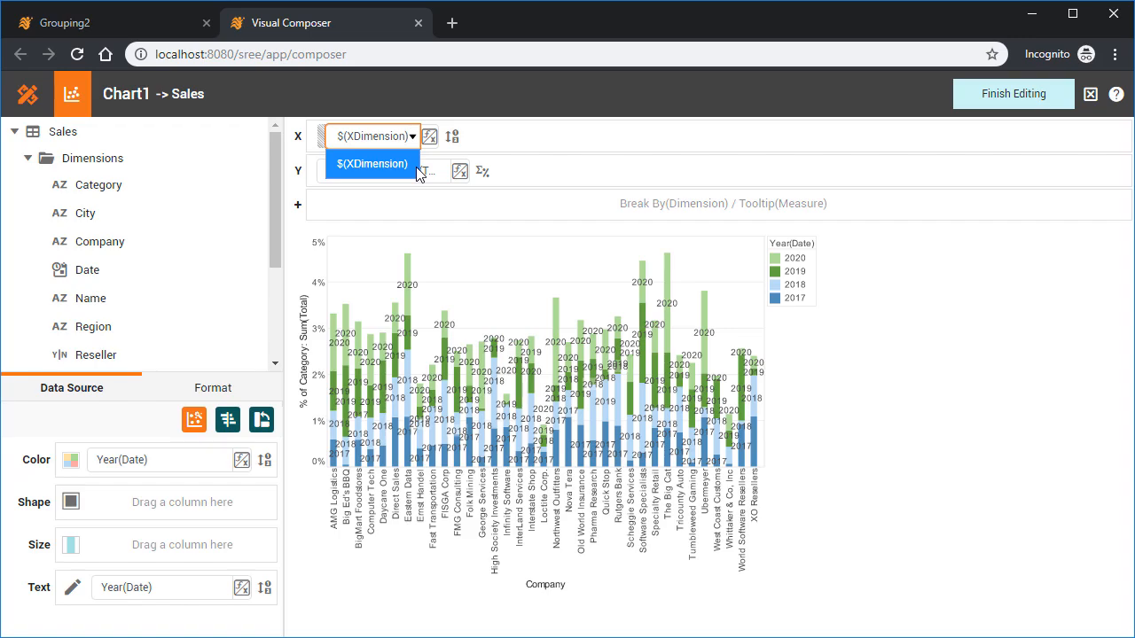
click(416, 167)
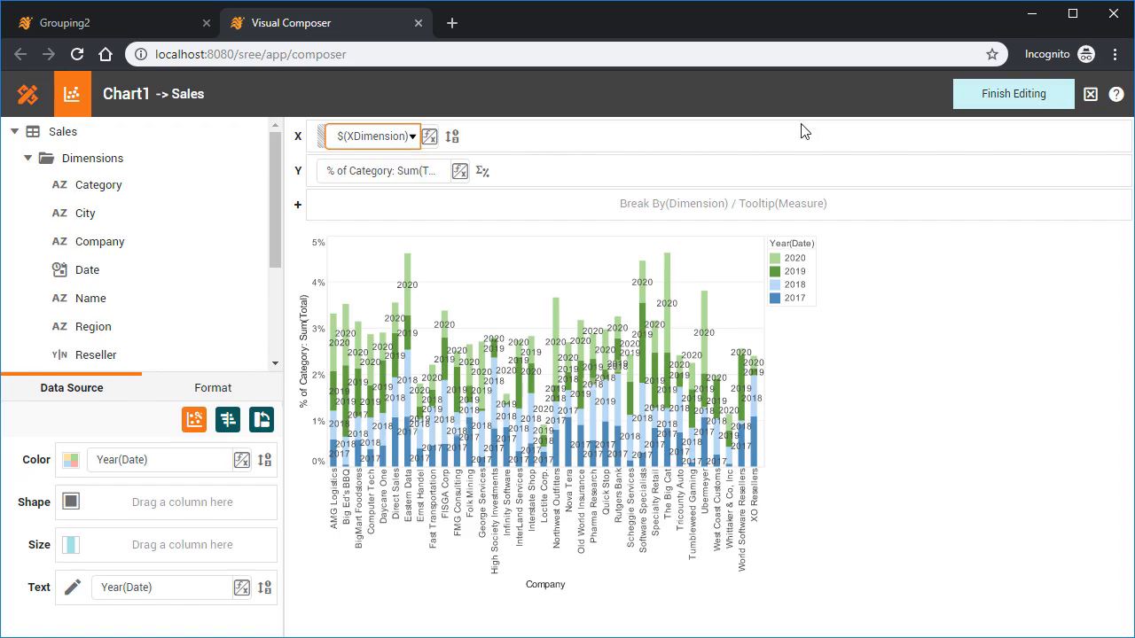
click(1008, 96)
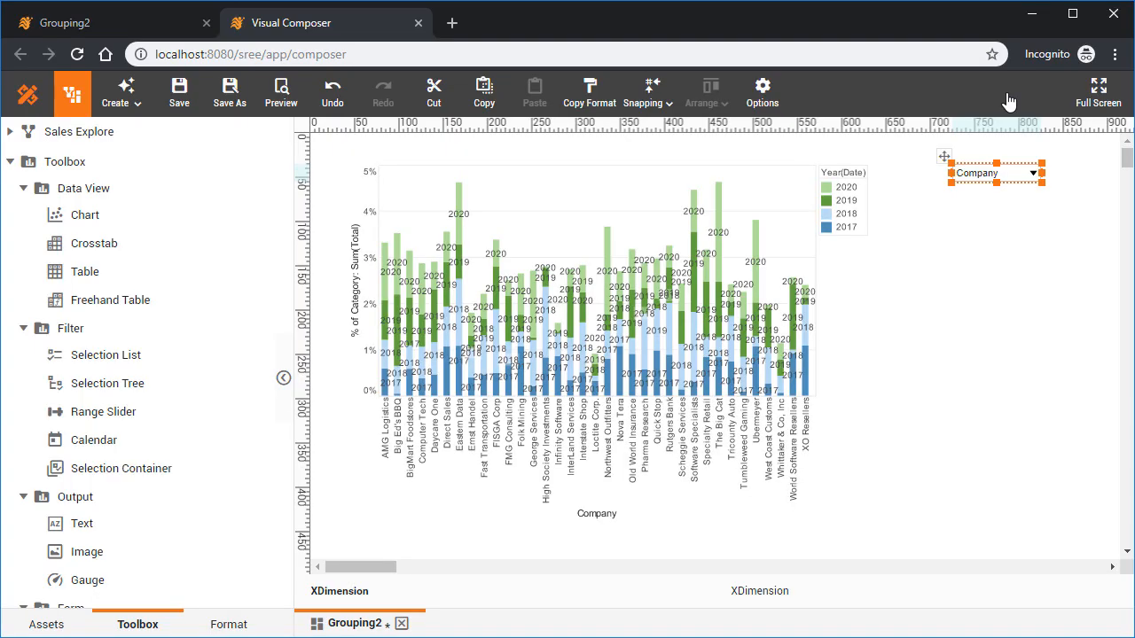
Step: Test the XDimension ComboBox by switching the chart to Category and finally to State
click(1029, 177)
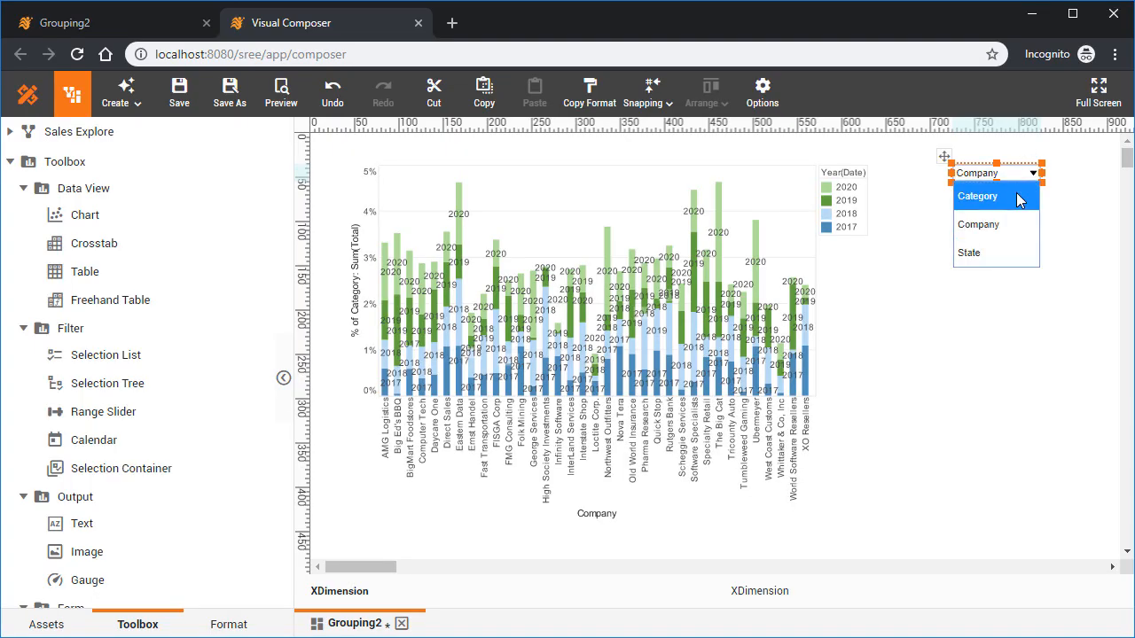
click(1018, 196)
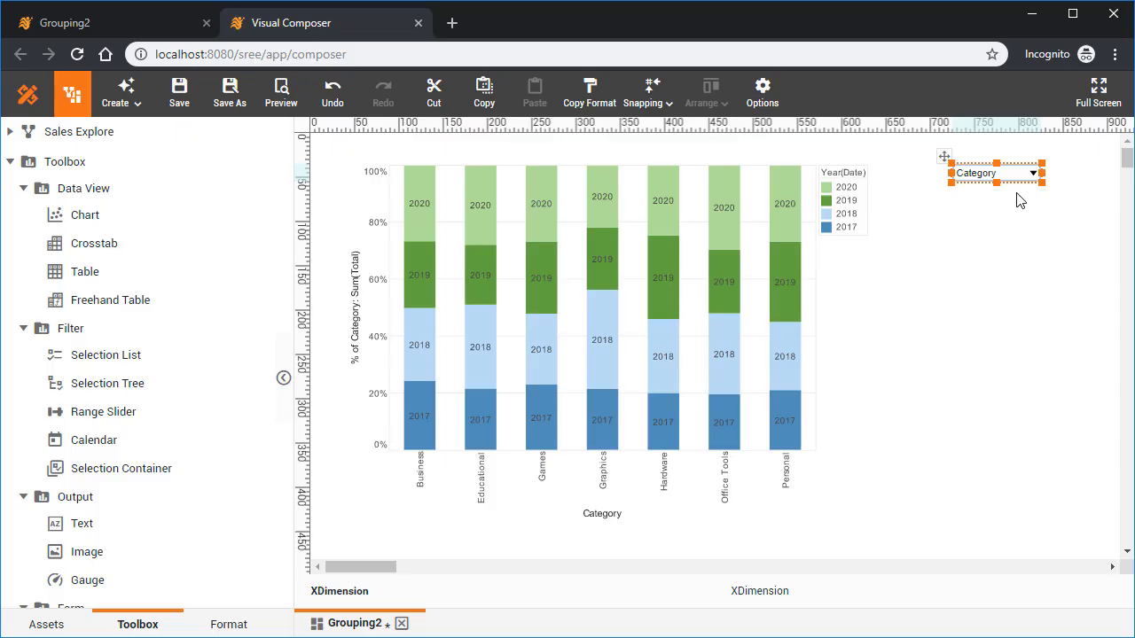
click(1019, 179)
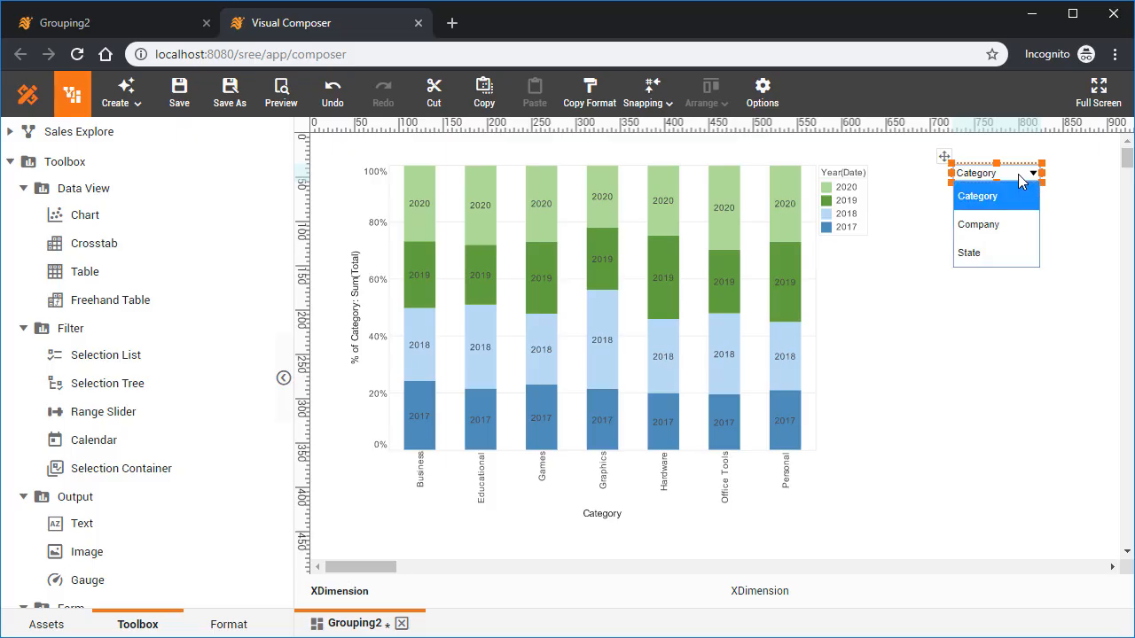
click(1021, 254)
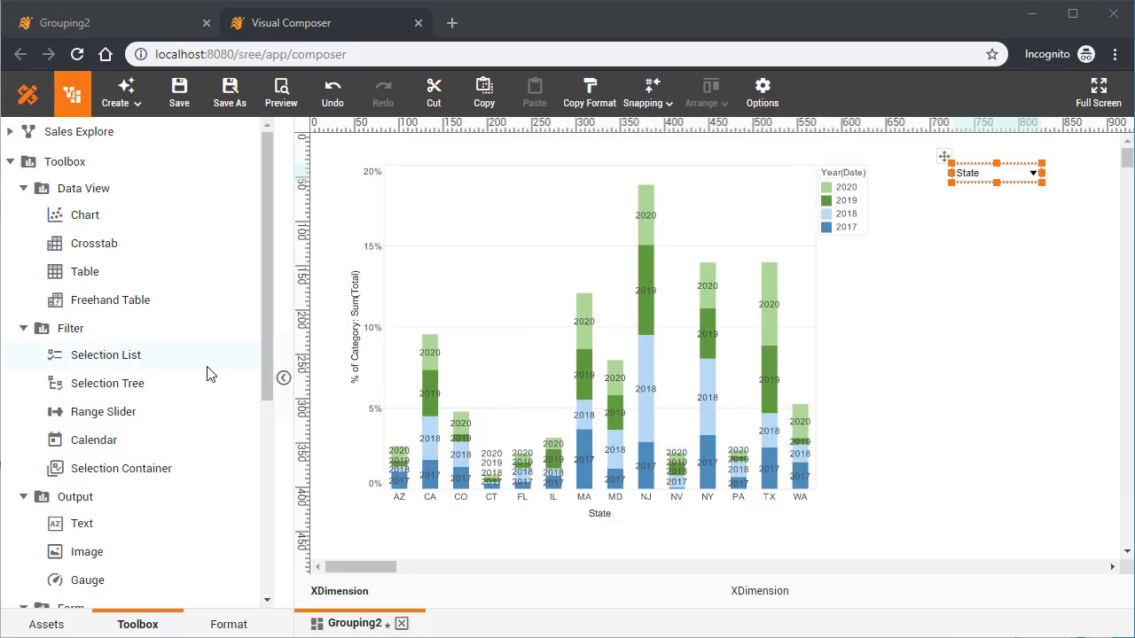
Step: Place a RadioButton below the ComboBox and add the Total and Quantity Purchased columns from the Sales table as its choices
scroll(208, 375, down, 4)
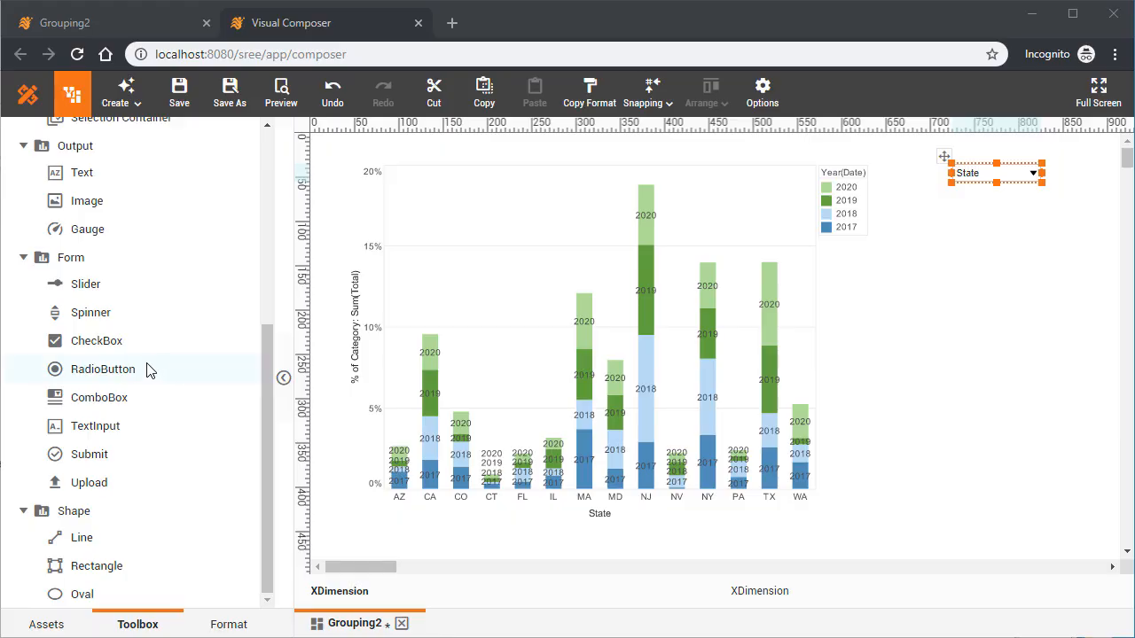
drag(177, 372, 971, 219)
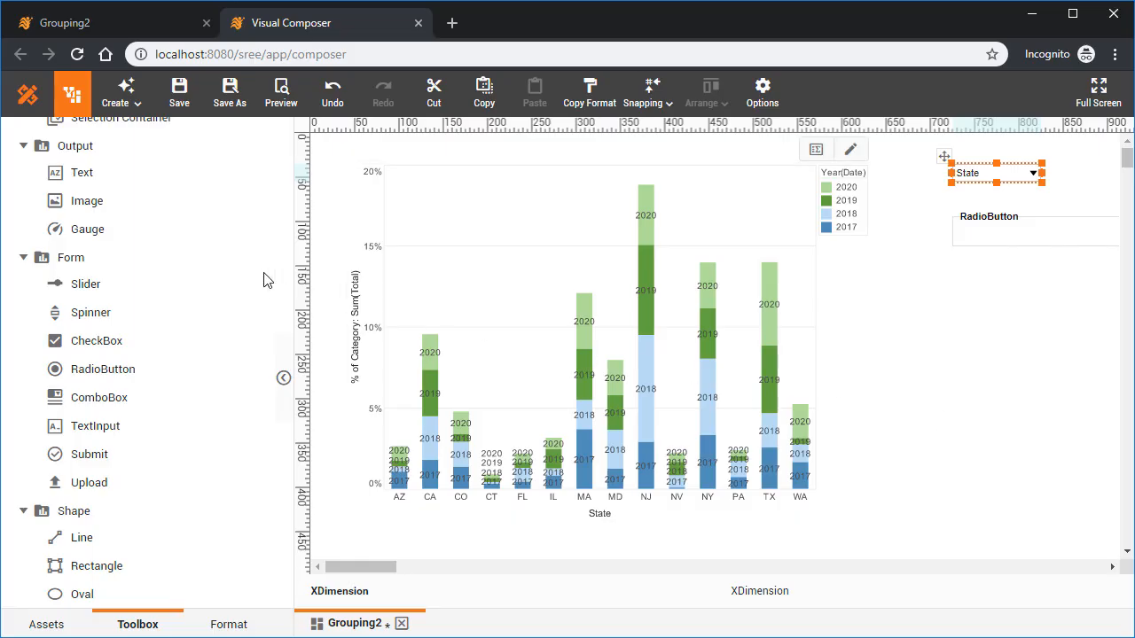
scroll(211, 278, up, 5)
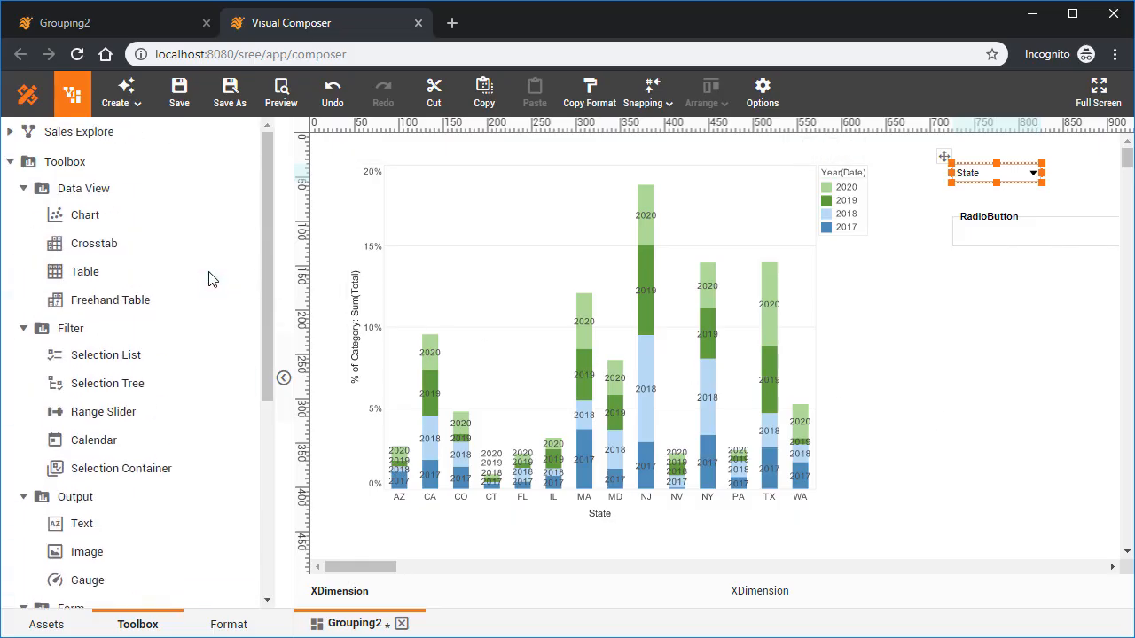
click(13, 133)
click(28, 170)
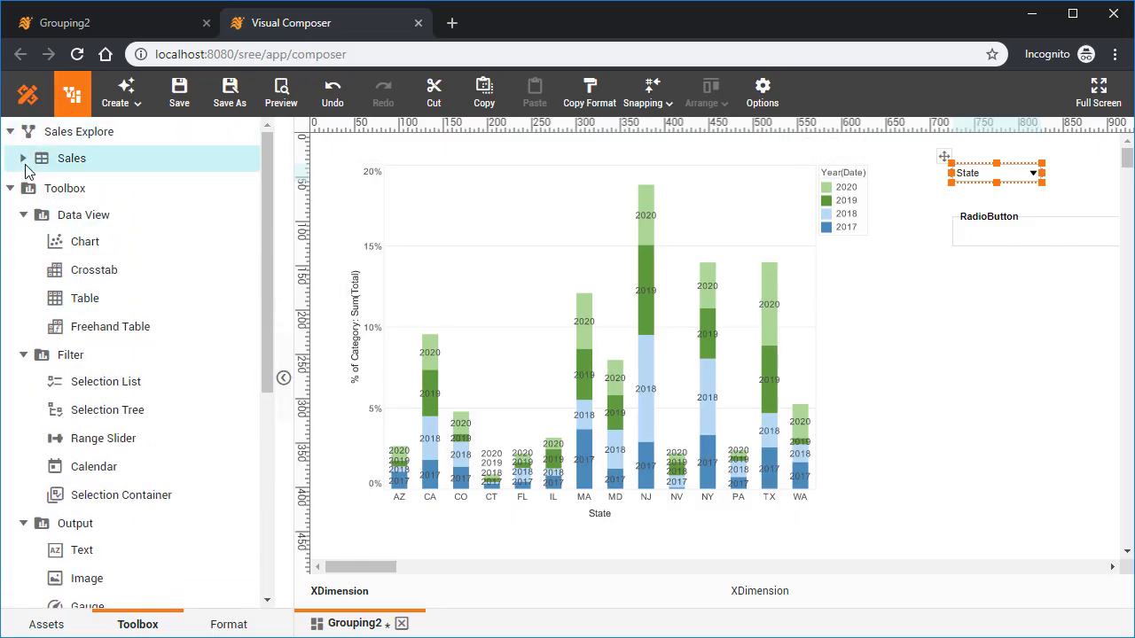
click(23, 159)
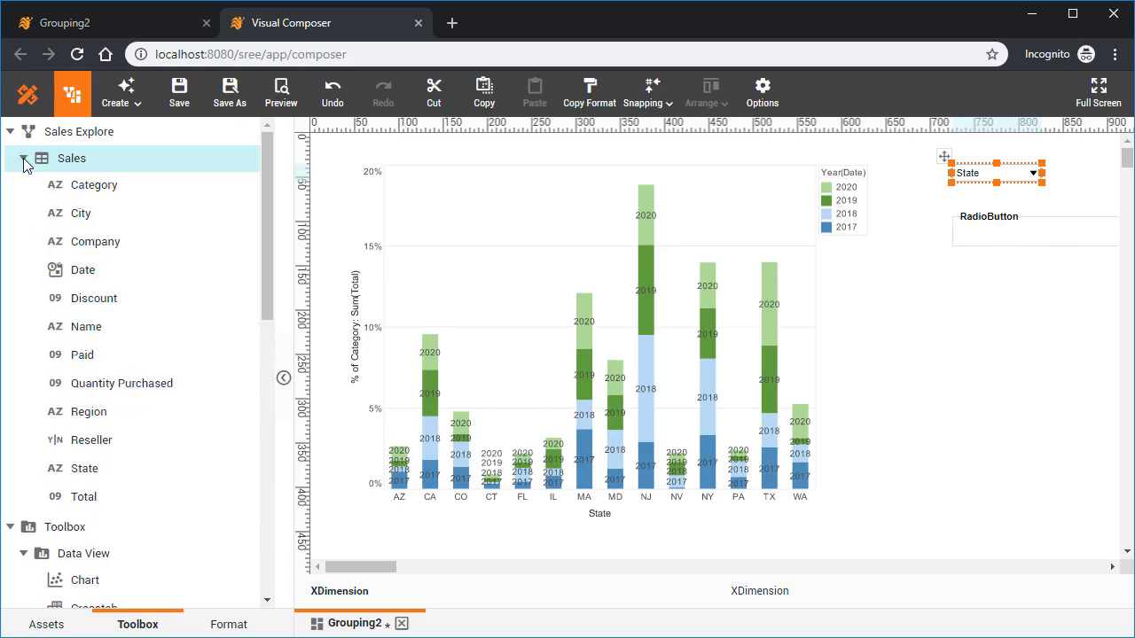
drag(109, 499, 983, 237)
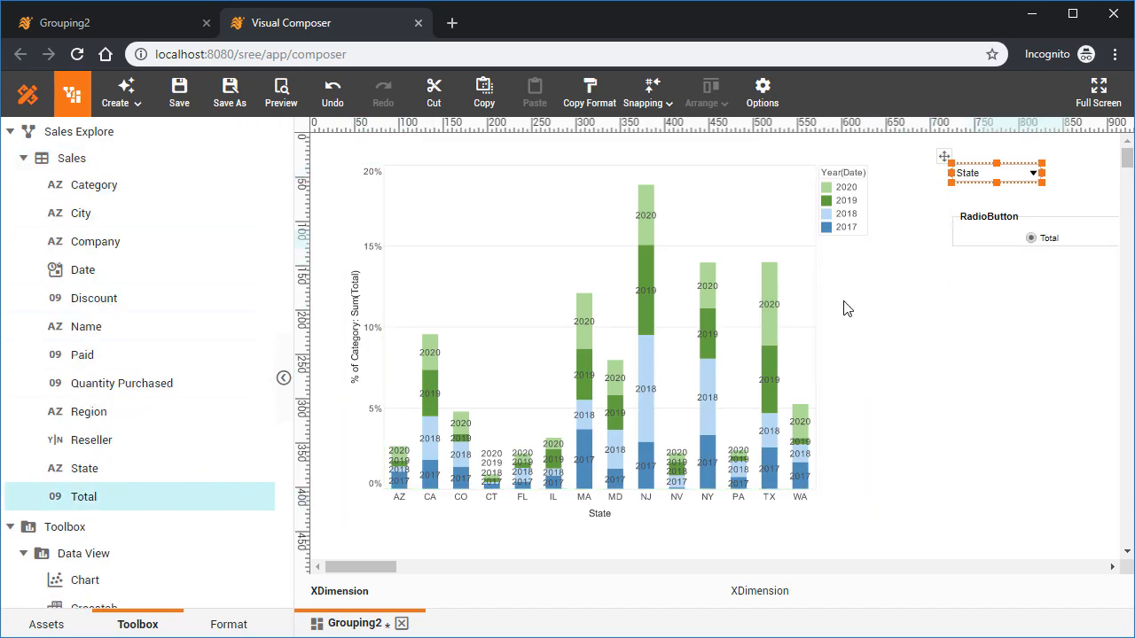
drag(185, 381, 964, 241)
Step: Make the RadioButton taller so its two choices stack, and narrow it to about 865 on the horizontal ruler
click(984, 221)
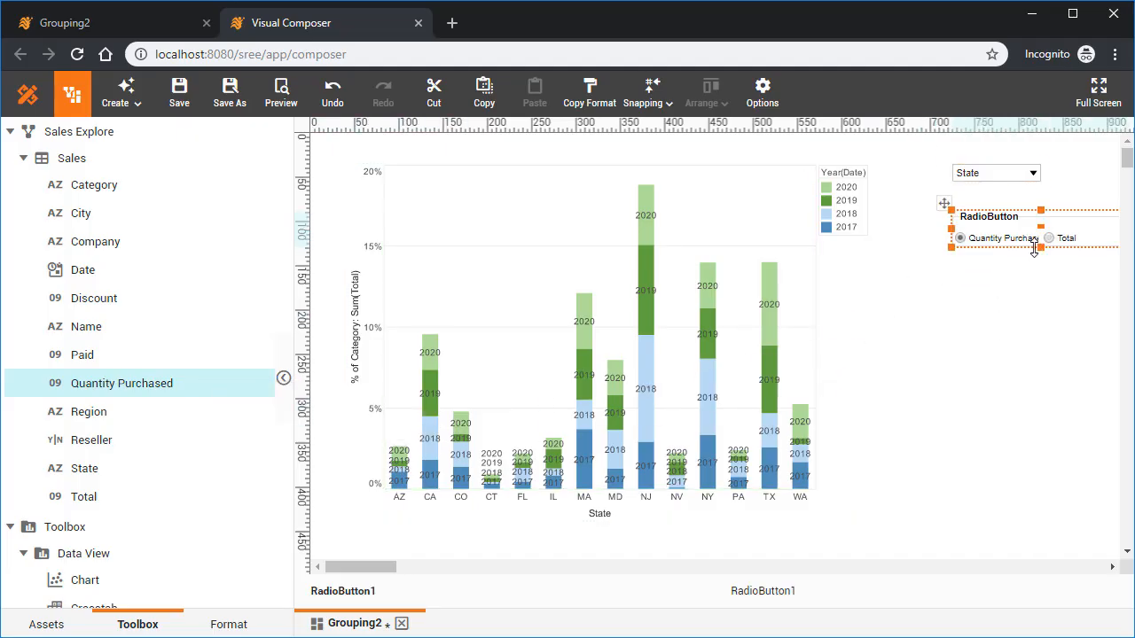
drag(1042, 248, 1043, 271)
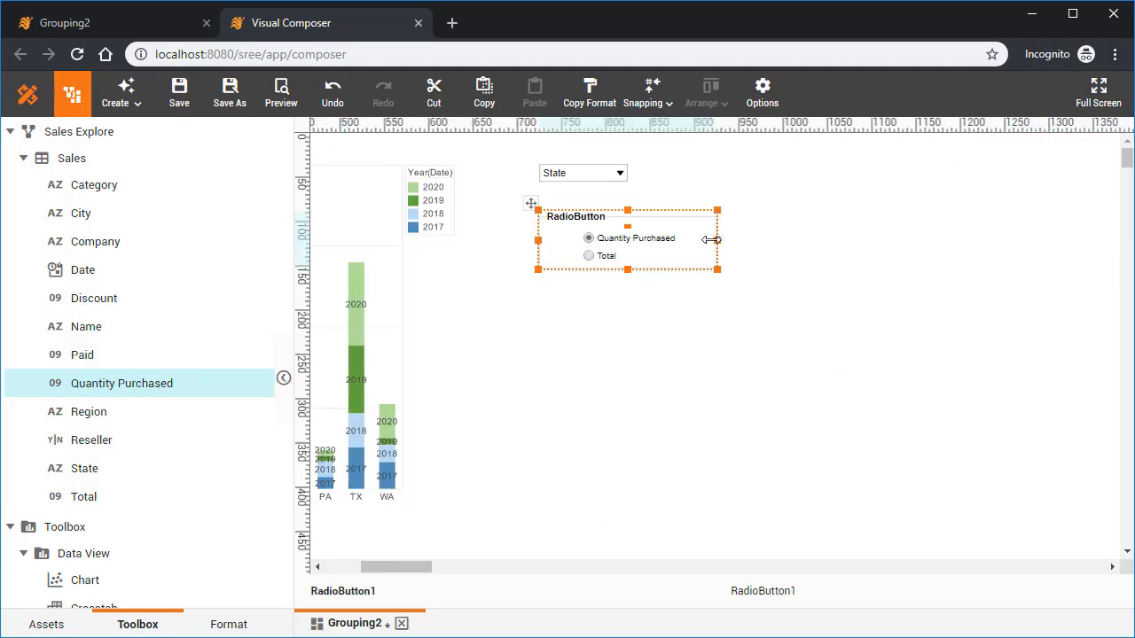
drag(714, 240, 663, 240)
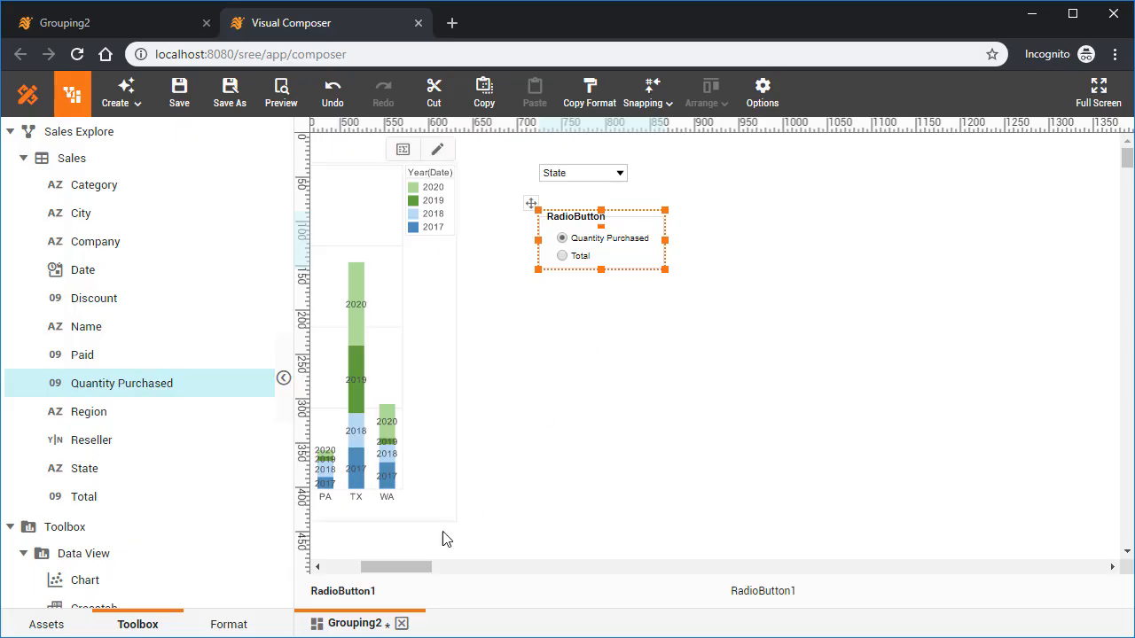
drag(412, 568, 377, 568)
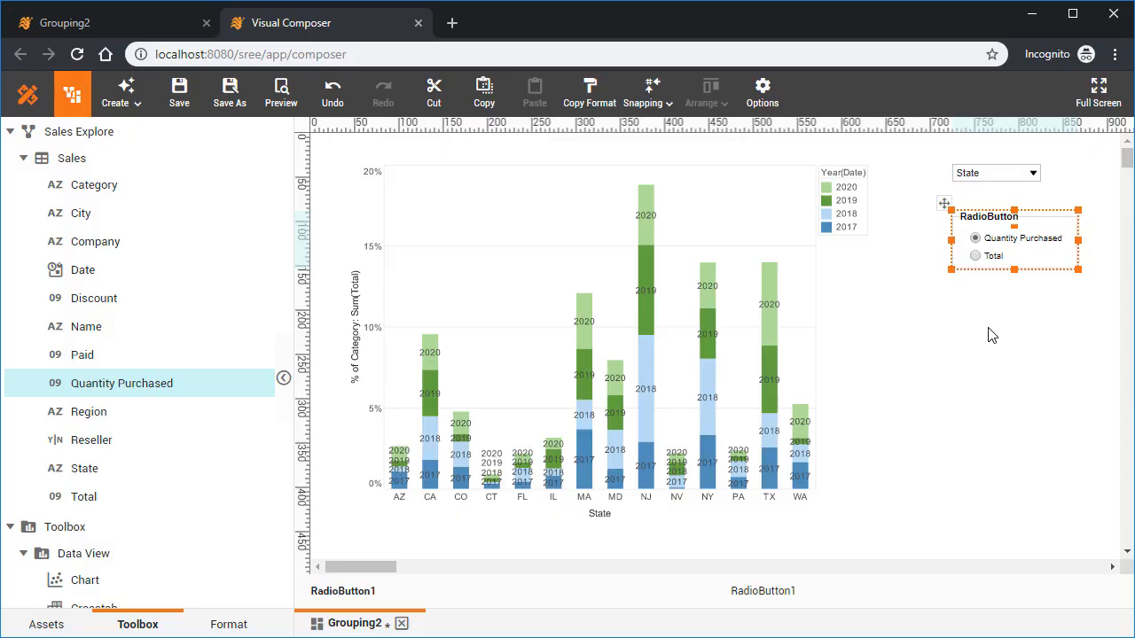
Step: Place a second RadioButton below the first, enable embedded list values in its properties and open that list for editing
scroll(172, 426, down, 7)
drag(155, 497, 949, 302)
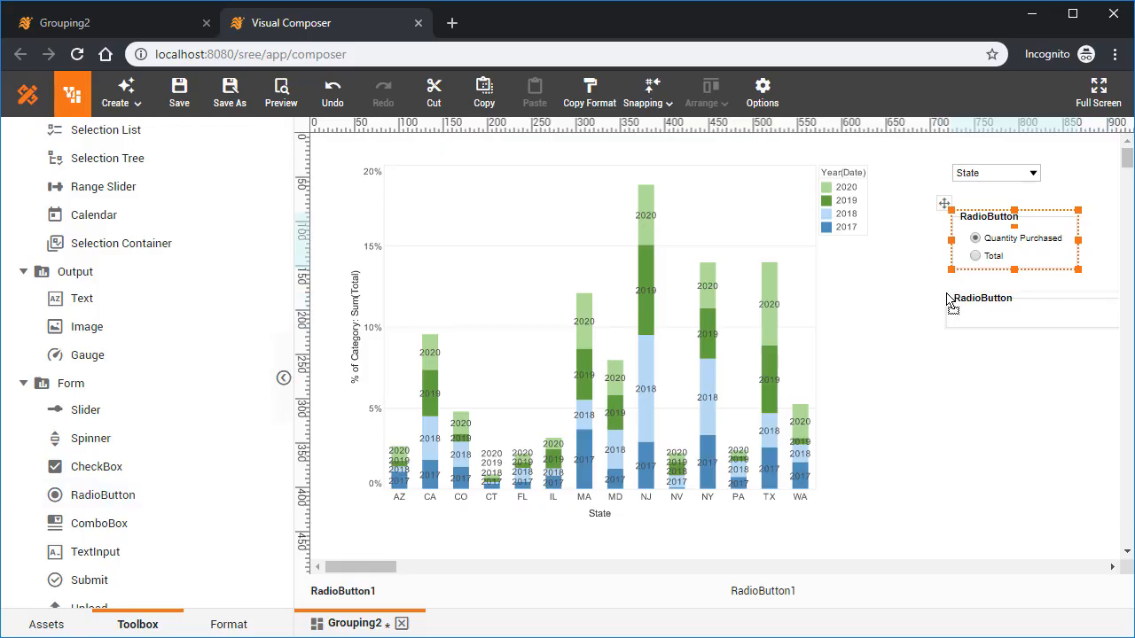
right_click(1008, 320)
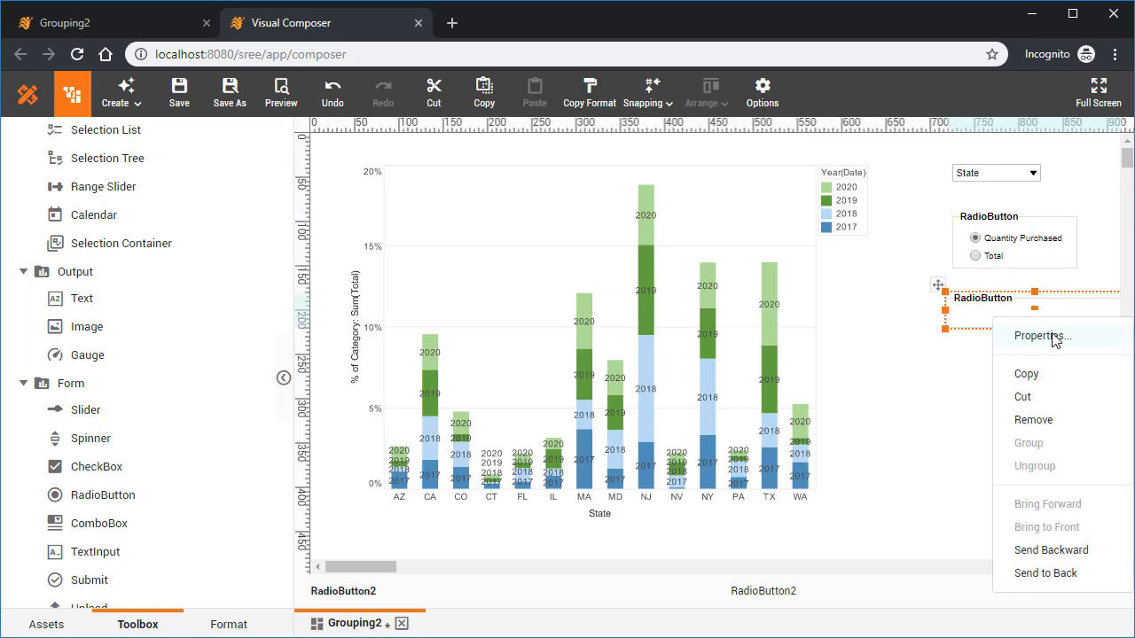
click(1043, 336)
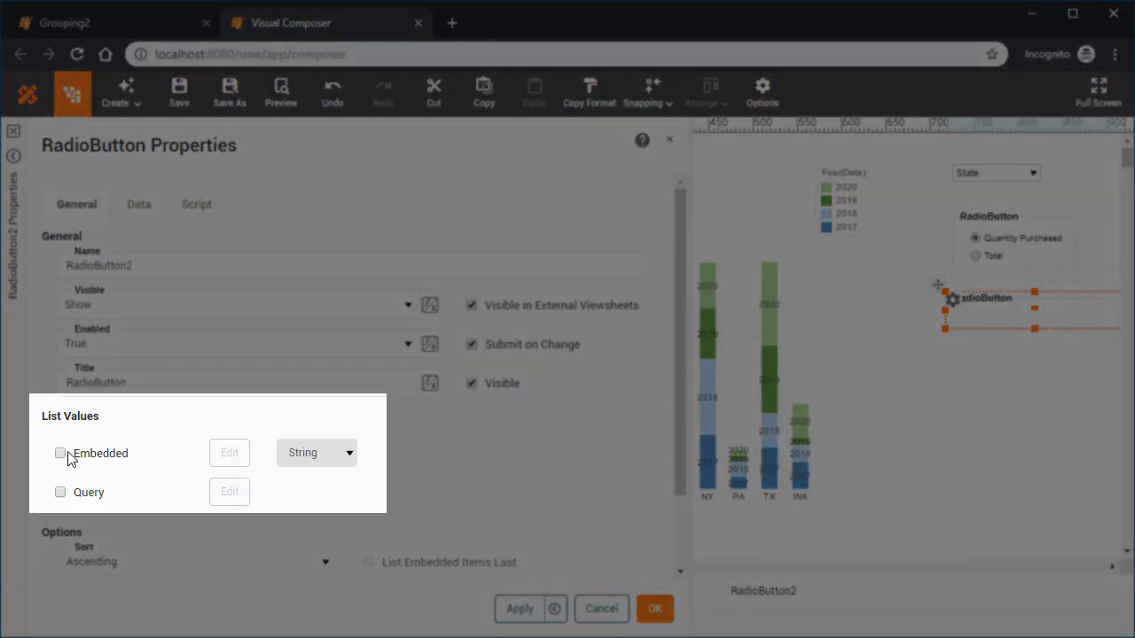
click(61, 453)
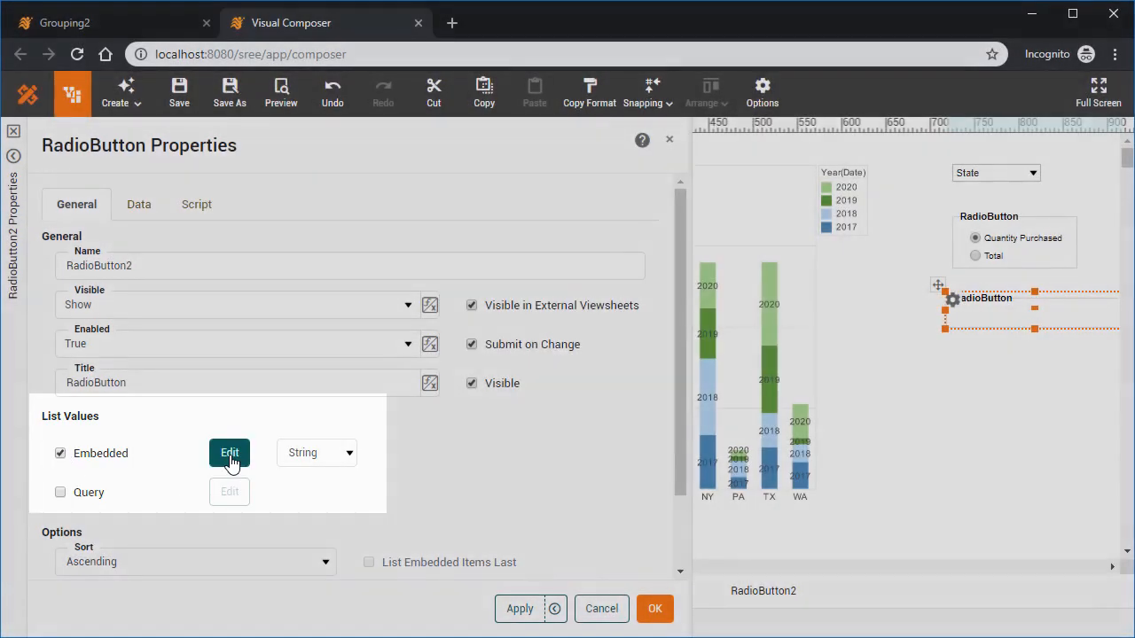
click(231, 461)
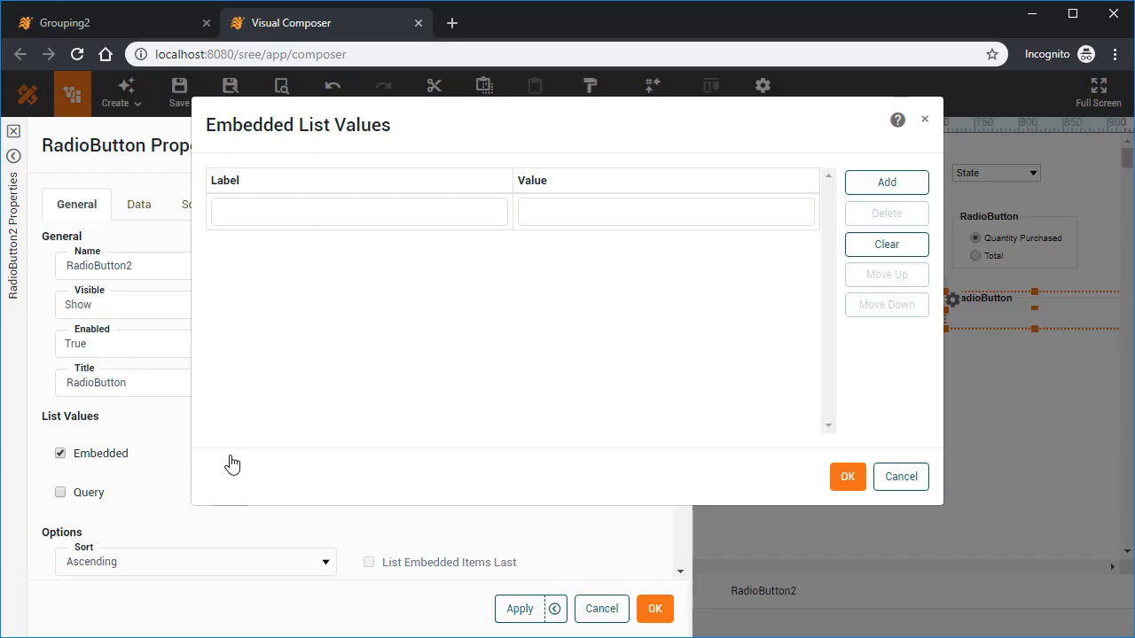
Step: Add the entries Average and Sum to the embedded list, using the same text for label and value, and confirm the list
click(390, 214)
text(Average)
key(Tab)
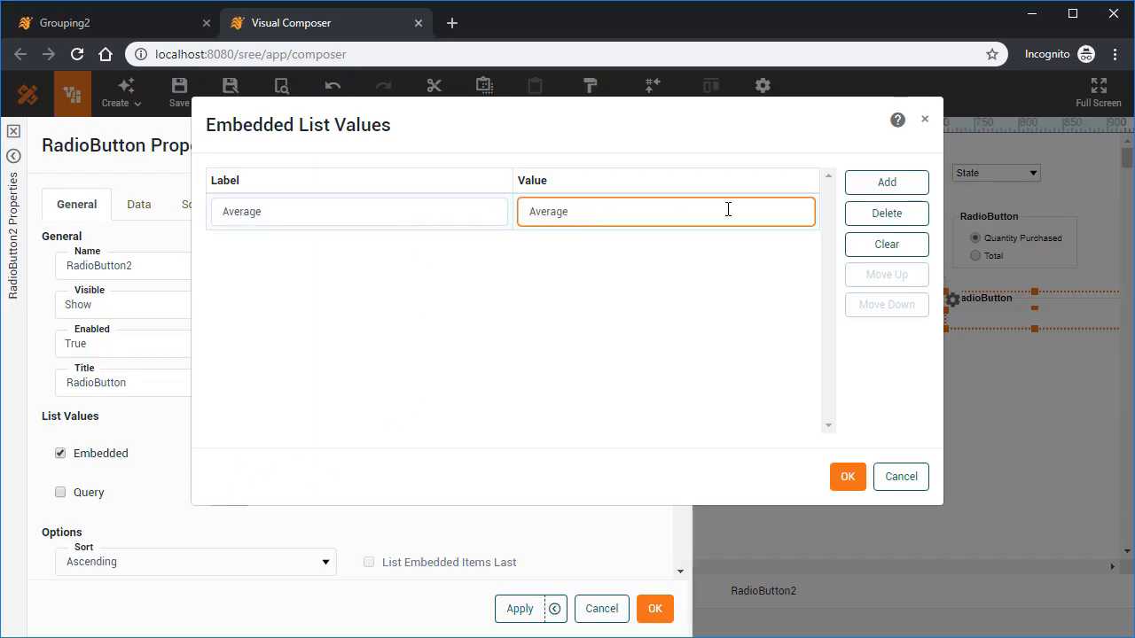
click(879, 188)
click(374, 250)
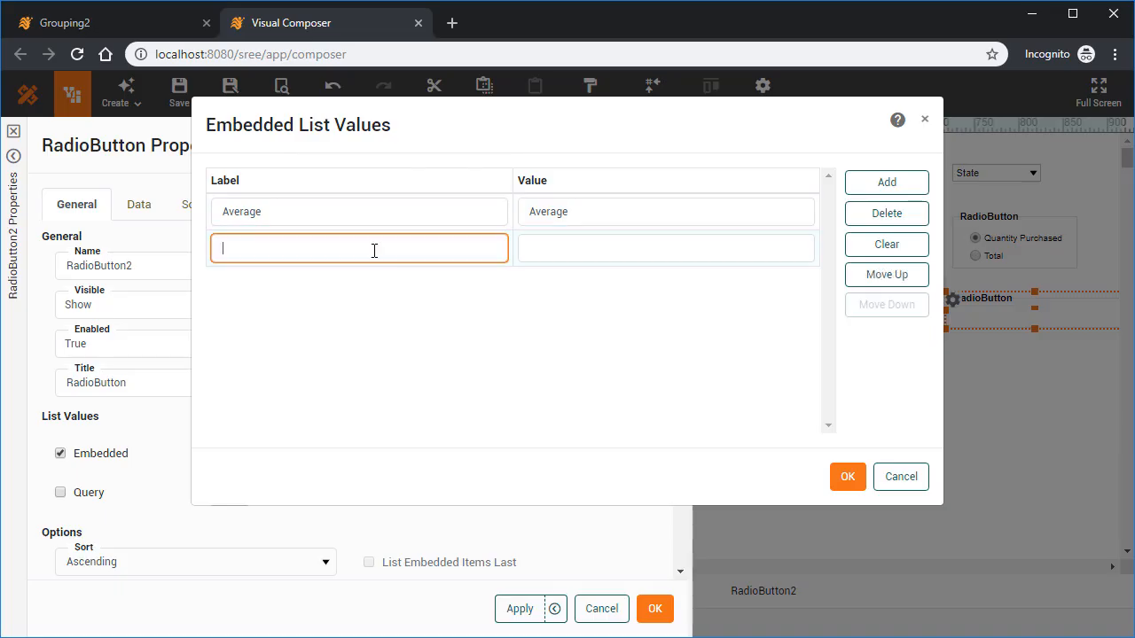
text(Sum)
key(Tab)
text(Sum)
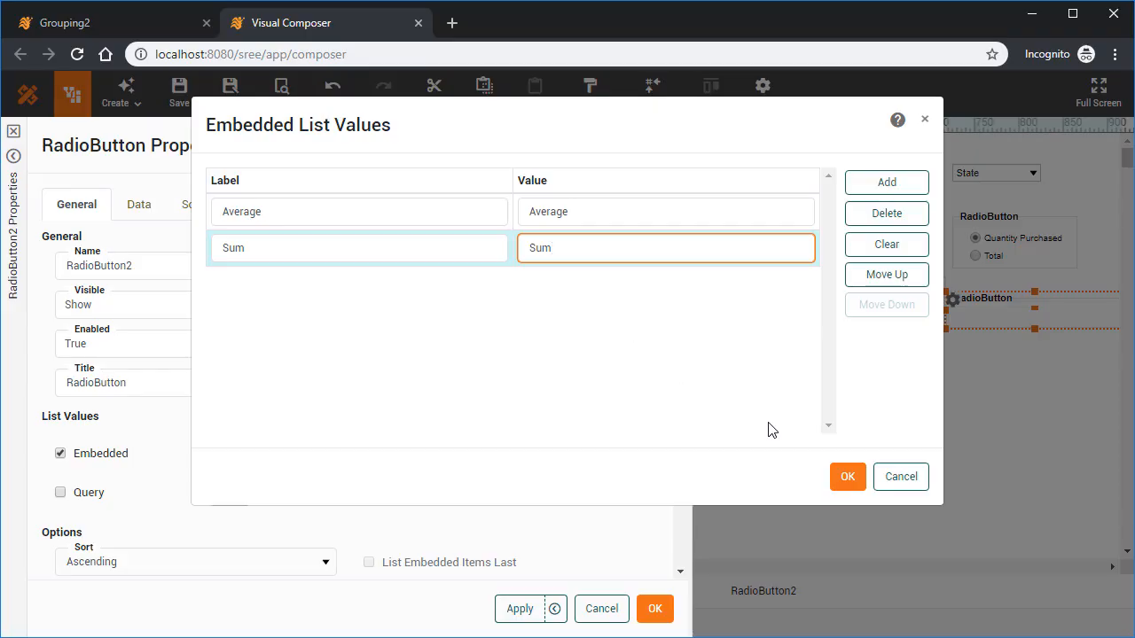
click(847, 477)
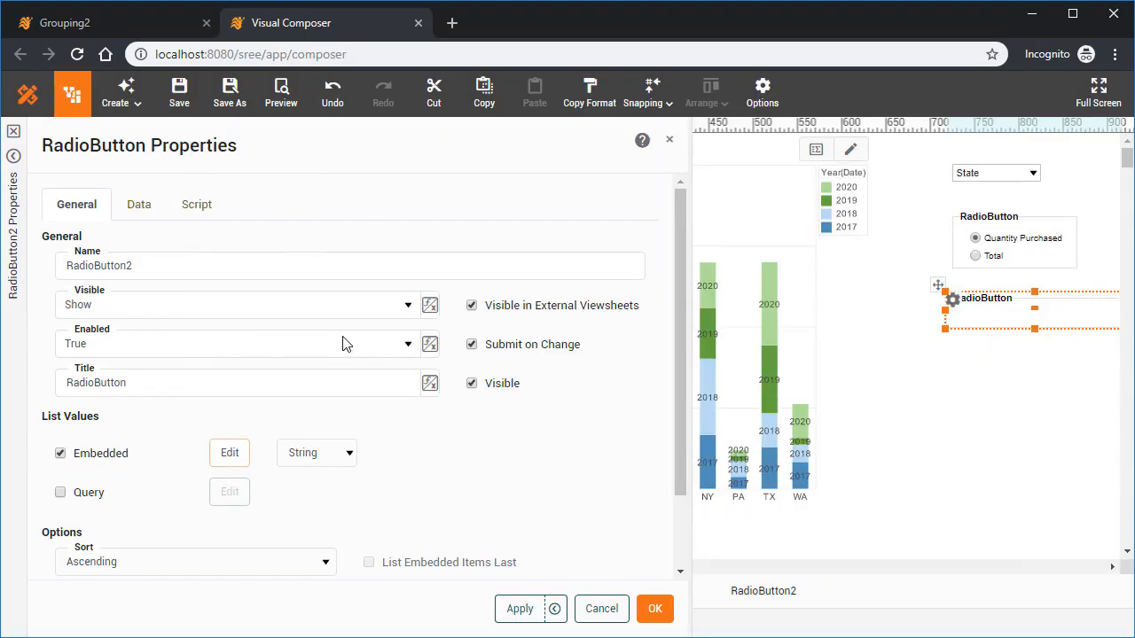
Step: Rename the second RadioButton to AggregationMethod and apply its properties
double_click(97, 265)
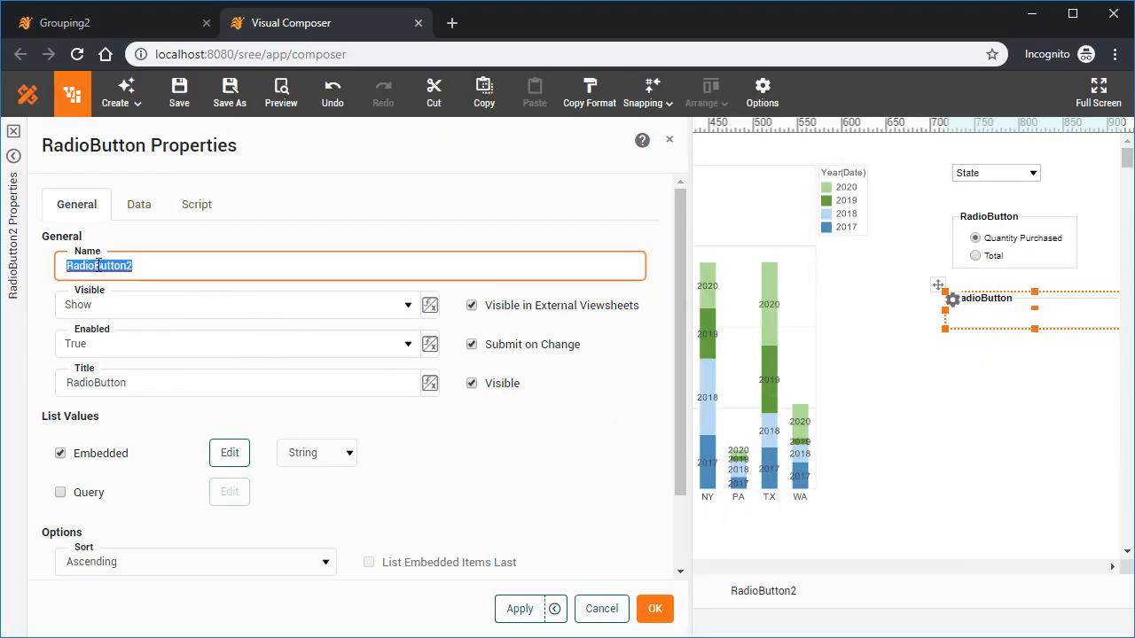
text(AggregationMethod)
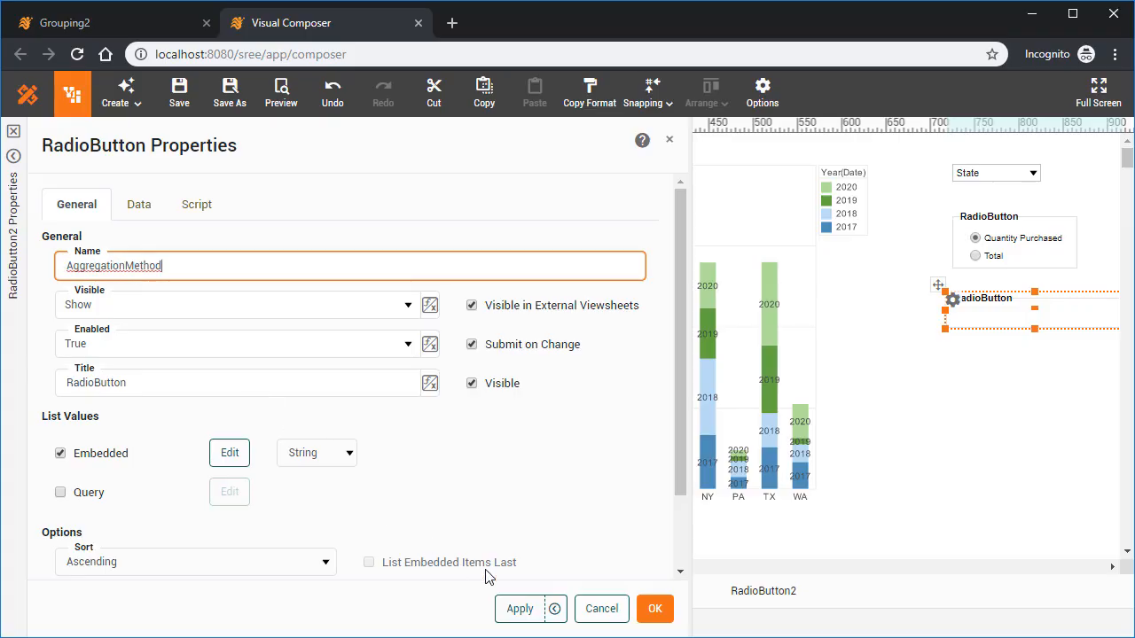
click(654, 610)
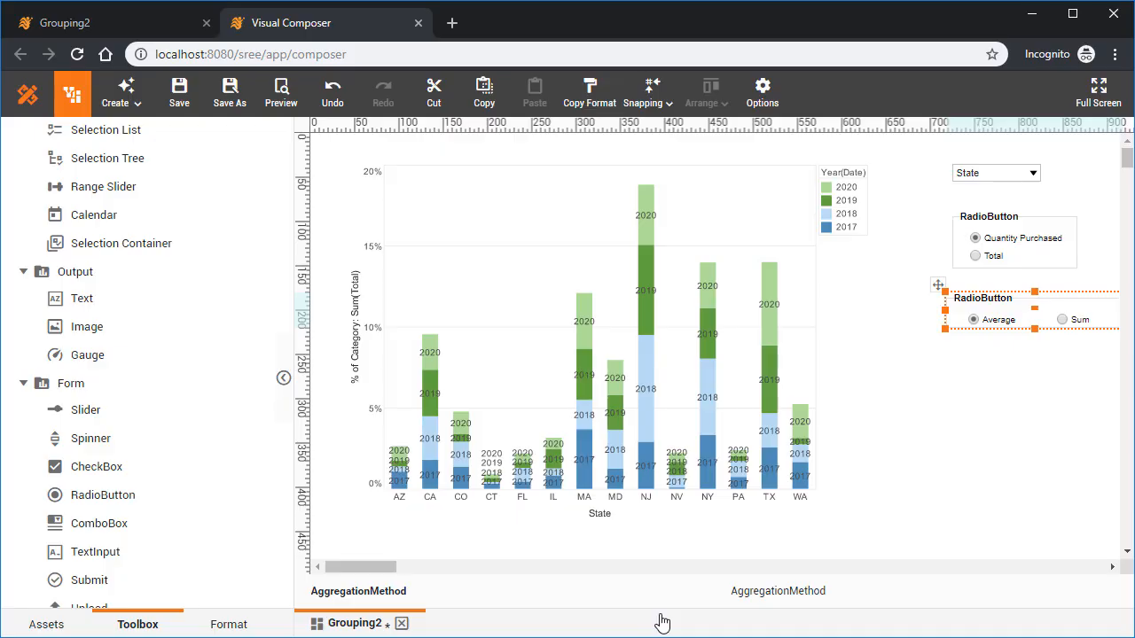
Step: Rename the RadioButton with the Quantity Purchased and Total choices to YMeasure in its properties
right_click(993, 228)
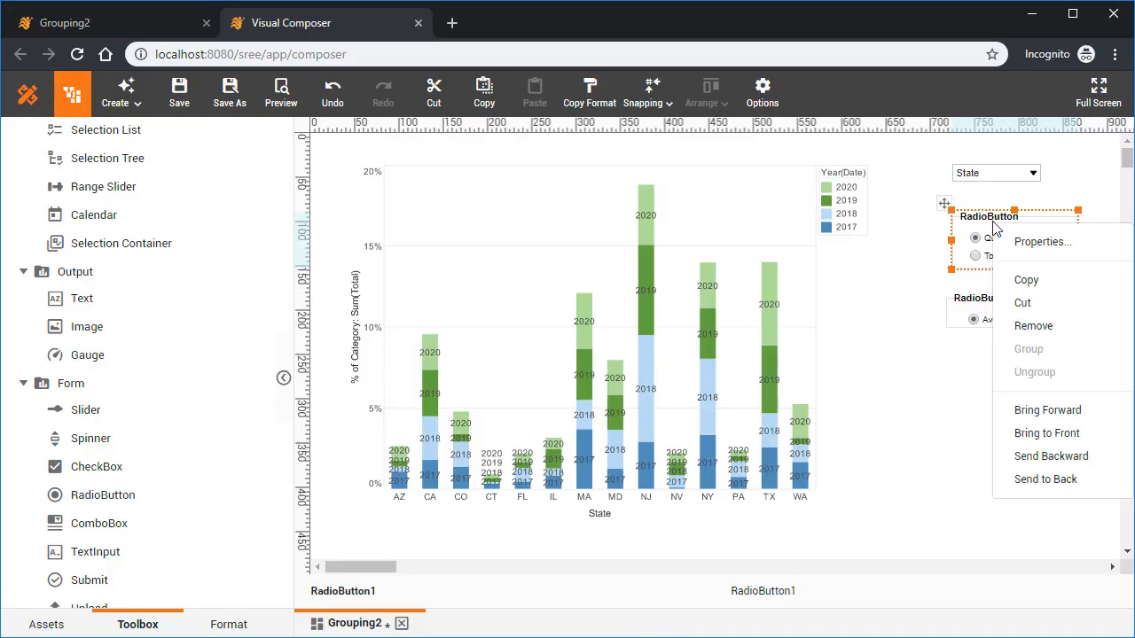
click(1084, 245)
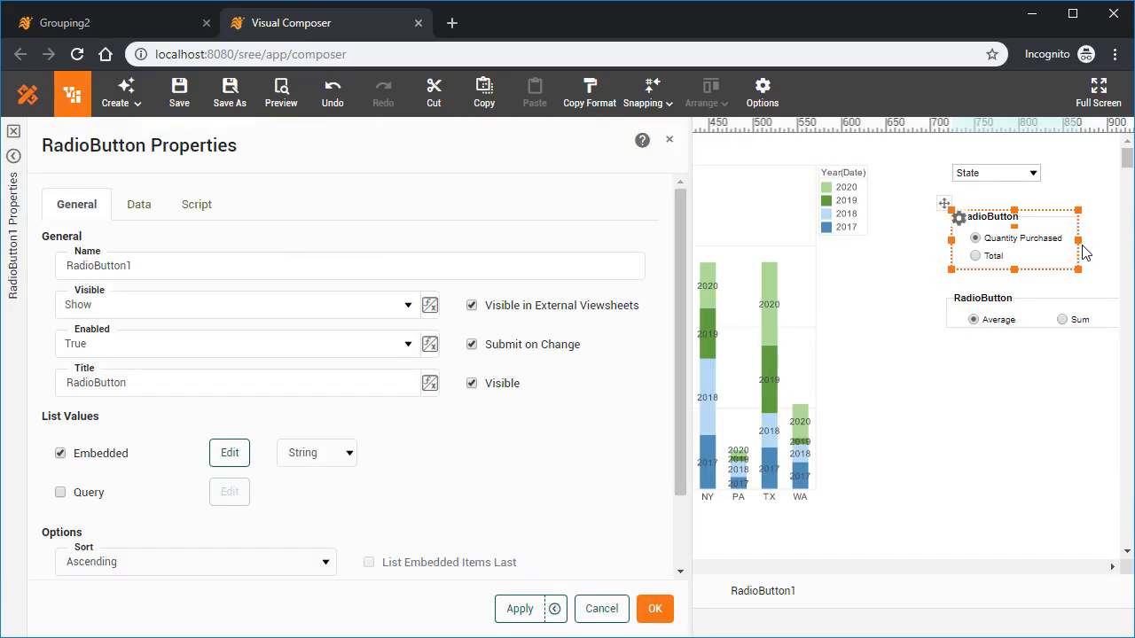
double_click(103, 266)
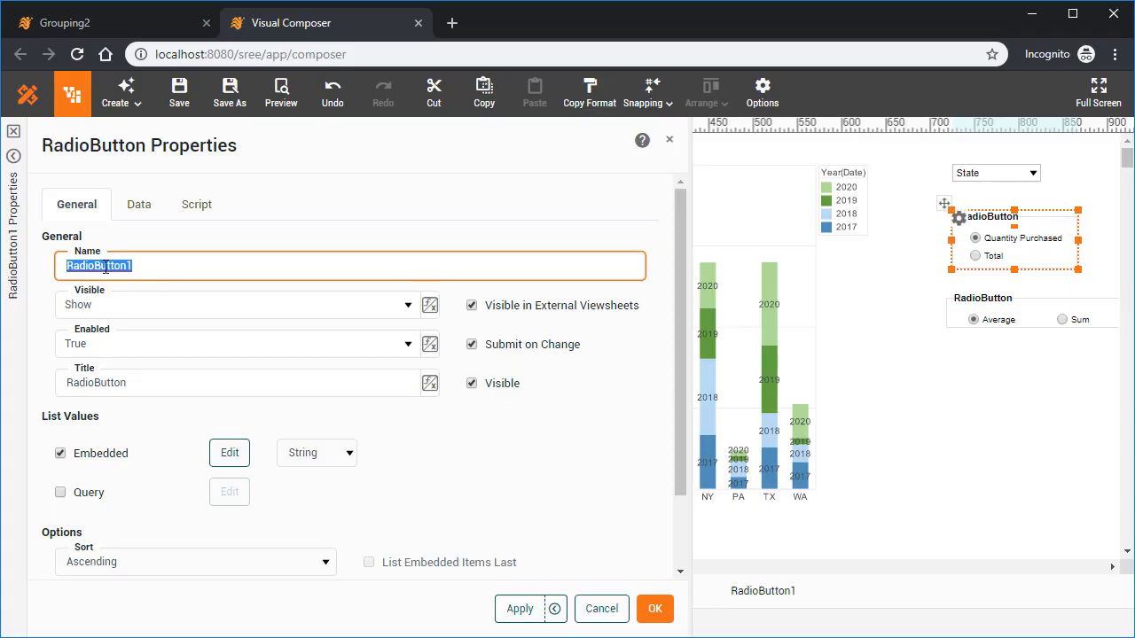
text(YMeasure)
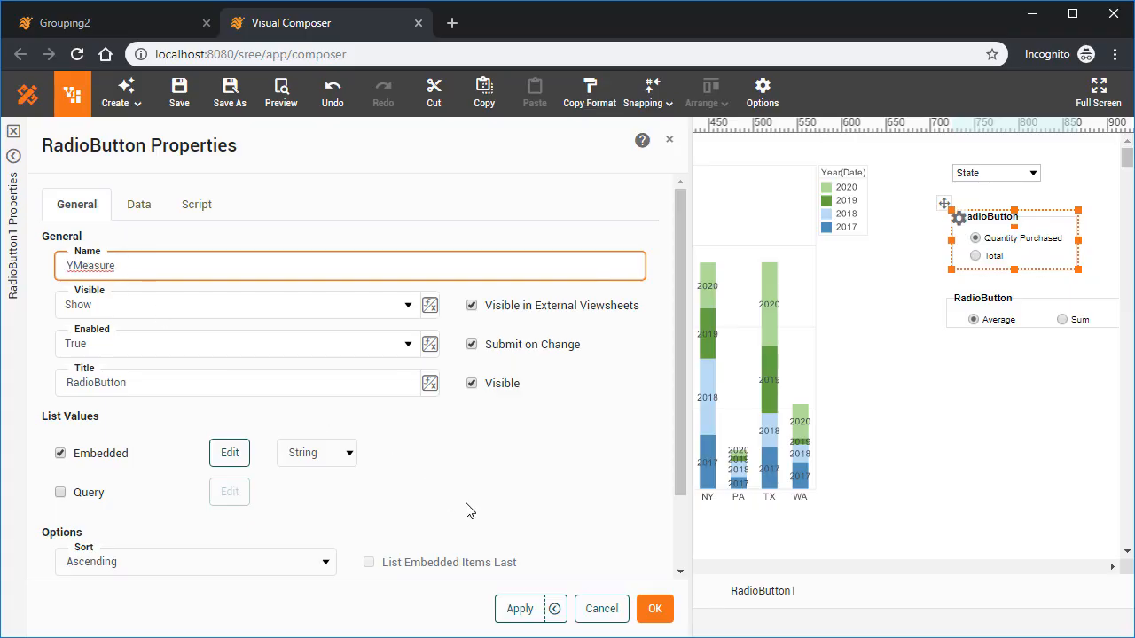
click(645, 603)
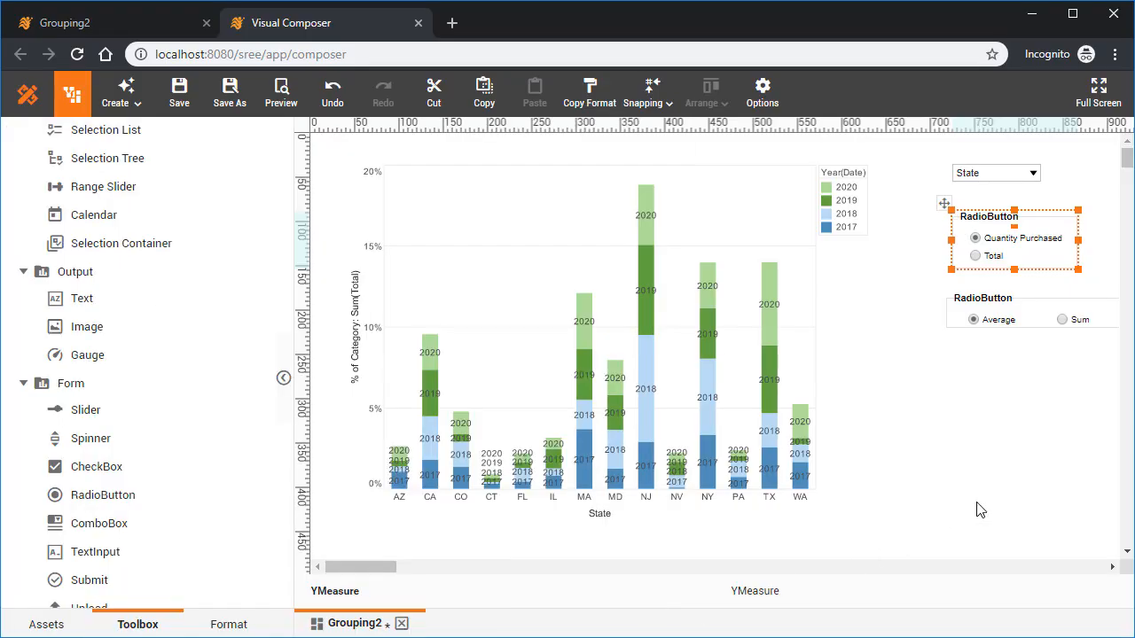
Step: Narrow the AggregationMethod RadioButton to about the width of the YMeasure RadioButton above it
click(1031, 304)
drag(1002, 310, 952, 307)
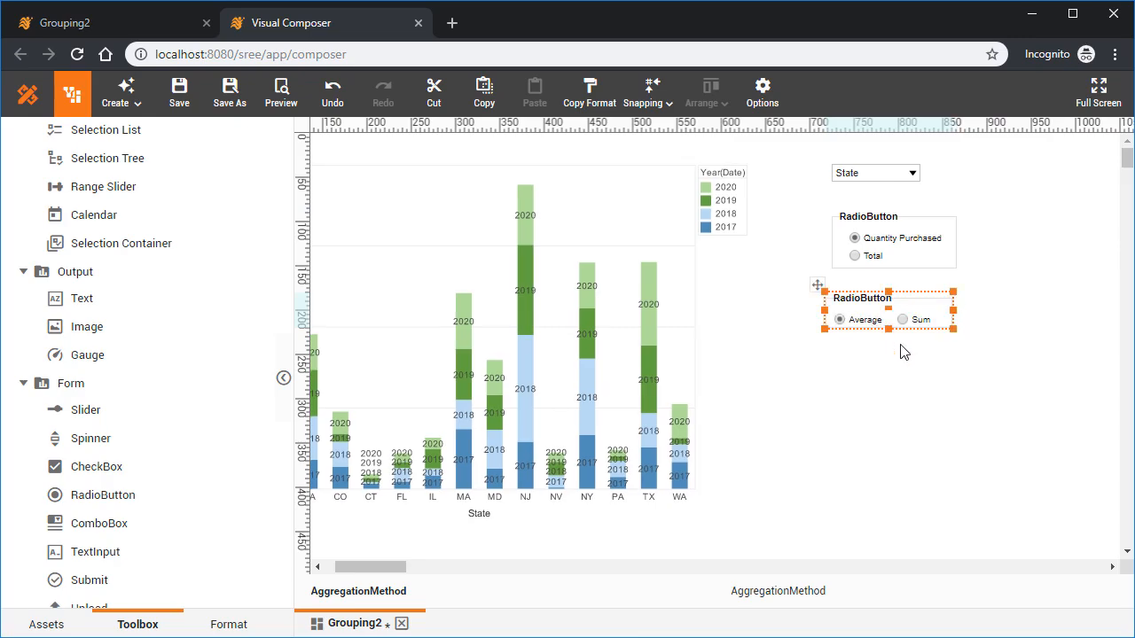
drag(362, 563, 352, 565)
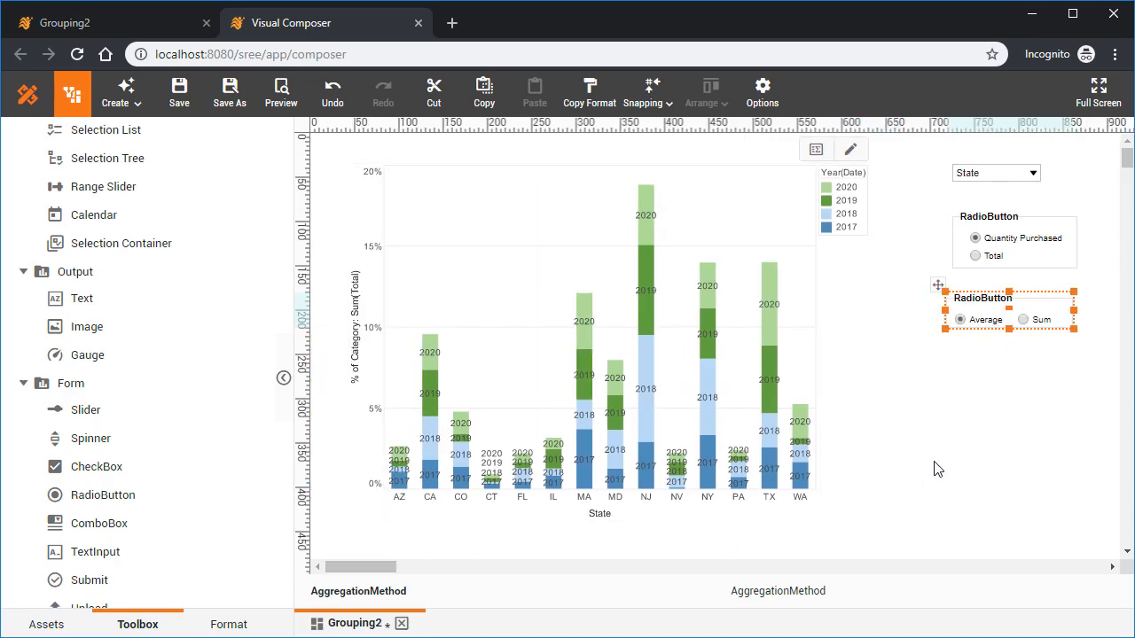
Step: Select the XDimension, YMeasure and AggregationMethod controls together and align their left edges
click(999, 410)
drag(936, 158, 1009, 321)
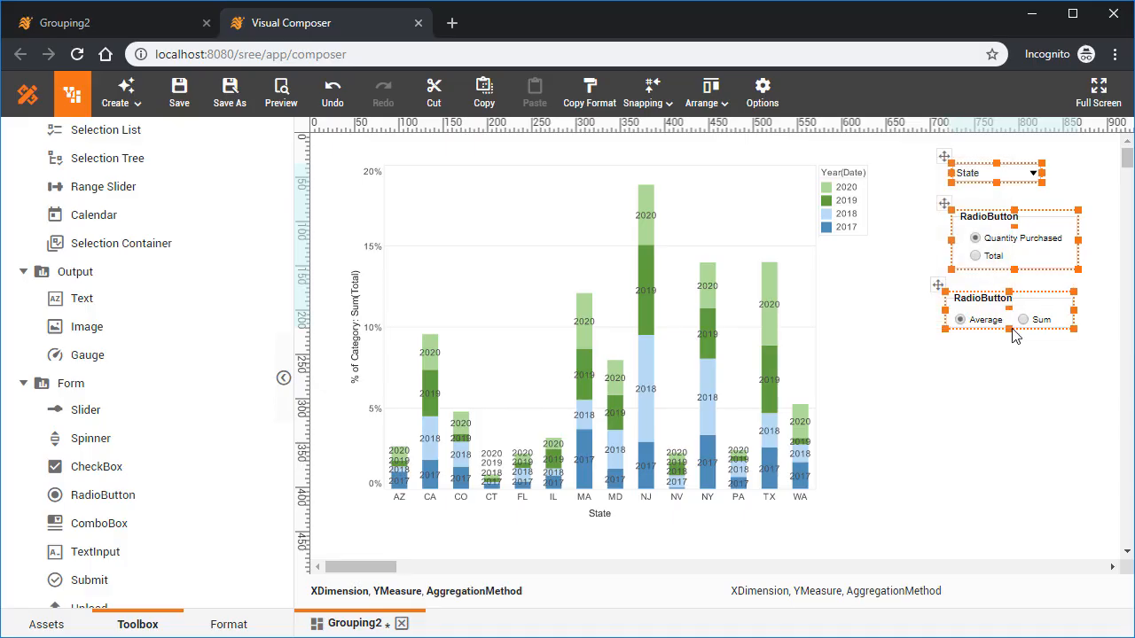
click(725, 106)
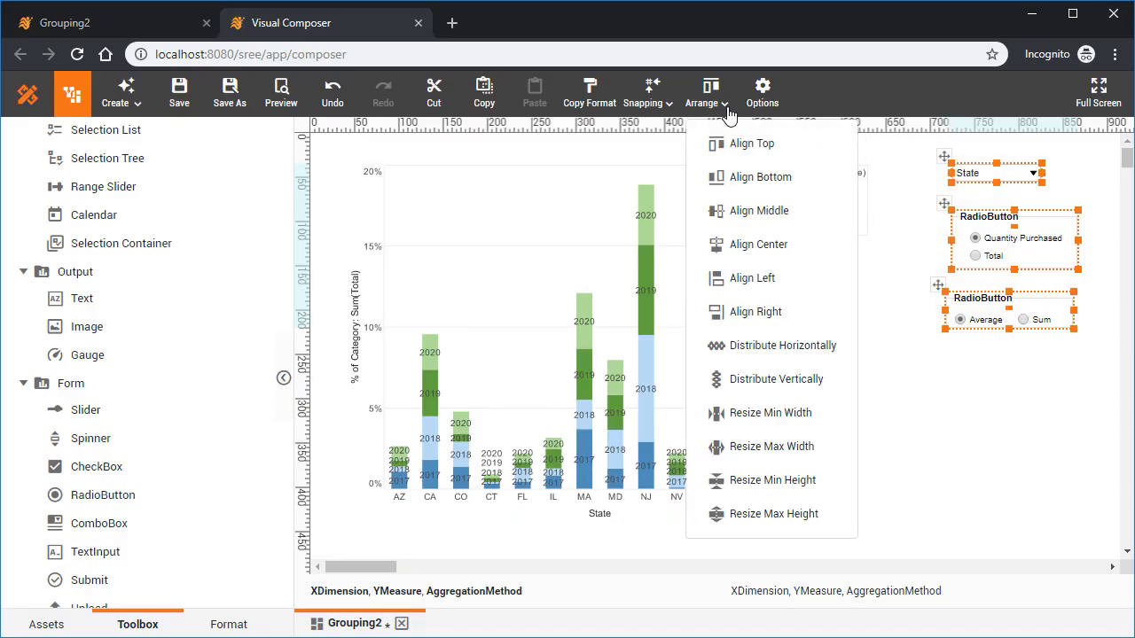
click(794, 282)
click(933, 400)
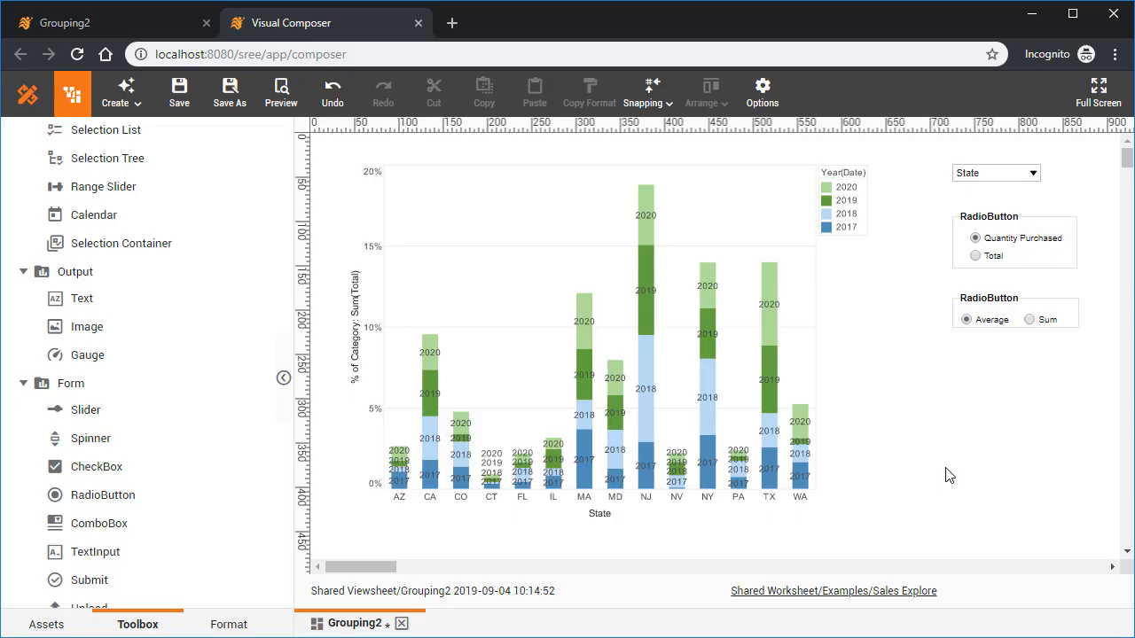
Step: Open the chart for editing and bind its Y measure to the variable $(YMeasure)
click(850, 152)
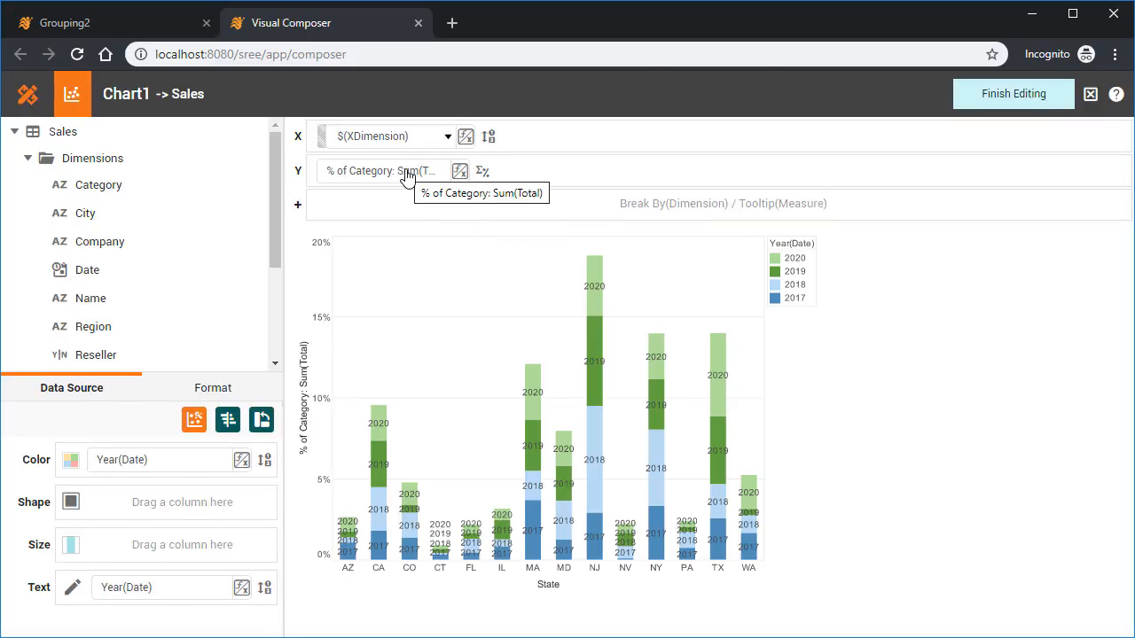
click(460, 172)
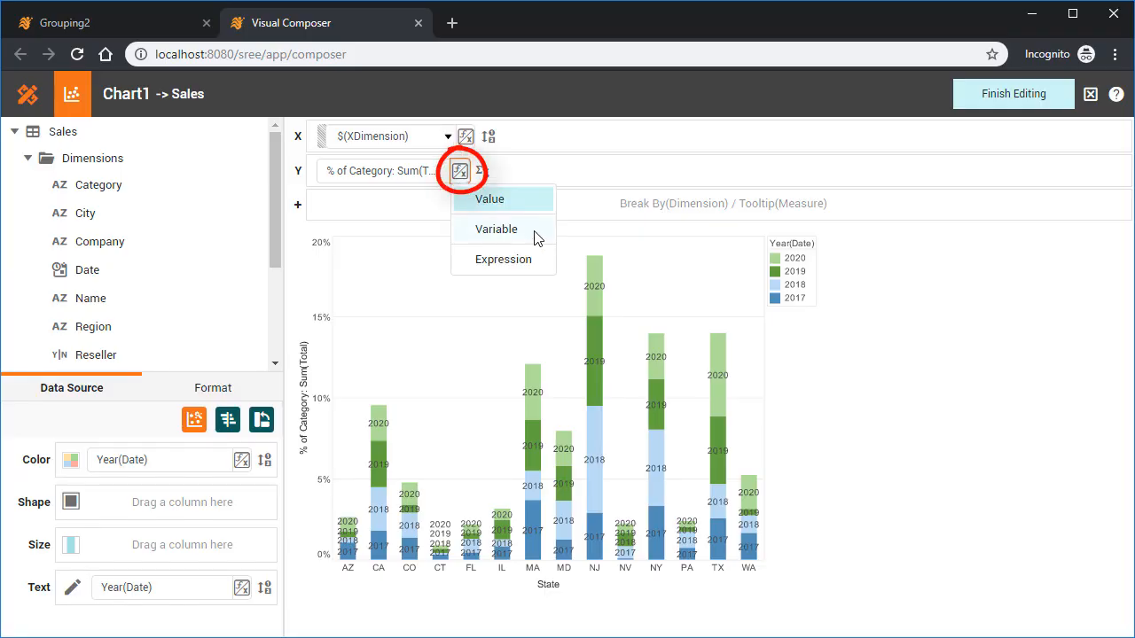
click(496, 230)
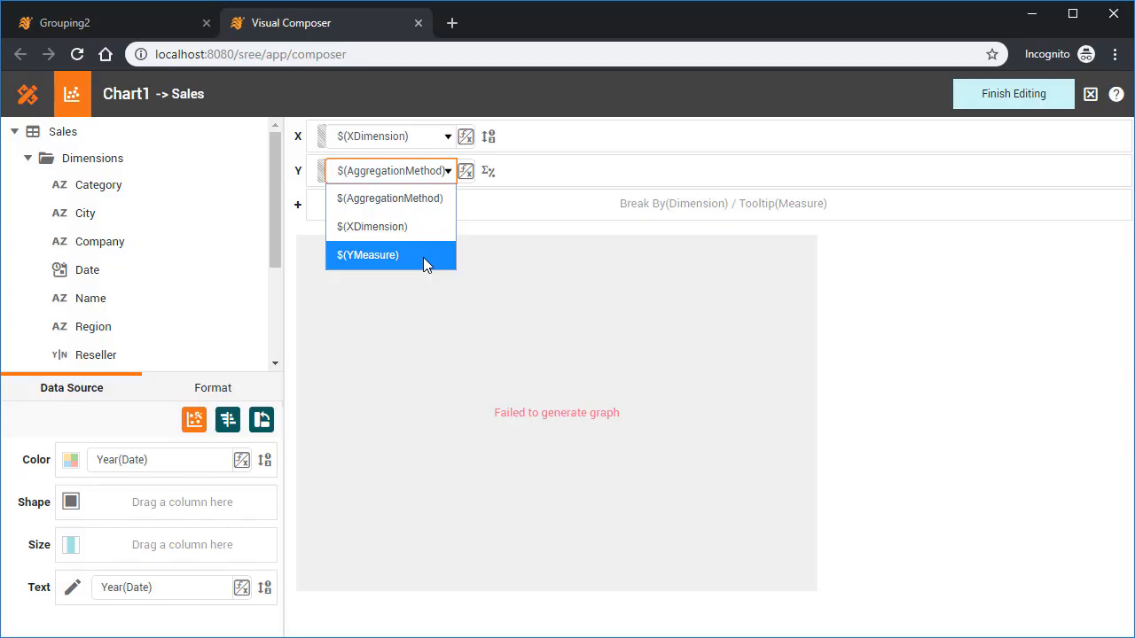
click(423, 258)
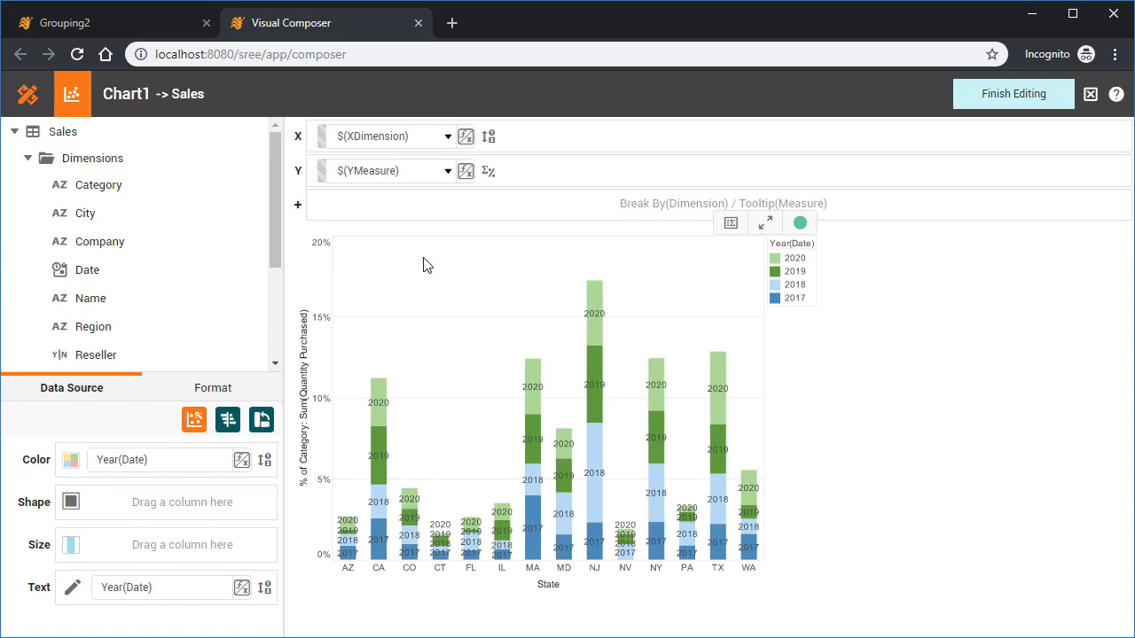
Step: Set the Y measure's aggregate to the variable $(AggregationMethod) and apply the setting
click(490, 175)
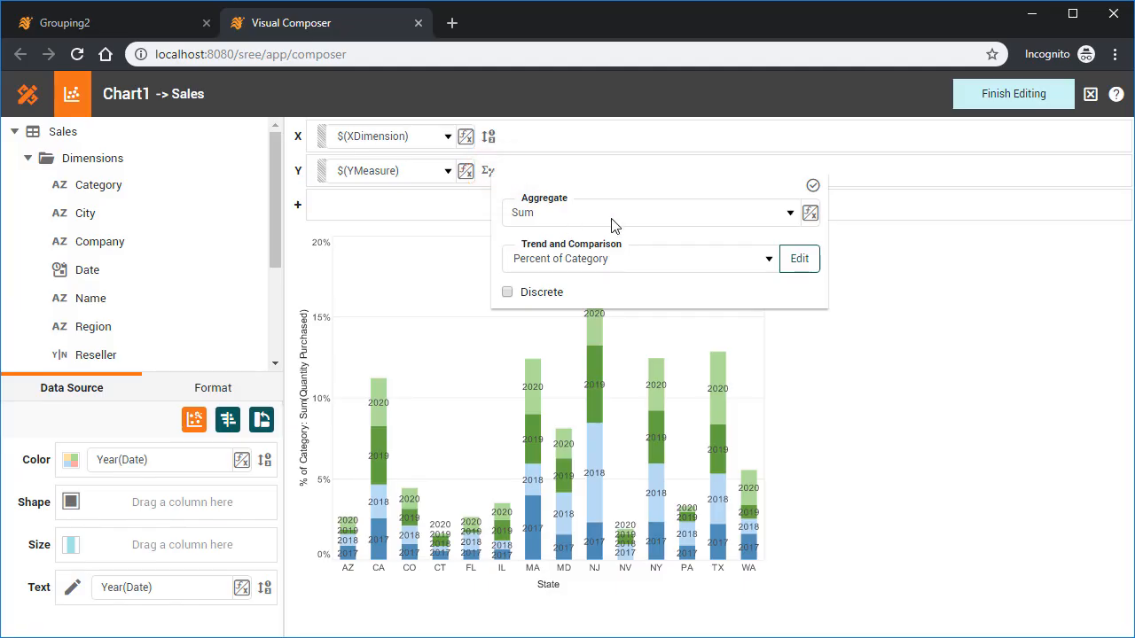
click(809, 220)
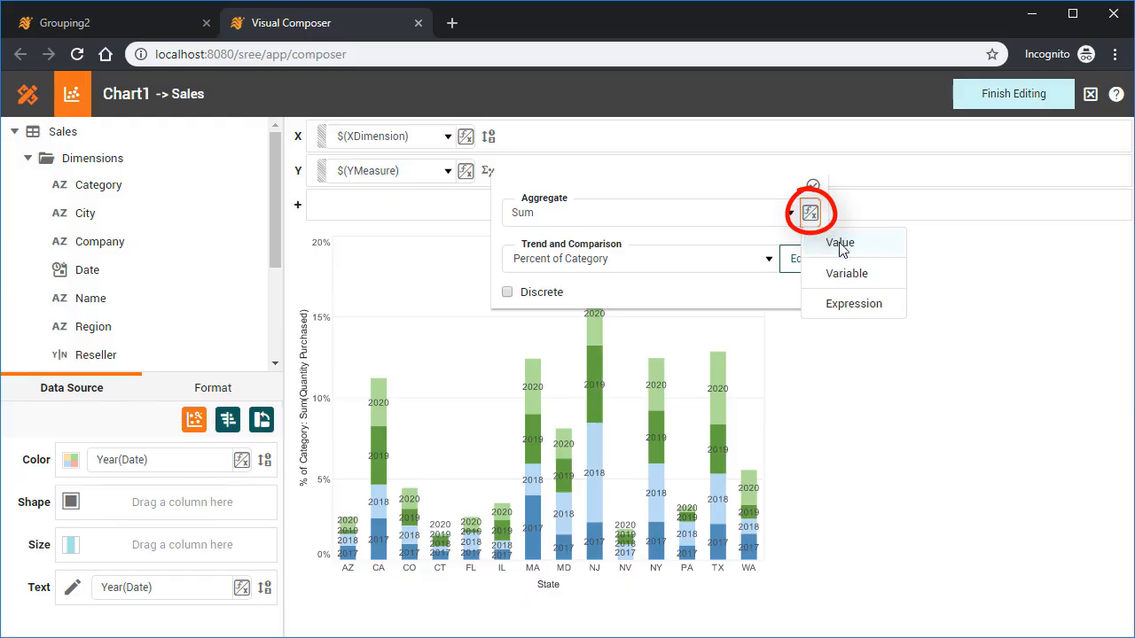
click(885, 279)
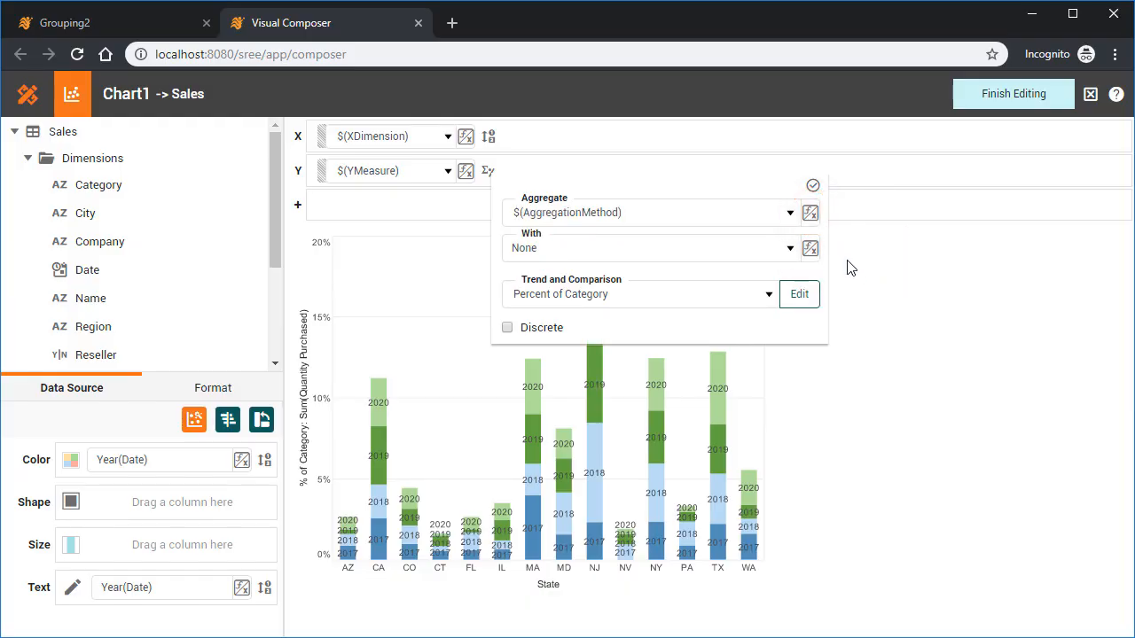
click(791, 216)
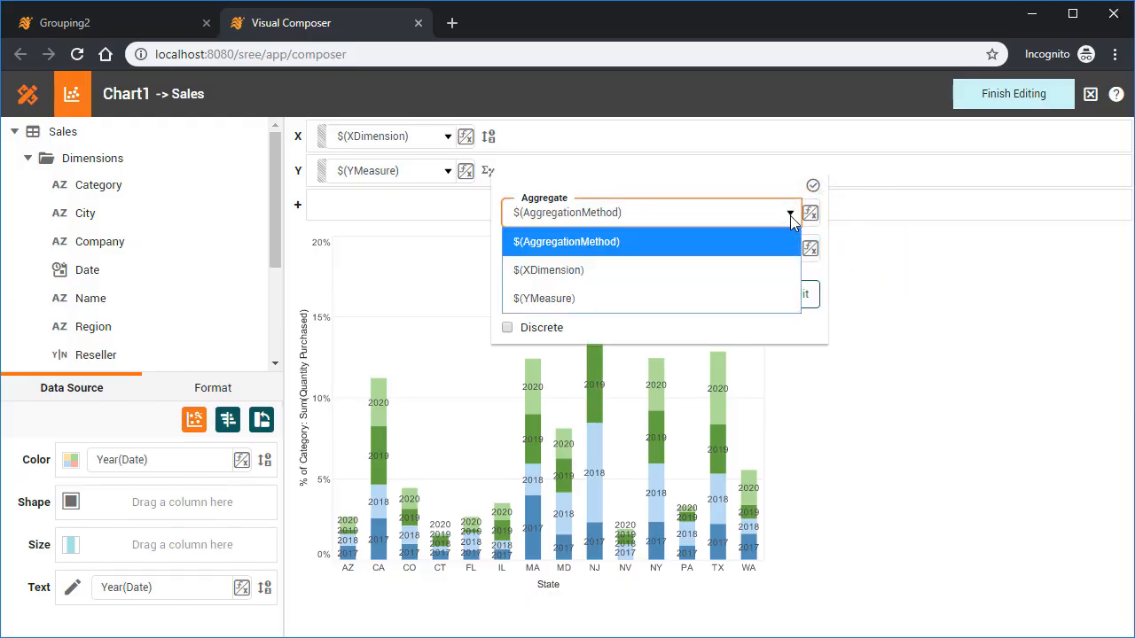
click(633, 246)
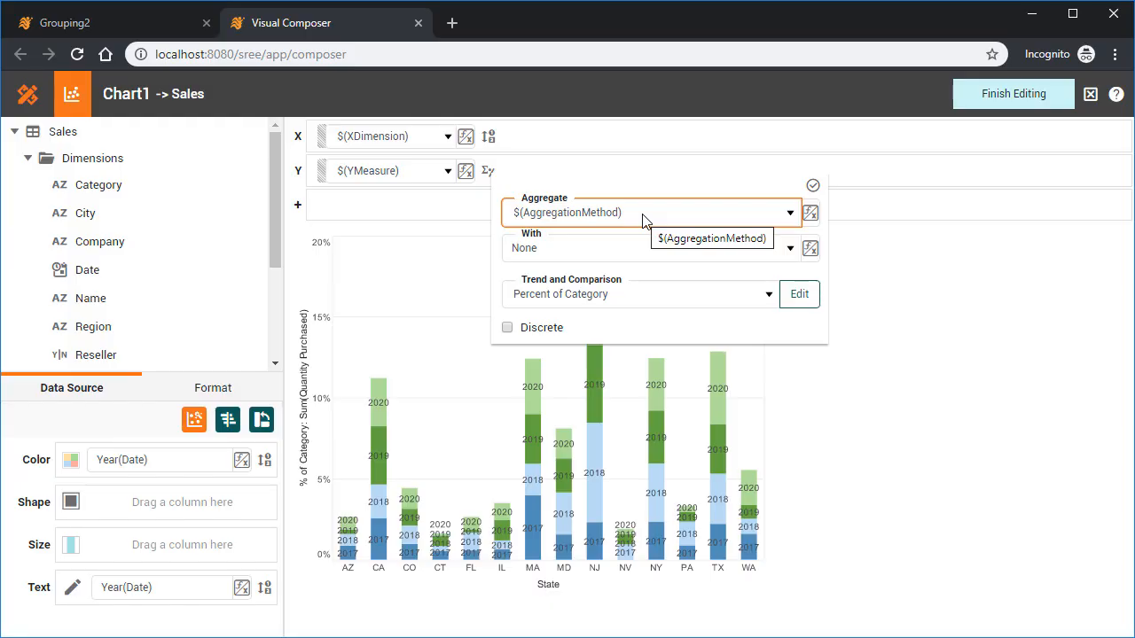
click(812, 186)
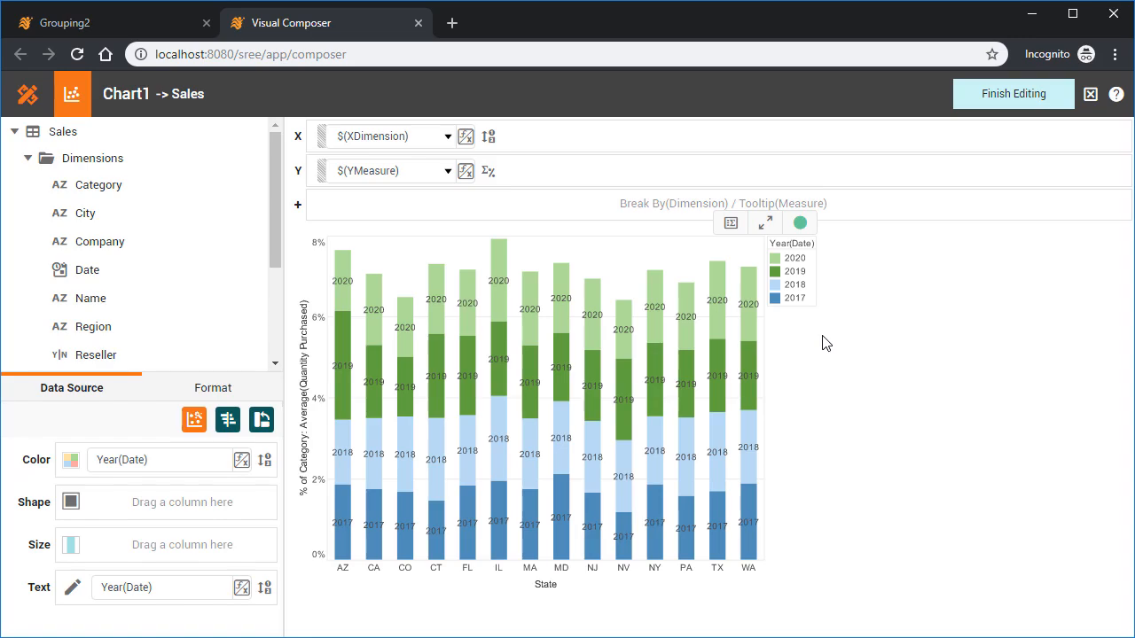
Step: Remove Year(Date) from the chart's text binding and finish editing the chart
drag(120, 596, 231, 332)
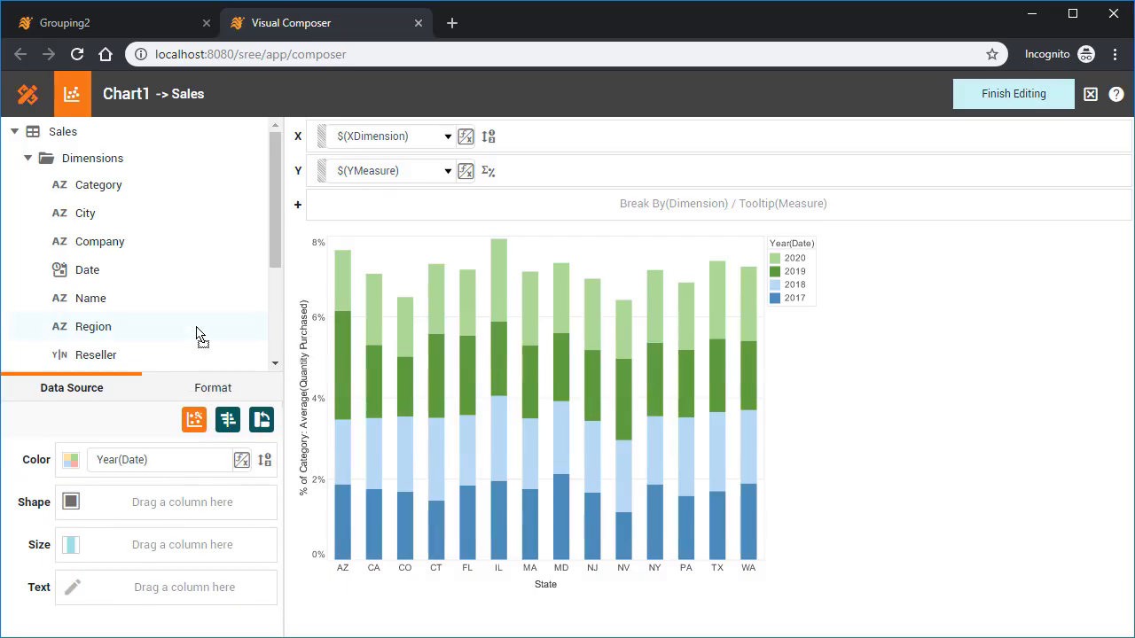
click(1003, 100)
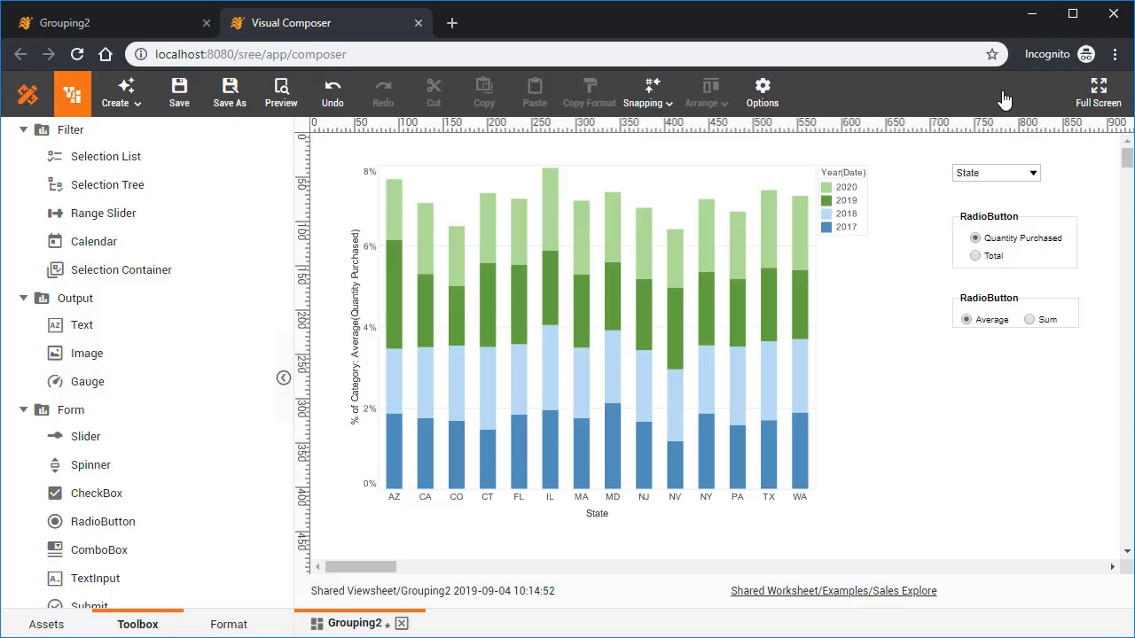
Step: Test the chart controls by choosing Total as the measure, Sum as the aggregation and Category as the X dimension
click(975, 256)
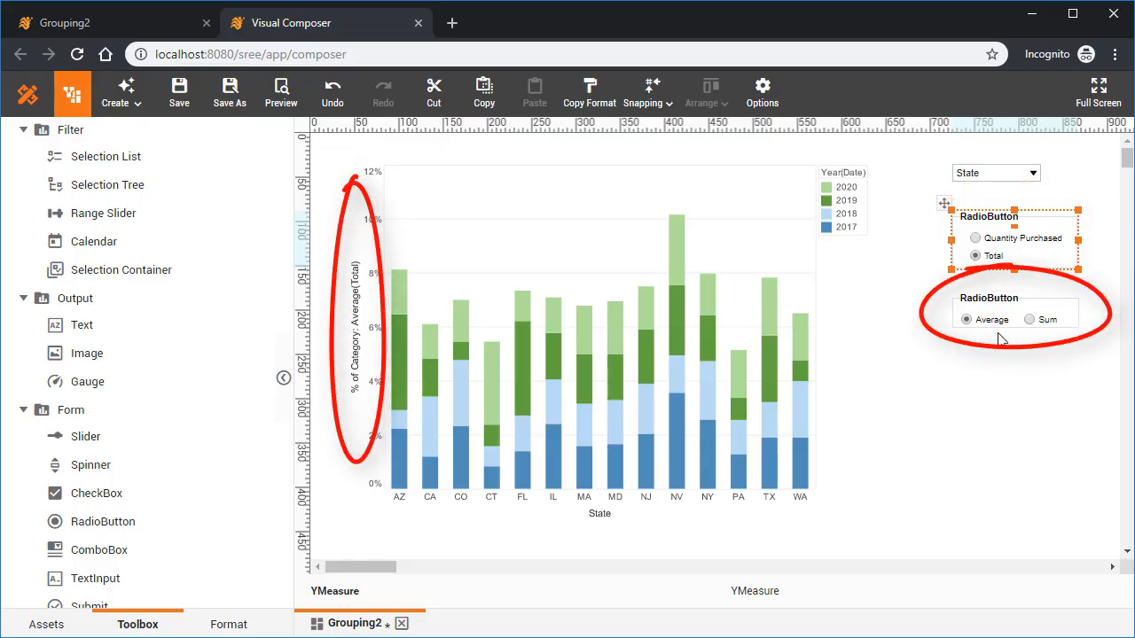
click(1029, 321)
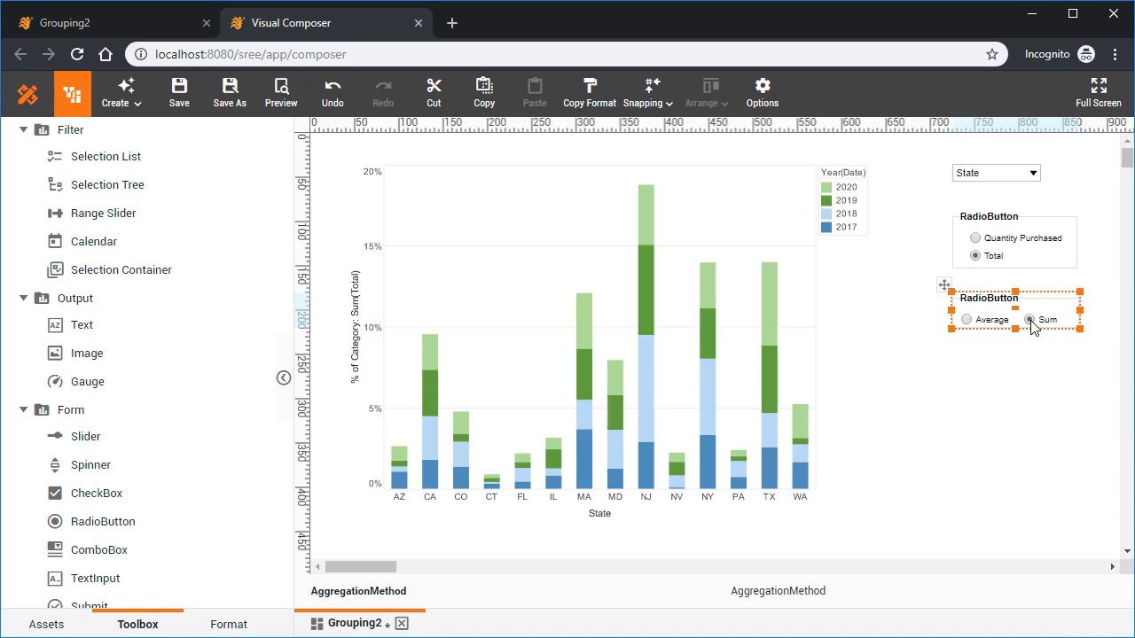
click(1017, 176)
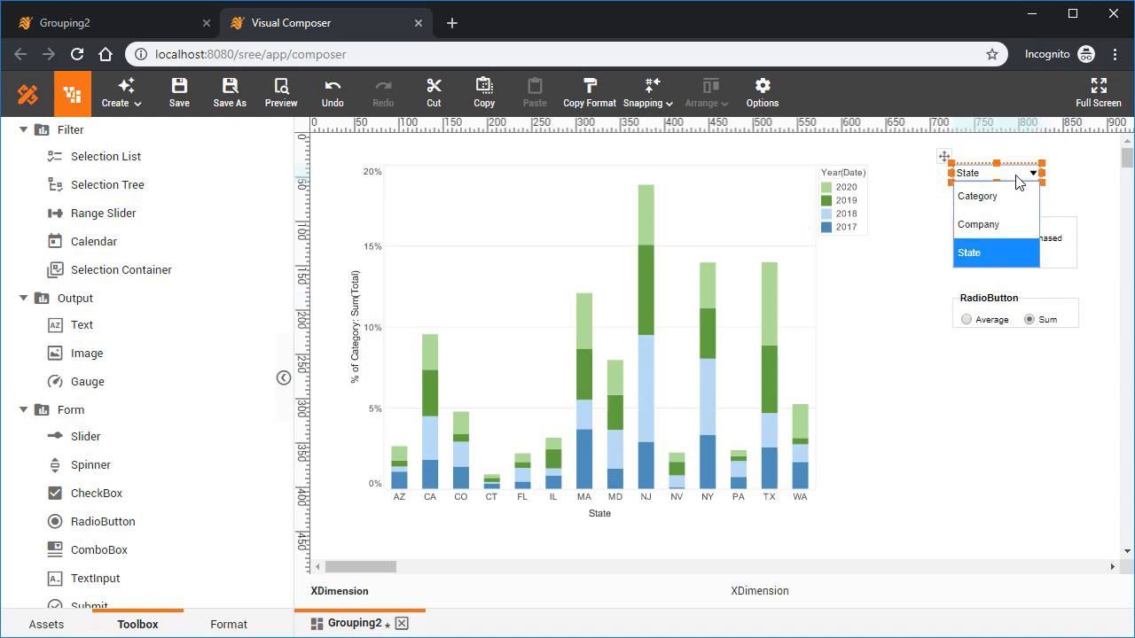
click(1012, 197)
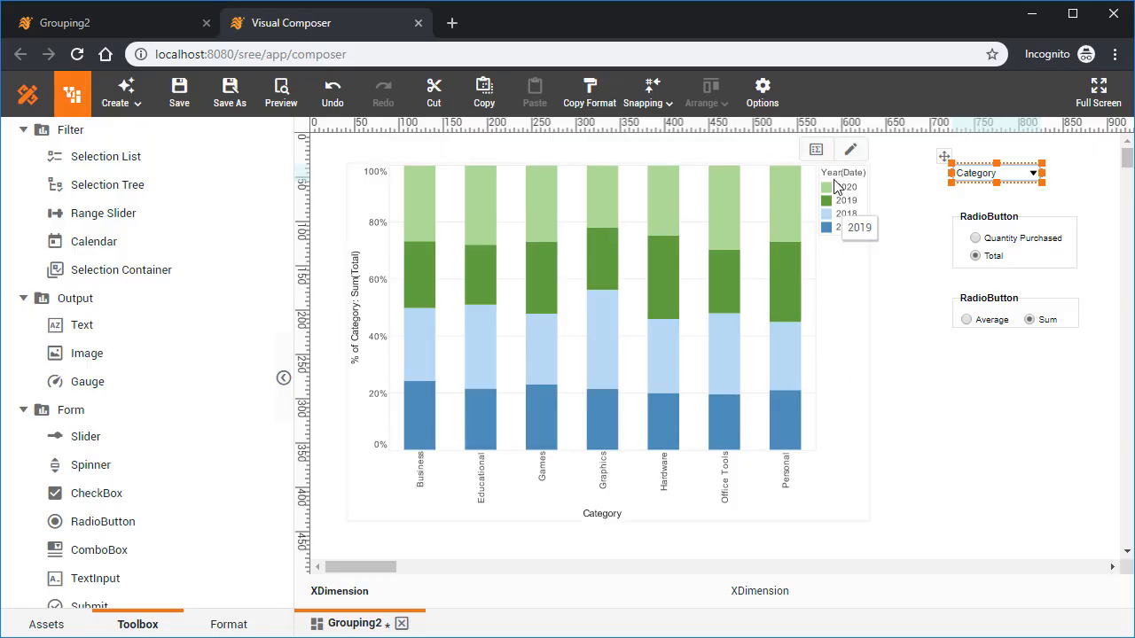
Step: Open the chart for editing, set the Y measure's trend and comparison to None, and finish editing
click(854, 151)
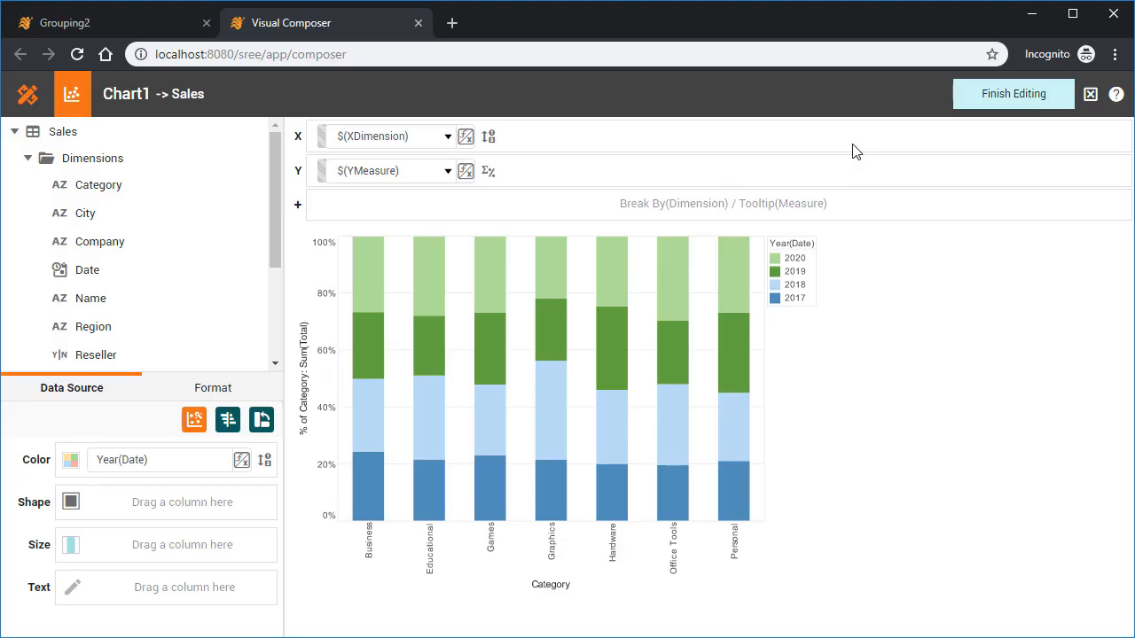
click(489, 172)
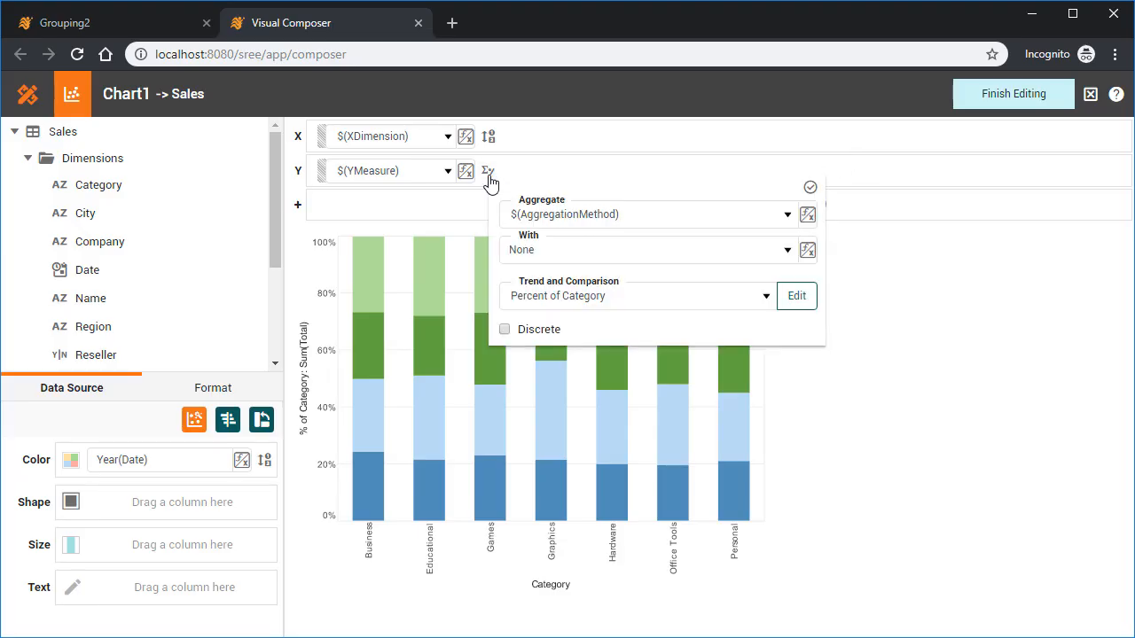
click(691, 296)
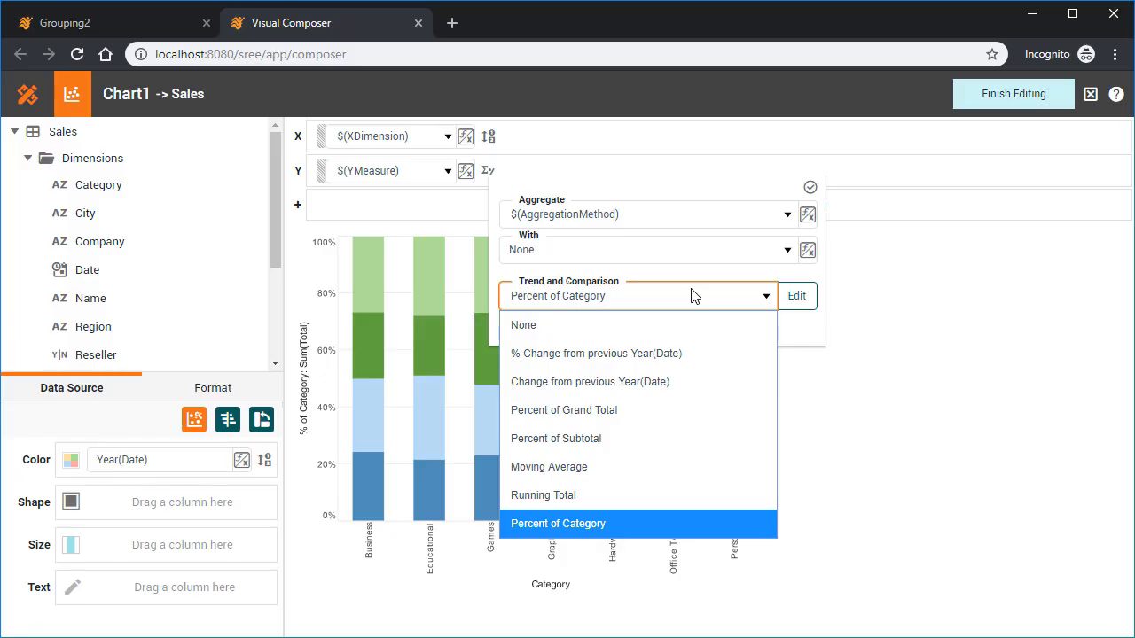
click(543, 326)
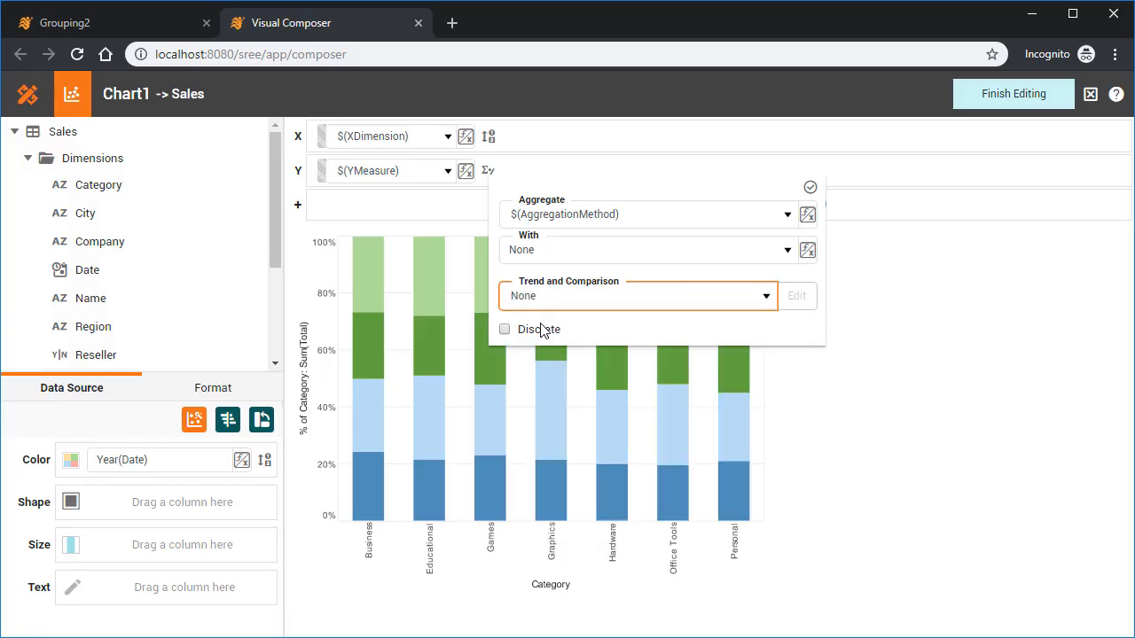
click(809, 187)
click(977, 105)
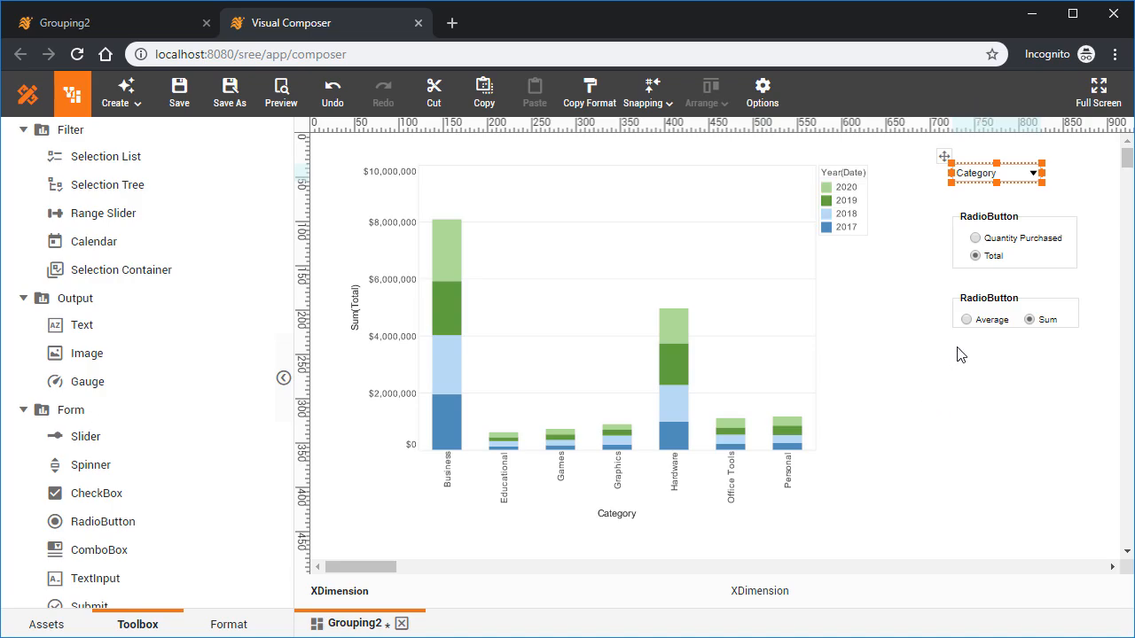
Step: Retitle the aggregation RadioButton as "Method" and the quantity/total RadioButton as "Meaure"
click(995, 303)
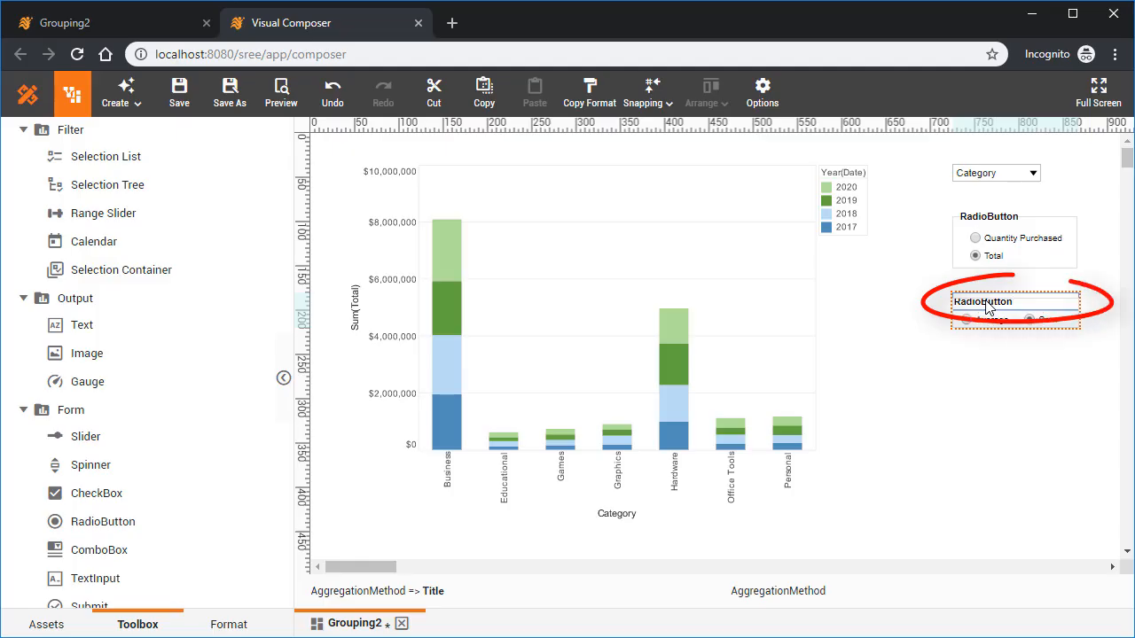
double_click(1002, 304)
text(Method)
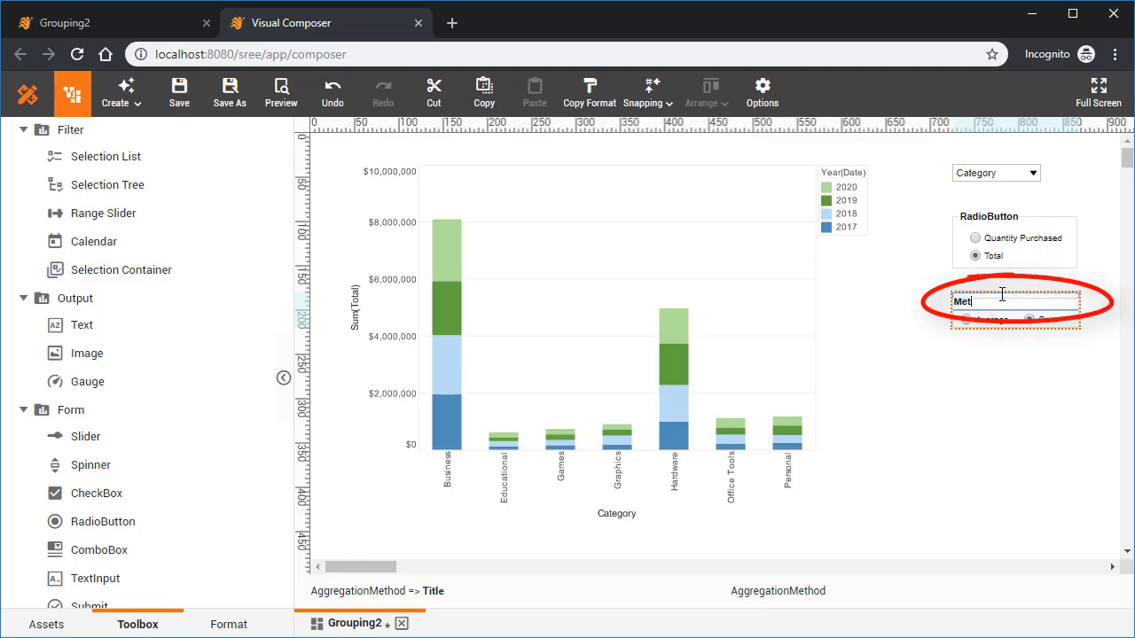
click(990, 221)
double_click(989, 220)
text(Measure)
key(Return)
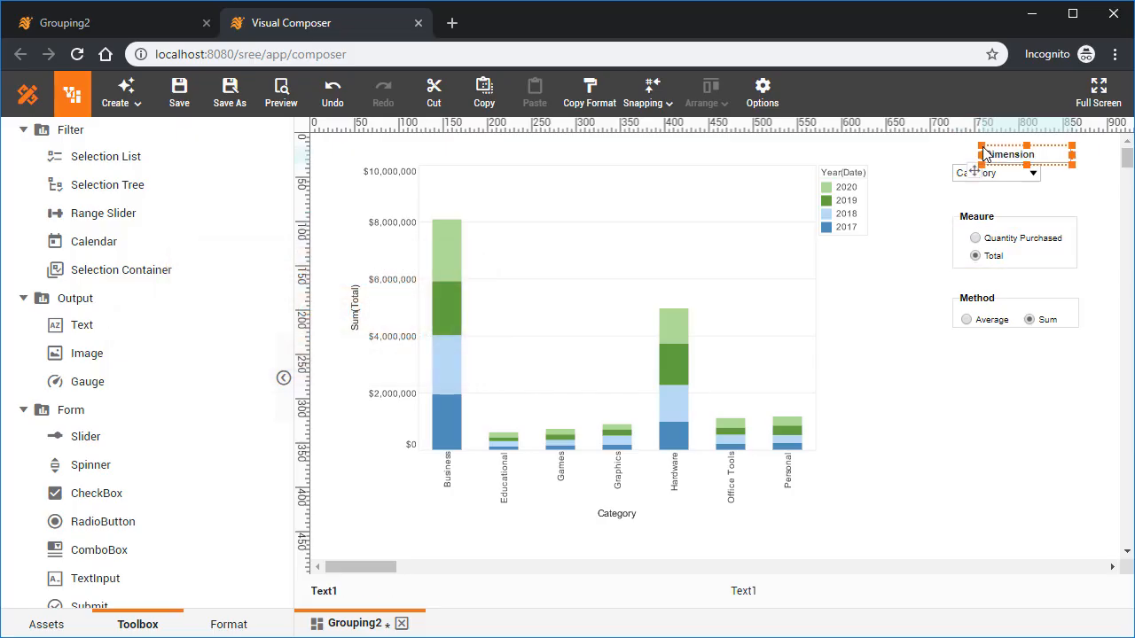
Step: Align the "Dimension" text label directly above the ComboBox
click(1006, 376)
mouse_move(1019, 159)
mouse_down()
mouse_move(990, 155)
mouse_move(1000, 153)
mouse_up()
click(966, 418)
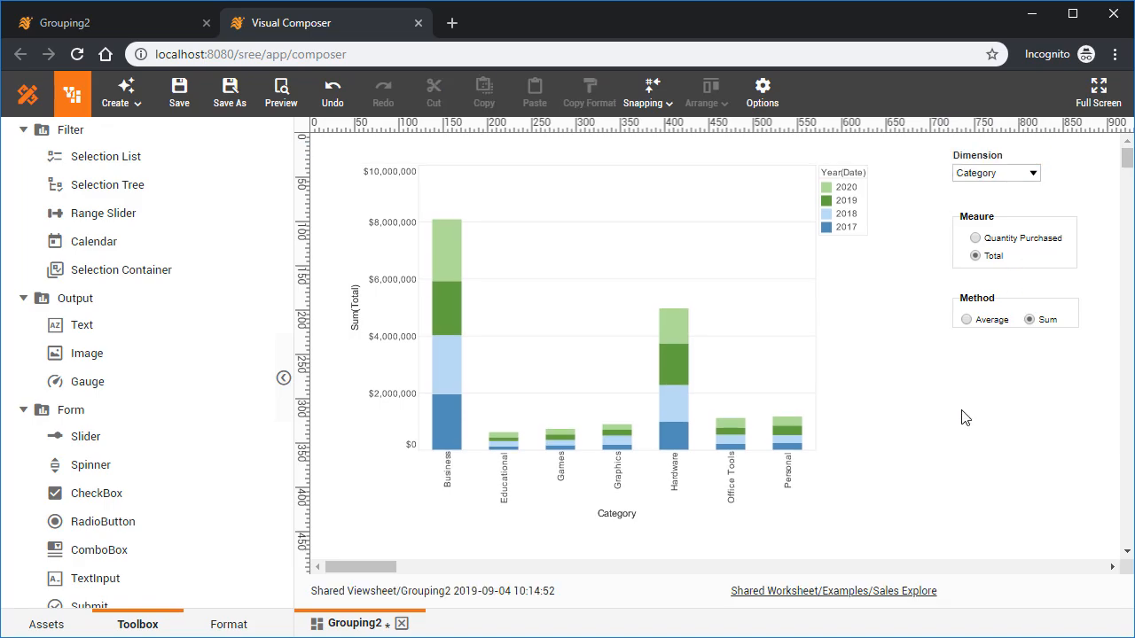
Step: Shorten the chart to about half its height and add a crosstab in the free space below it
click(618, 339)
drag(608, 521, 625, 338)
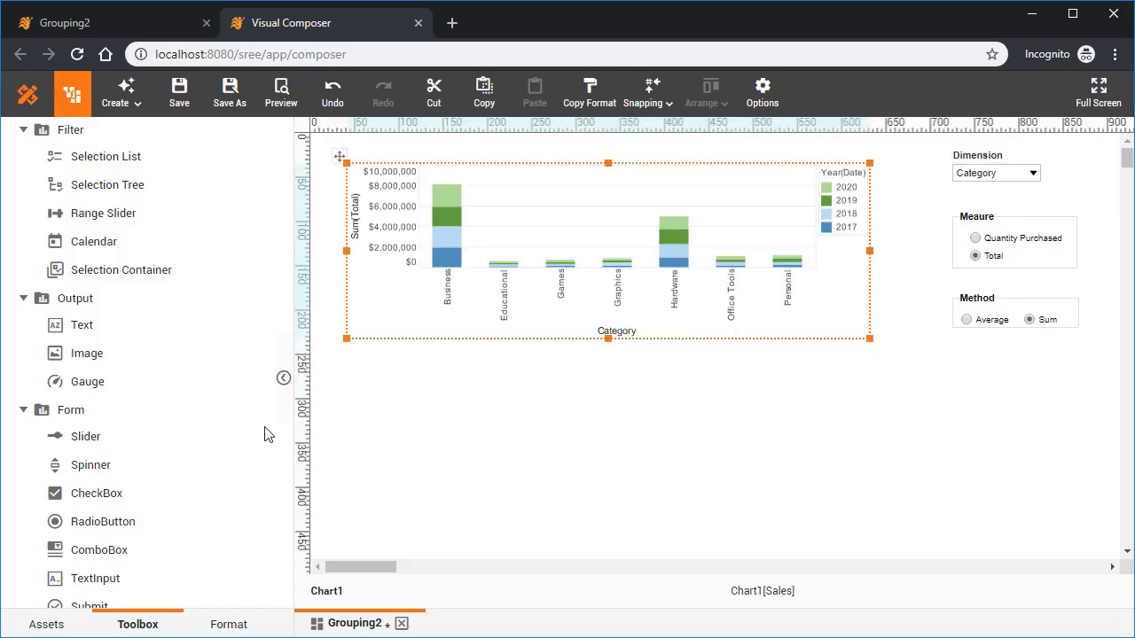
scroll(131, 293, up, 3)
drag(126, 252, 348, 364)
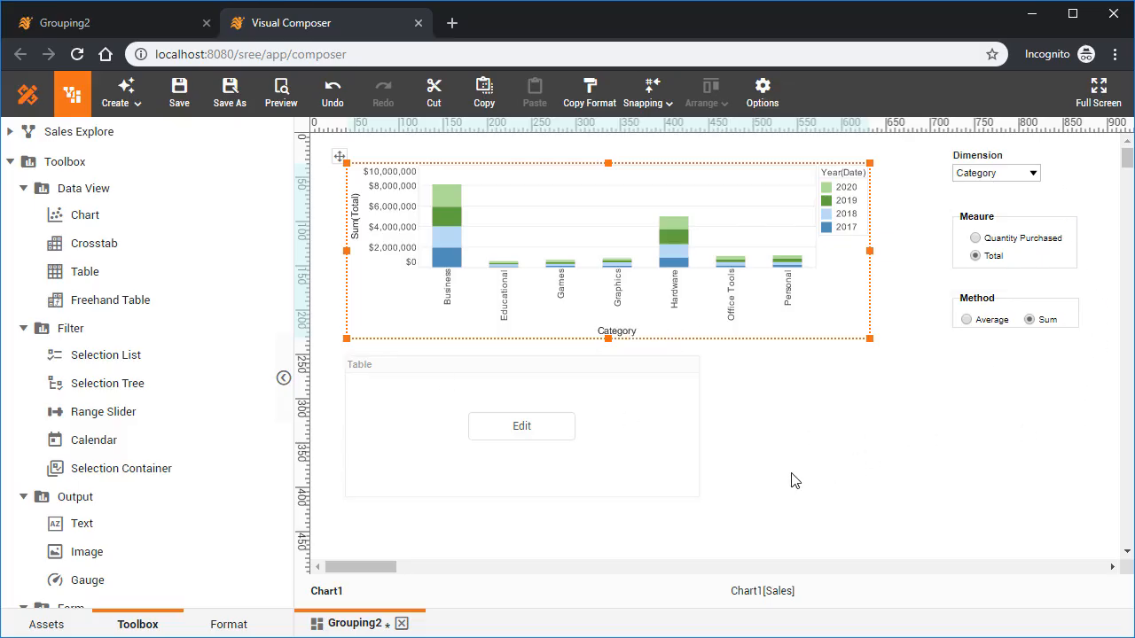
Step: Open the crosstab for editing and bind Category from Sales to its rows and Date to its columns
mouse_move(696, 402)
click(682, 343)
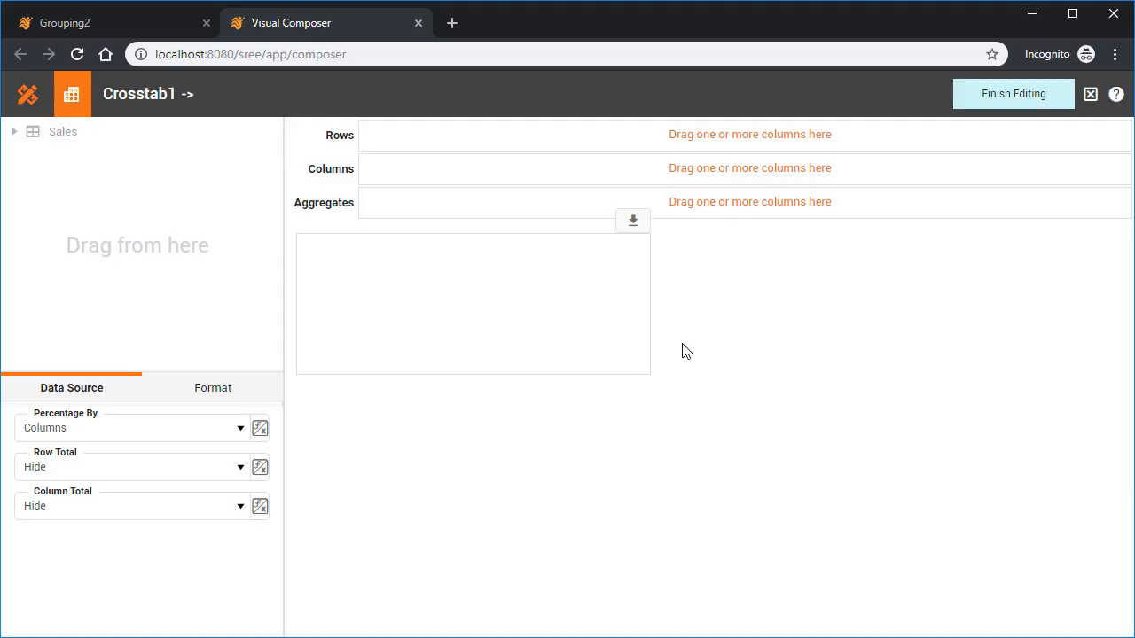
click(14, 133)
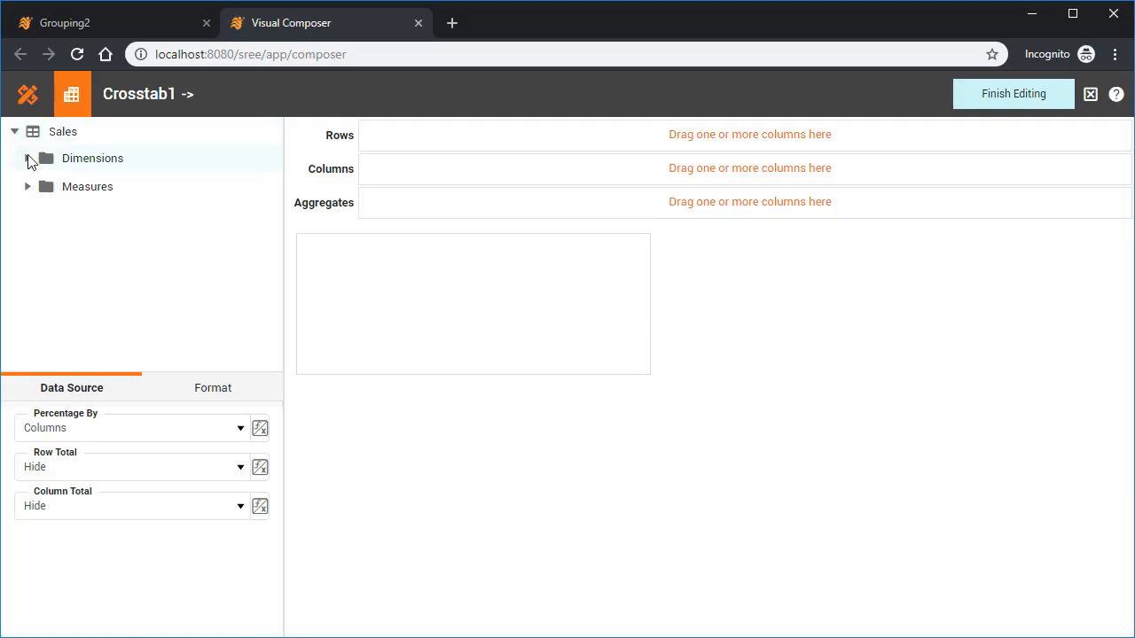
click(28, 159)
drag(169, 193, 393, 149)
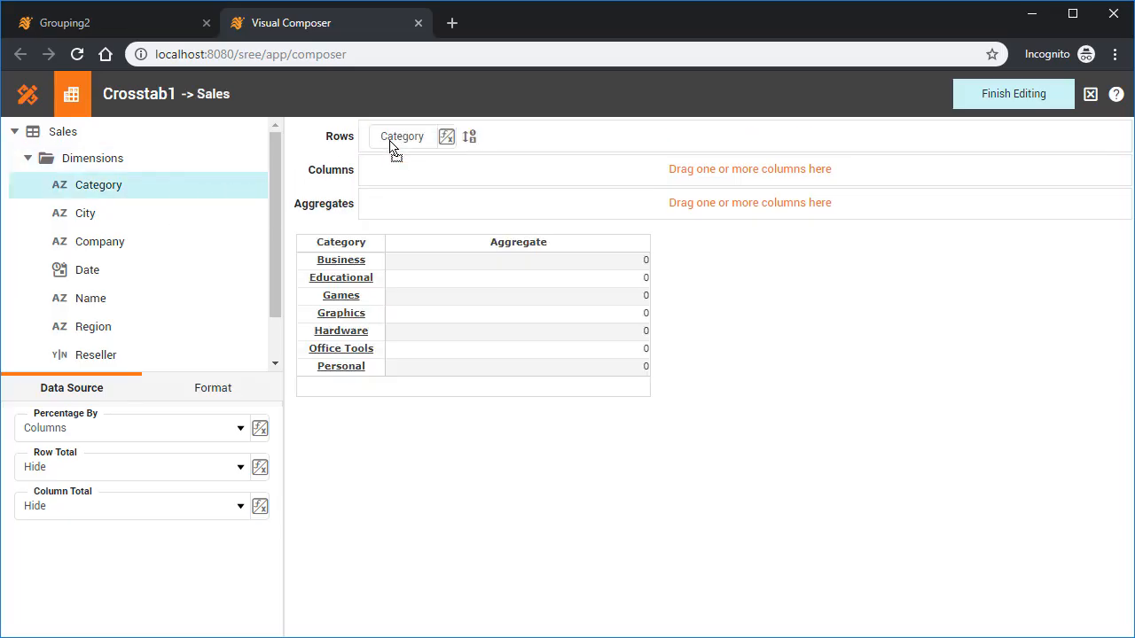
drag(128, 271, 393, 175)
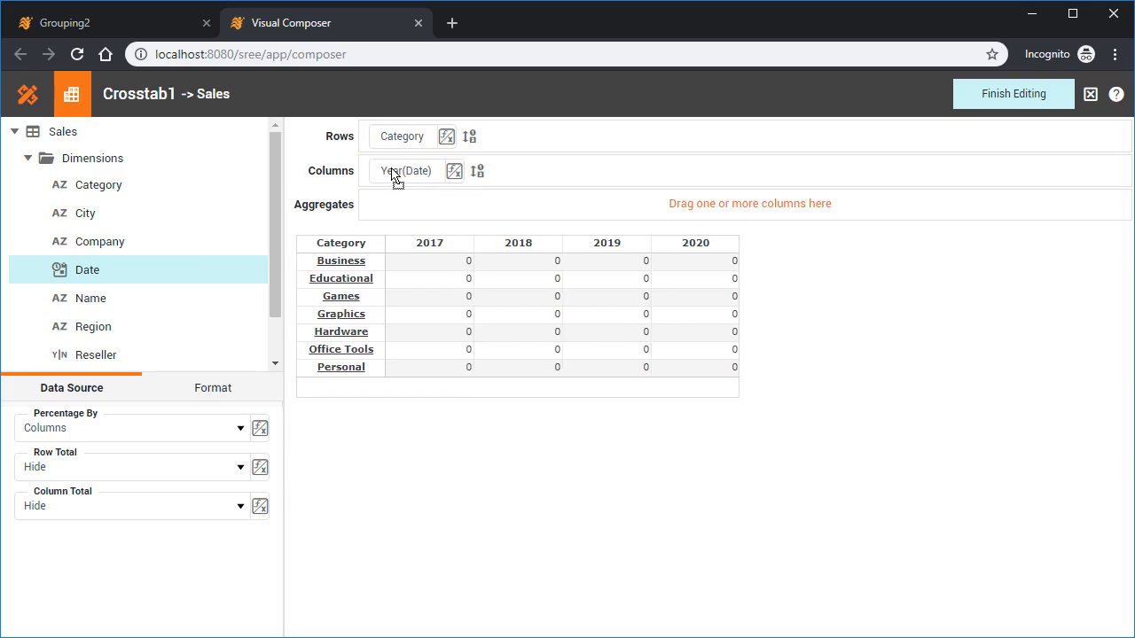
Step: Bind the Total measure to the crosstab's aggregates
scroll(198, 261, down, 2)
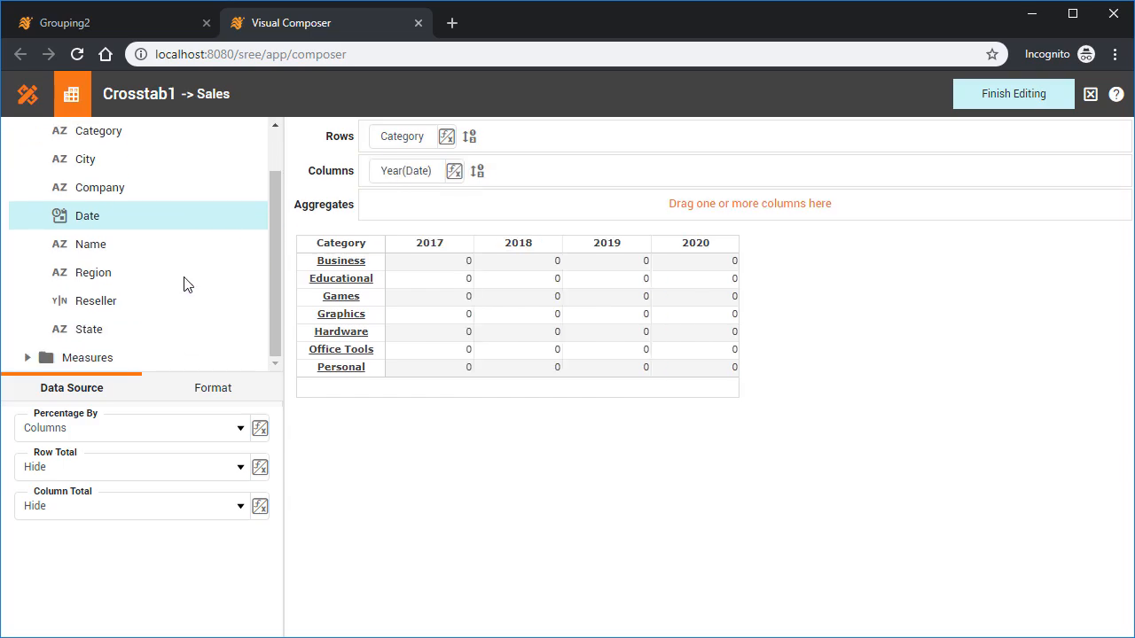
click(28, 357)
scroll(132, 264, down, 4)
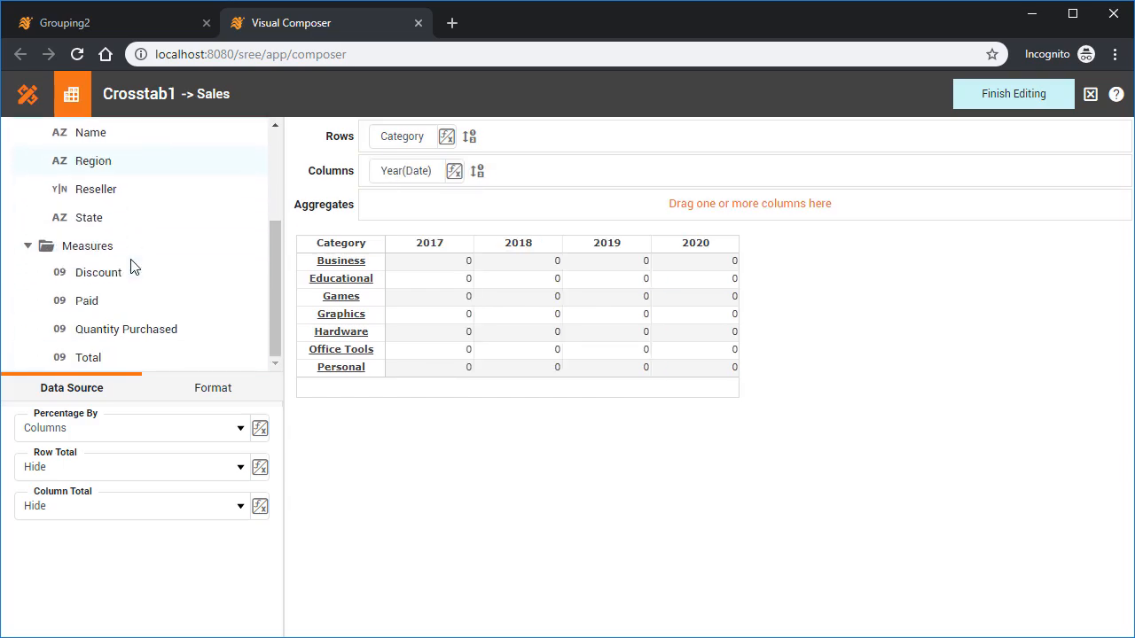
drag(146, 361, 400, 211)
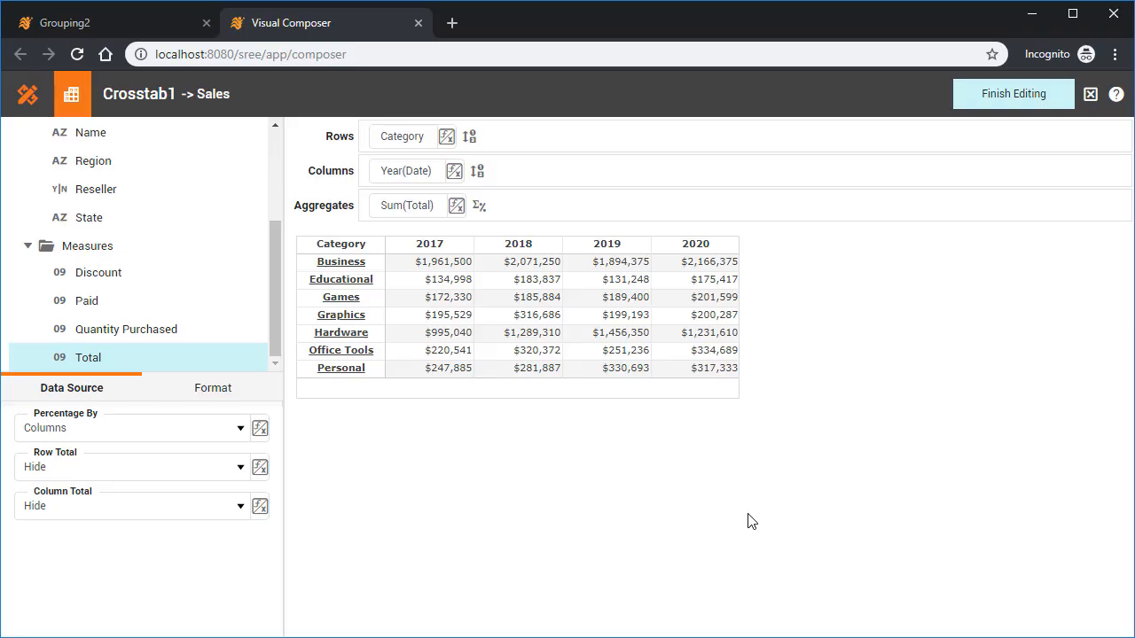
Step: Bind the crosstab's row dimension to the variable $(XDimension)
click(449, 138)
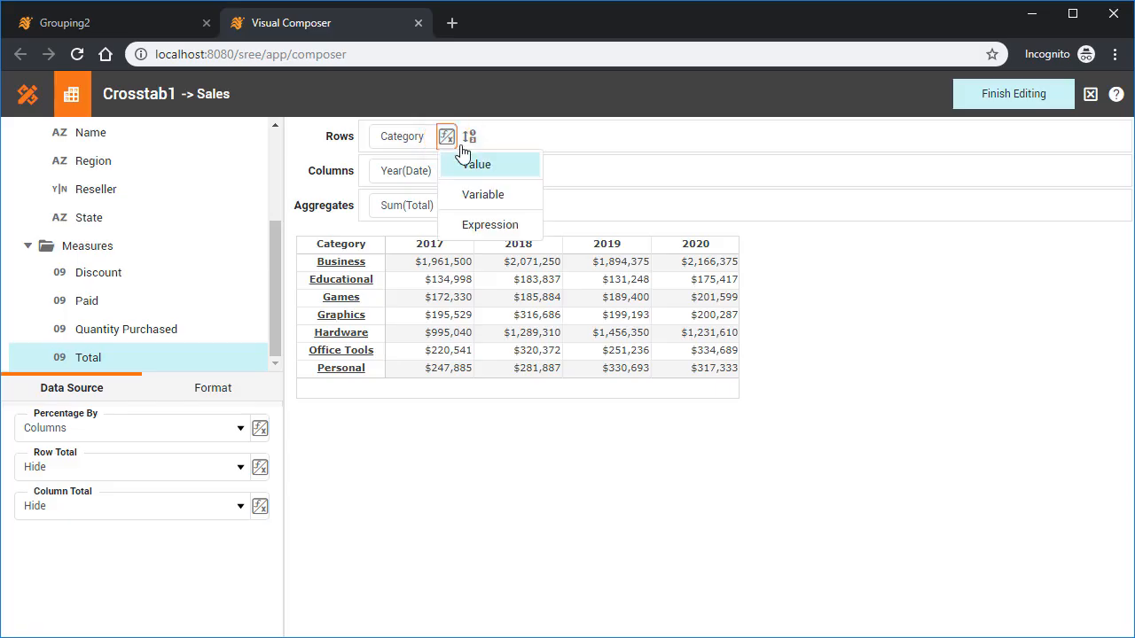
click(522, 198)
click(500, 139)
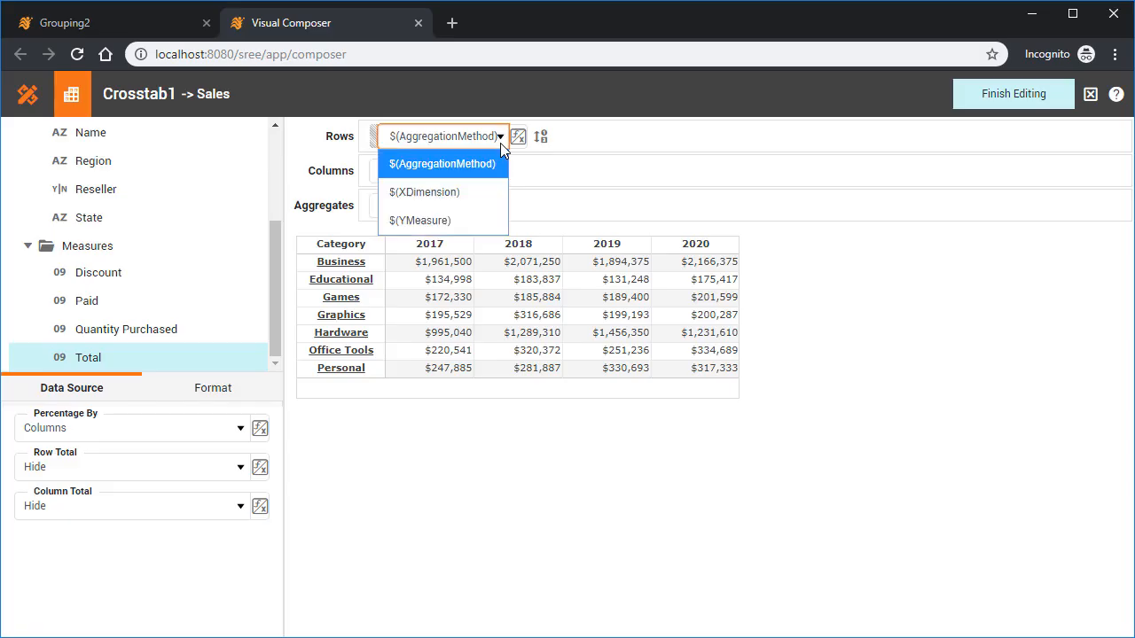
click(477, 192)
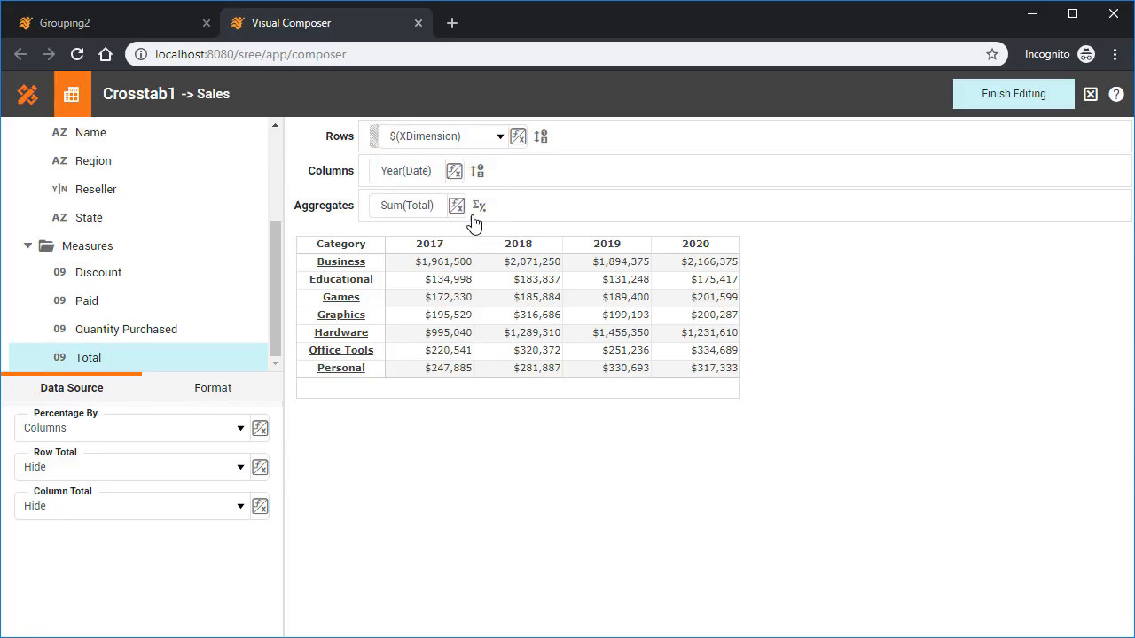
Step: Bind the crosstab's aggregate measure to the variable $(YMeasure)
click(455, 209)
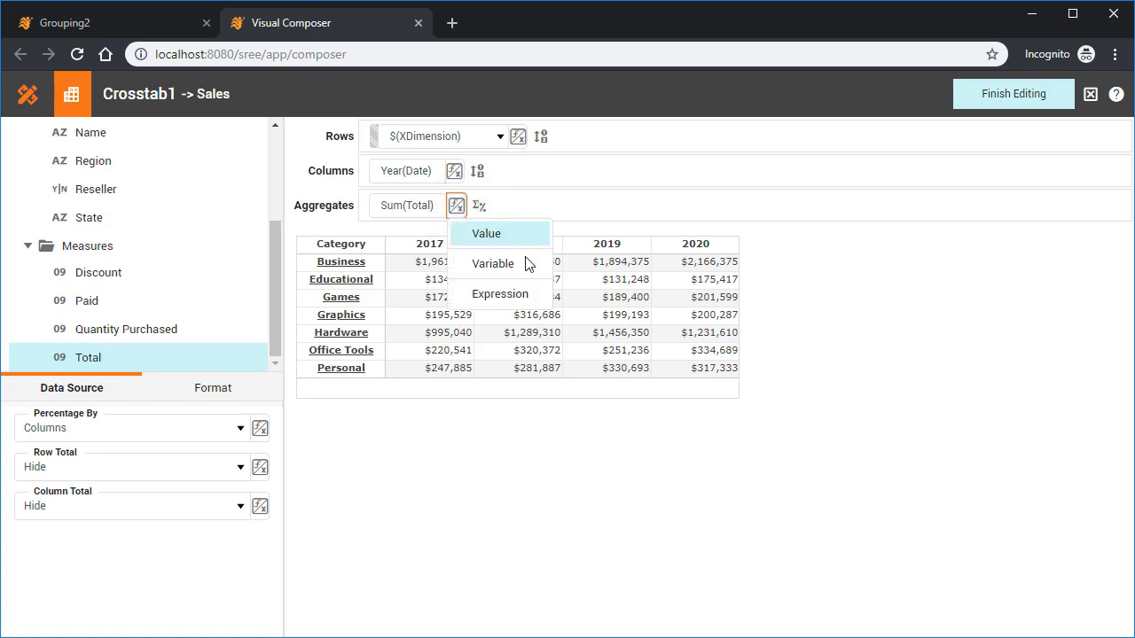
click(493, 263)
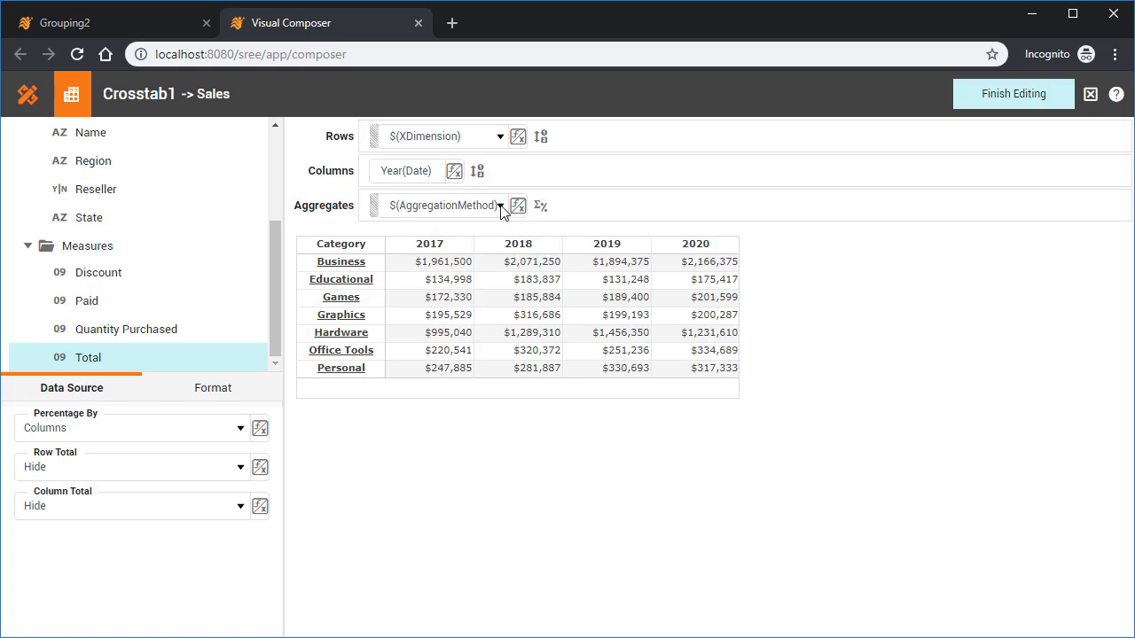
click(500, 205)
click(495, 288)
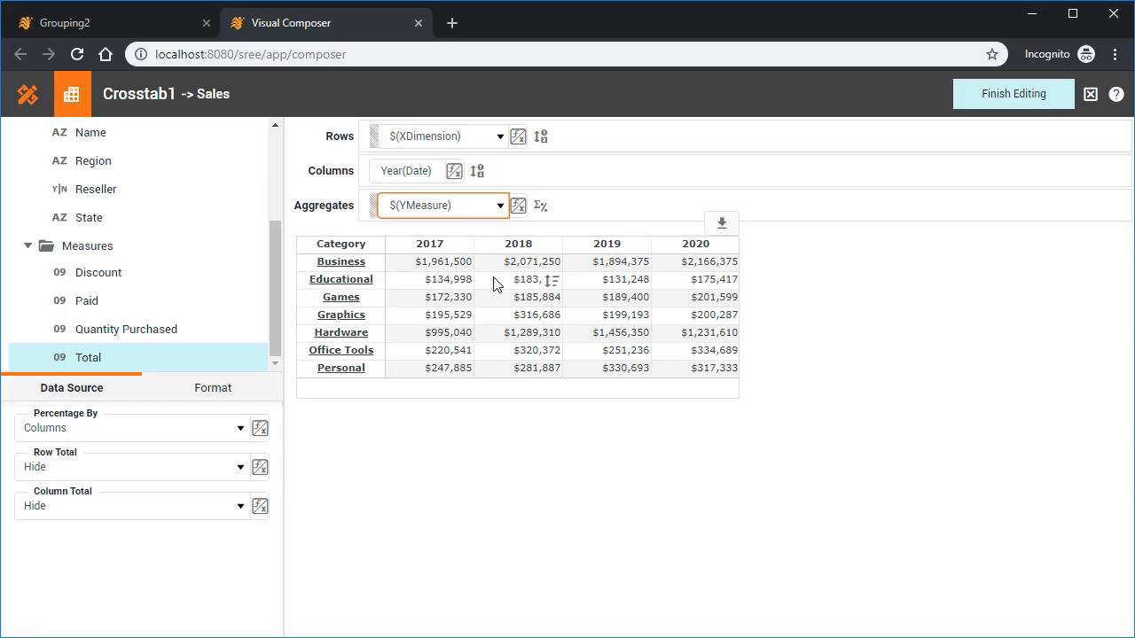
Step: Set the crosstab measure's aggregate method to the variable $(AggregationMethod), apply it and finish editing the crosstab
click(544, 210)
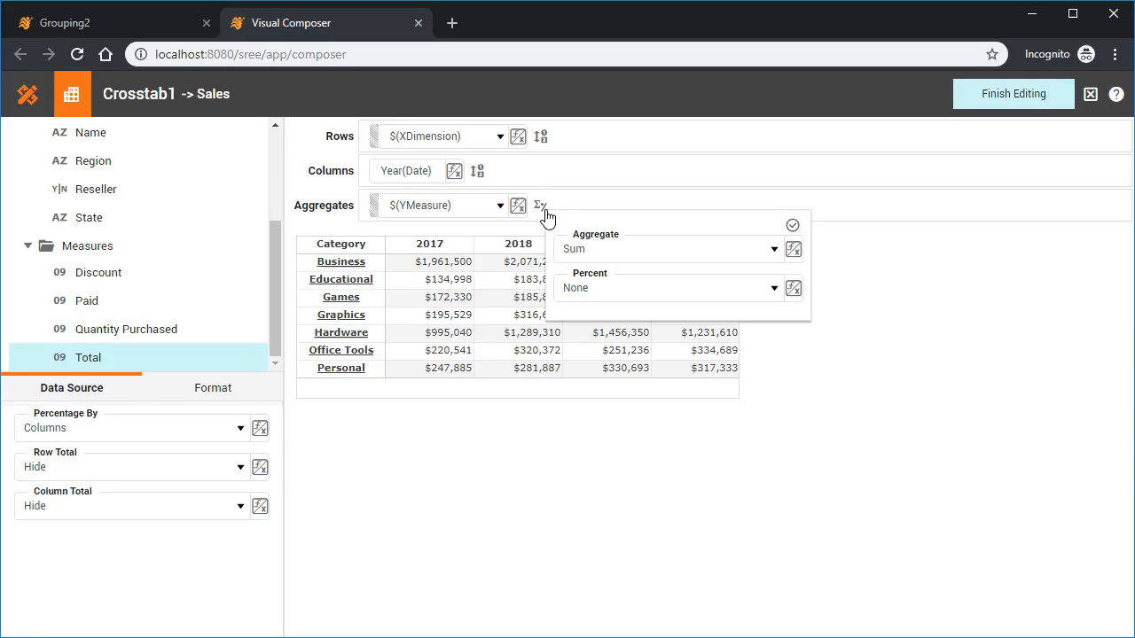
click(796, 253)
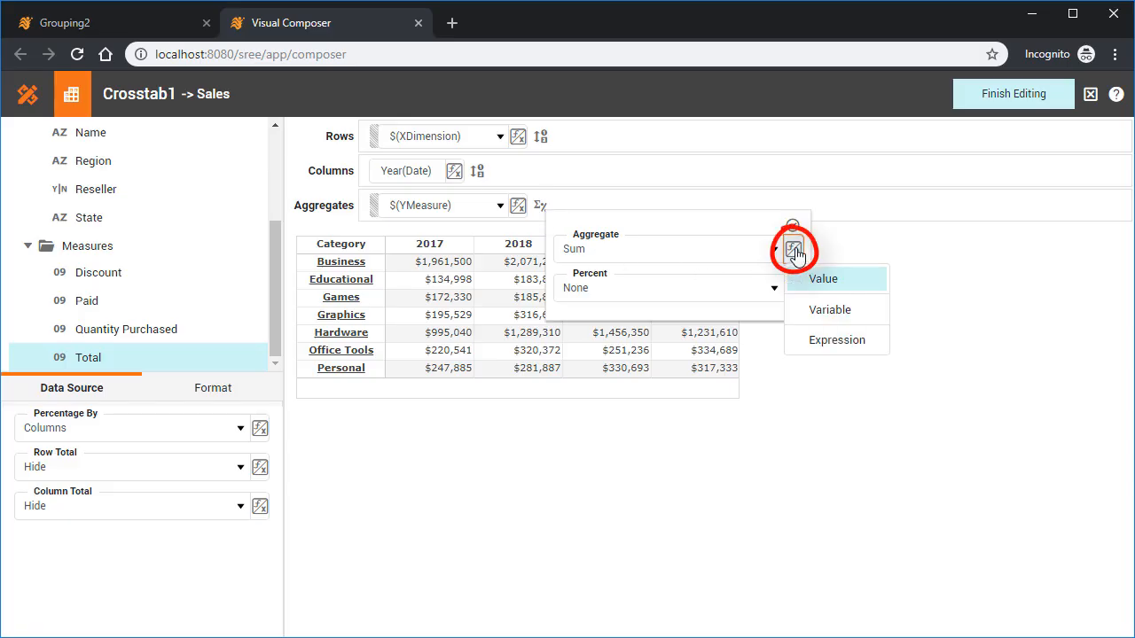
click(856, 311)
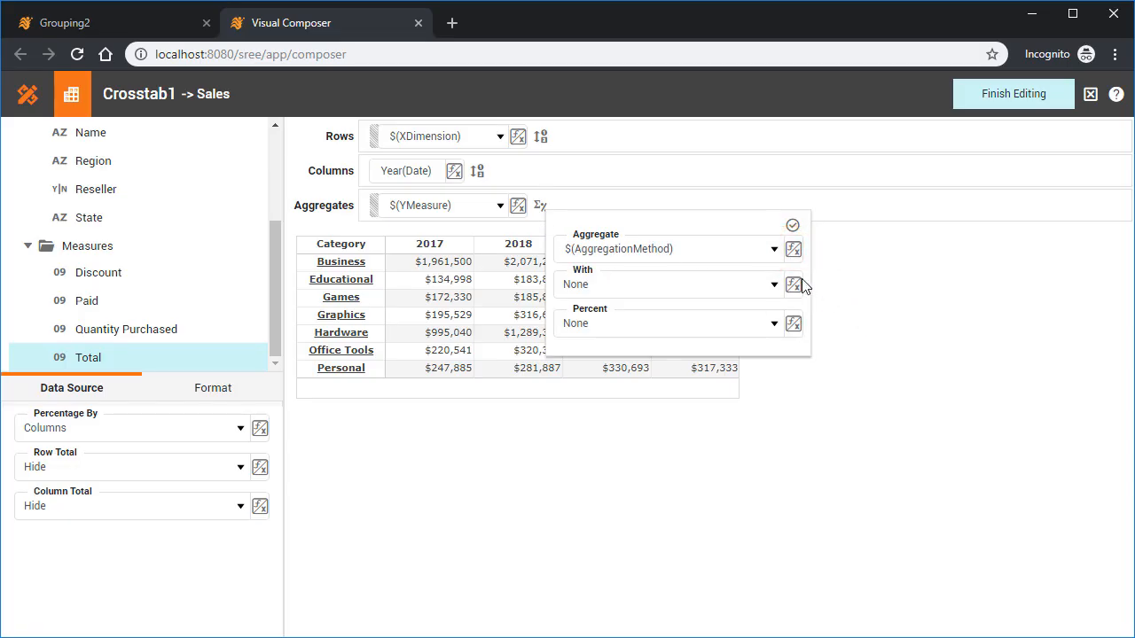
click(774, 249)
click(694, 279)
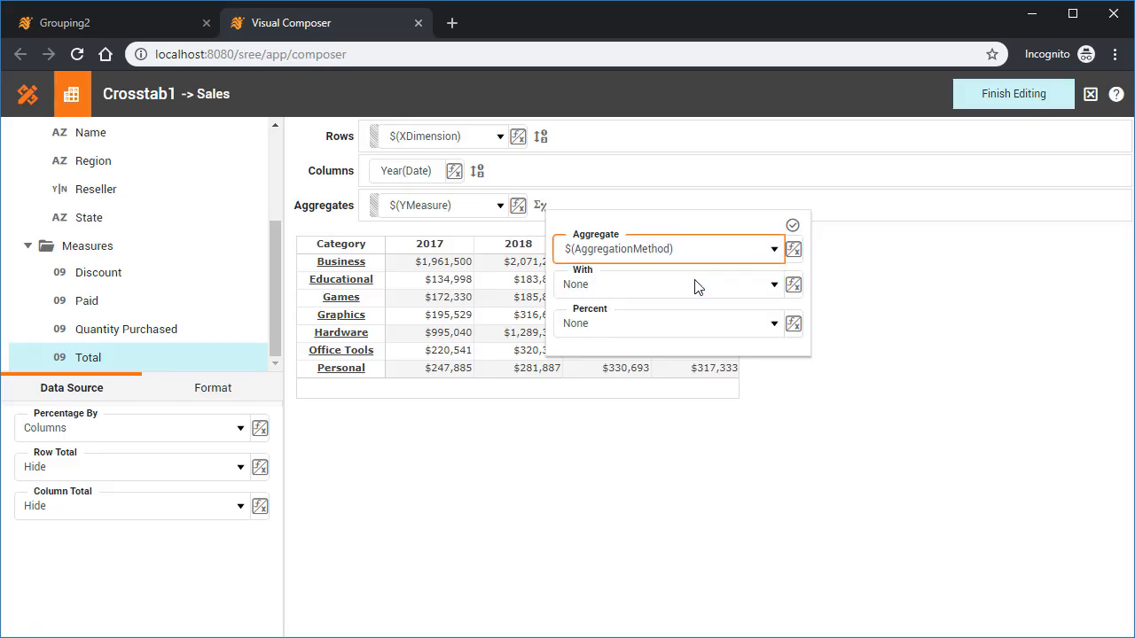
click(793, 226)
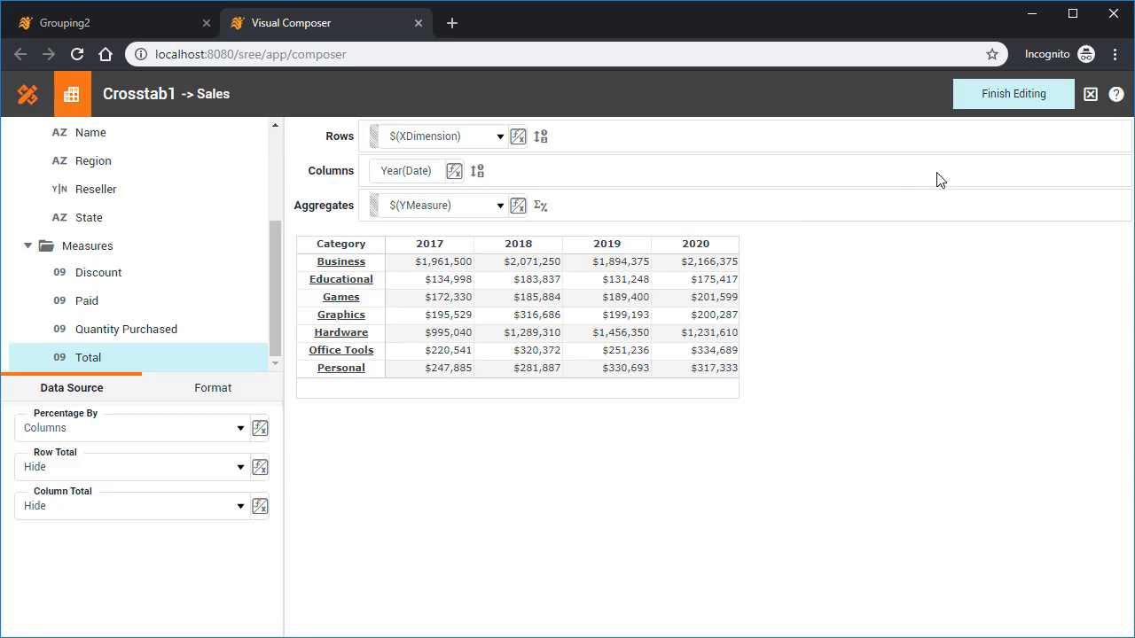
click(1014, 103)
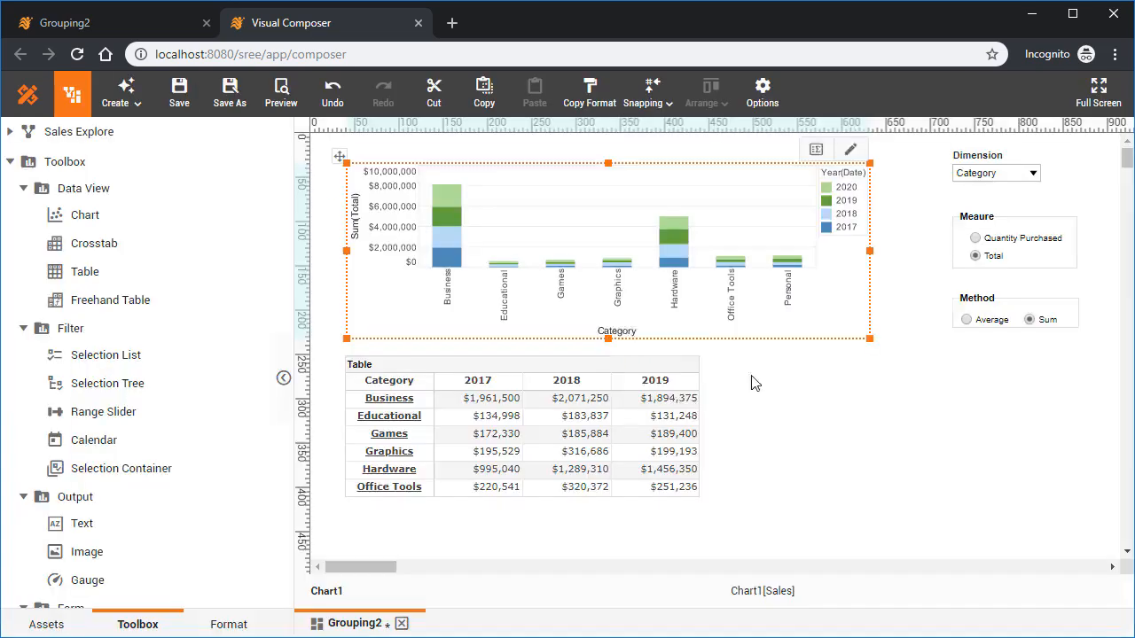
Step: Widen and lengthen the crosstab to fit all four year columns and every category row
click(559, 377)
drag(701, 427, 840, 424)
drag(594, 499, 593, 549)
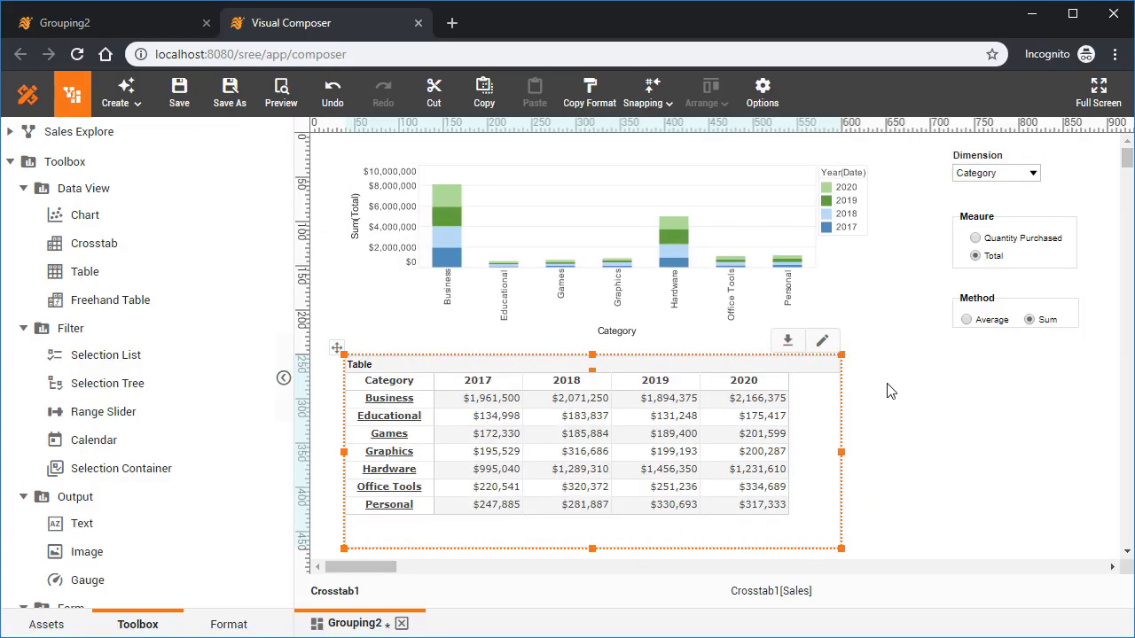
Step: Test the controls by switching the dimension to Company and then State, the measure to Quantity Purchased and the method to Average
click(1020, 174)
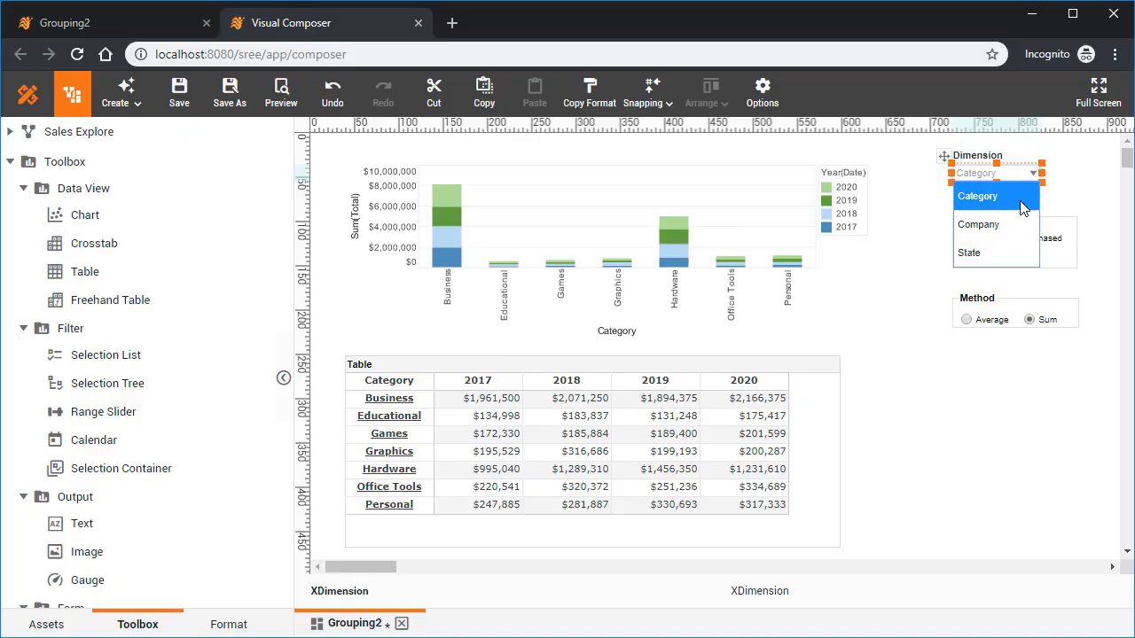
click(1022, 225)
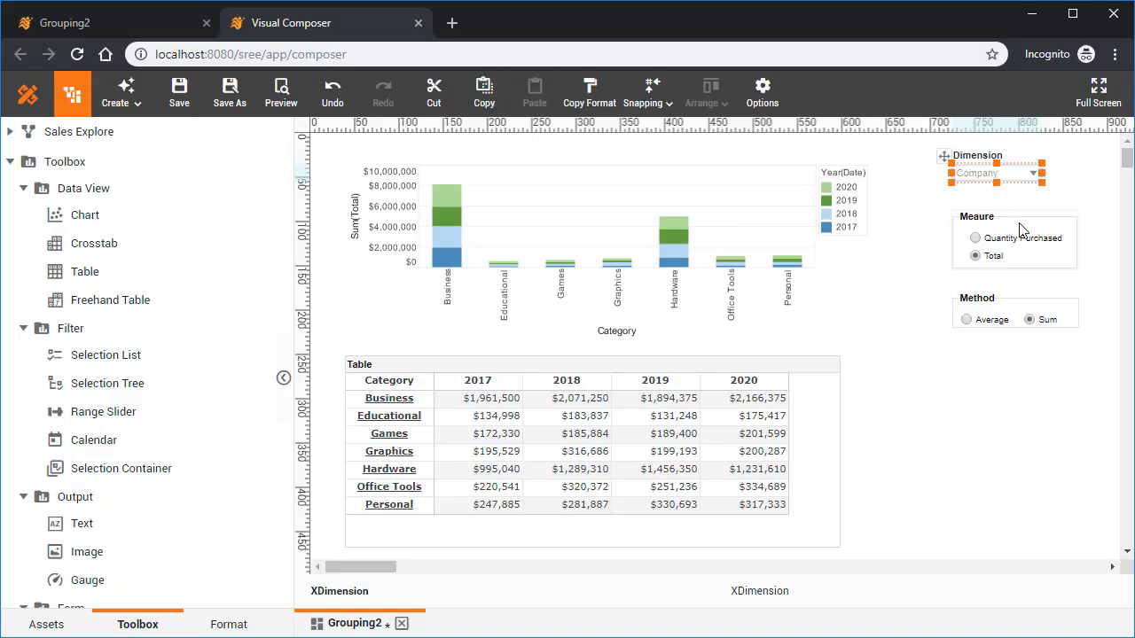
click(1025, 178)
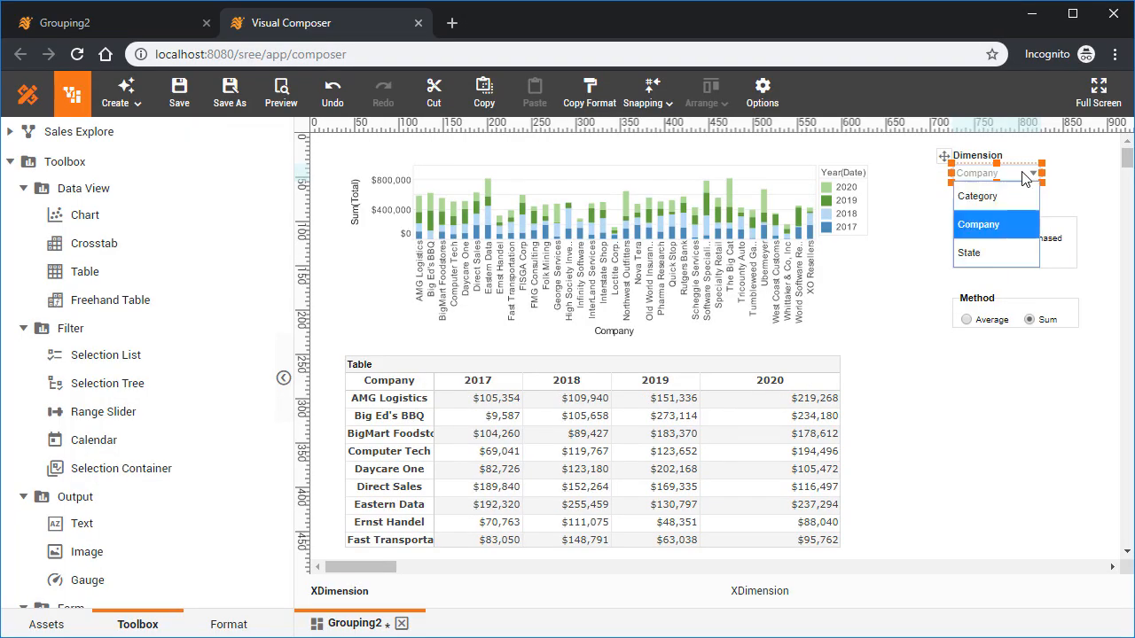
click(1015, 253)
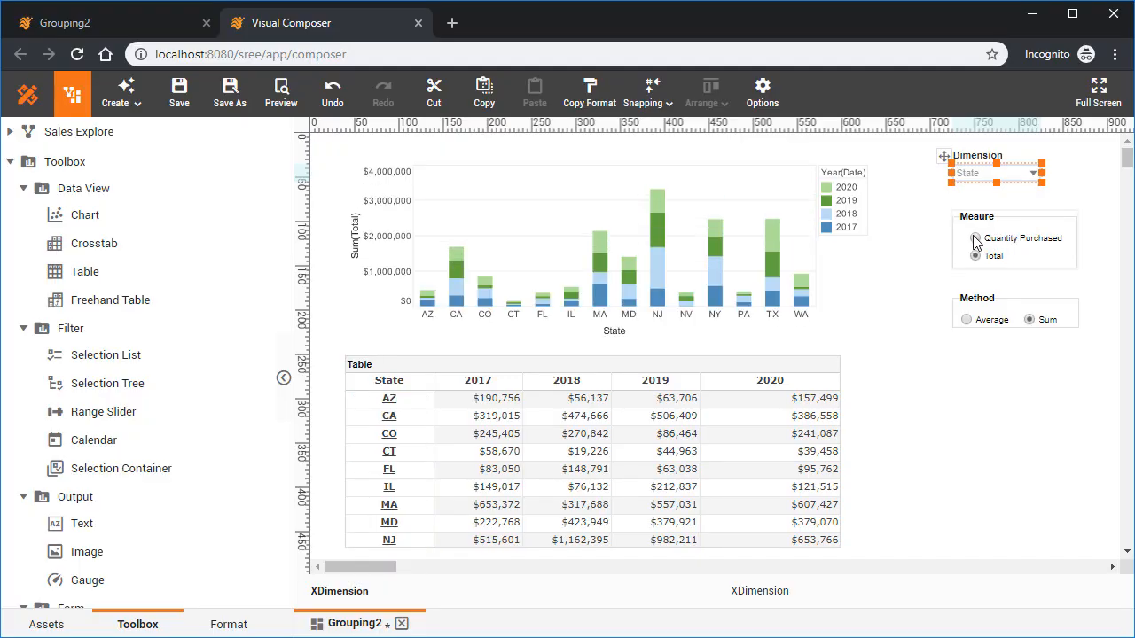
click(976, 240)
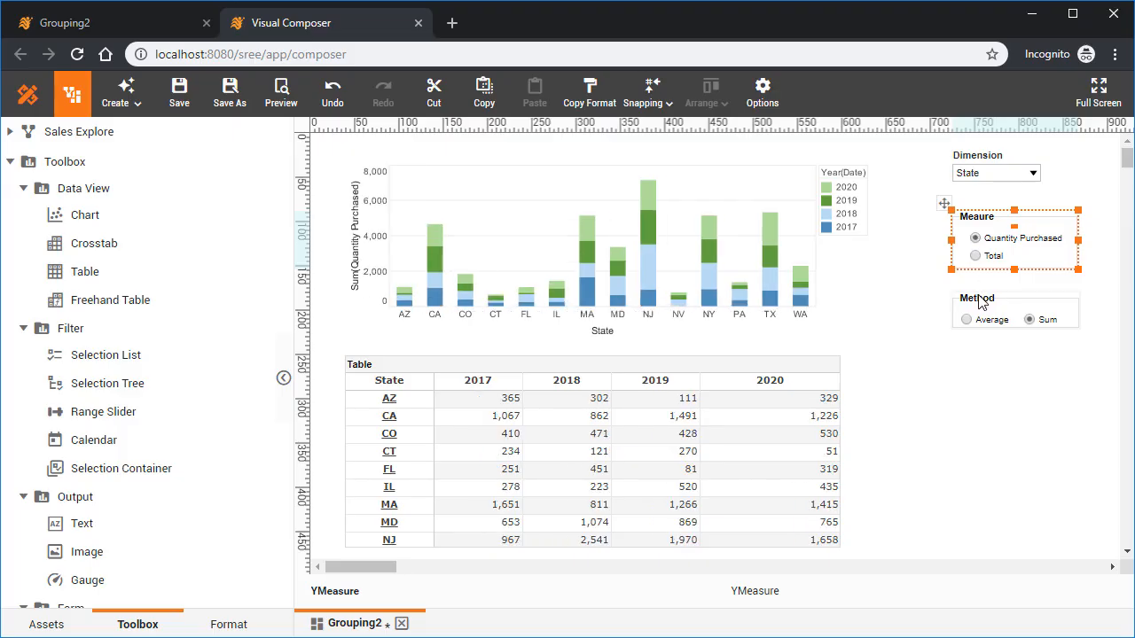
click(966, 321)
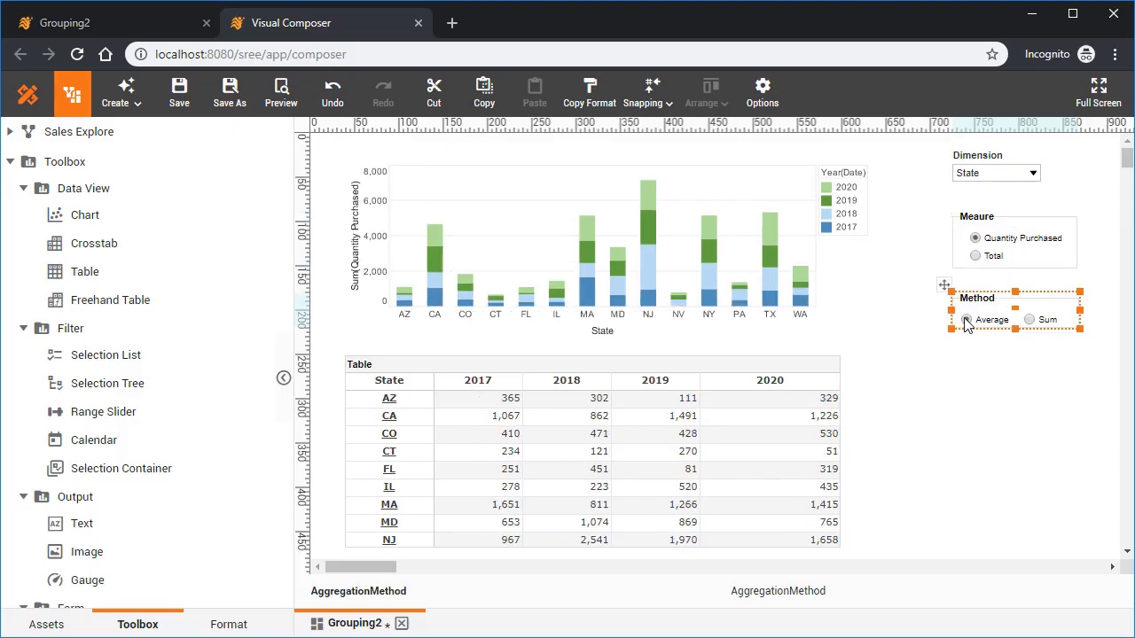